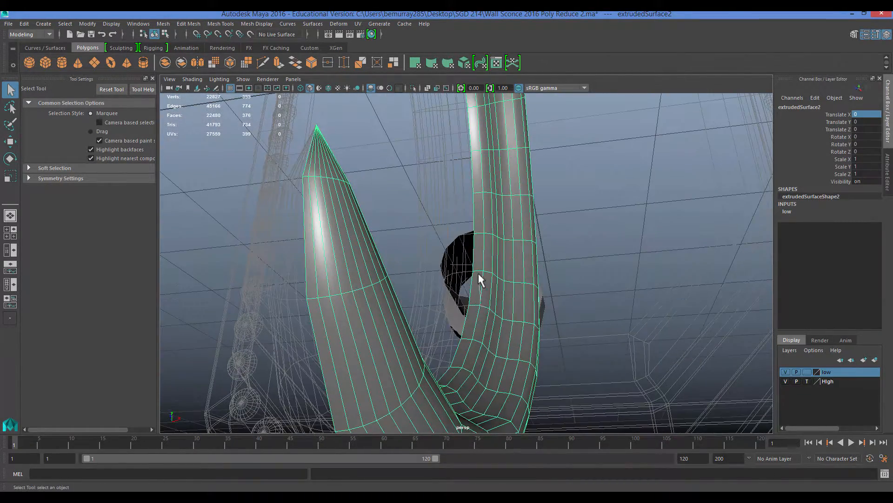
Step: Delete alternate lengthwise edge loops along the front of the low-poly hook arm
right_drag(479, 277, 482, 235)
alt+drag(483, 236, 455, 292)
alt+middle_drag(454, 292, 431, 334)
alt+drag(430, 334, 469, 256)
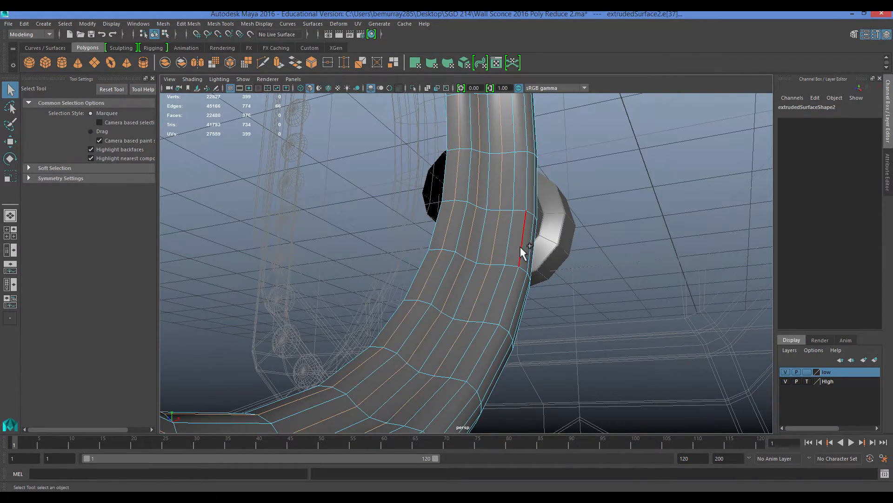
alt+drag(529, 283, 522, 282)
key(ctrl+Delete)
Step: Delete the remaining surplus lengthwise edge loops around the underside and back of the hook arm
alt+drag(529, 327, 488, 178)
shift+double_click(533, 221)
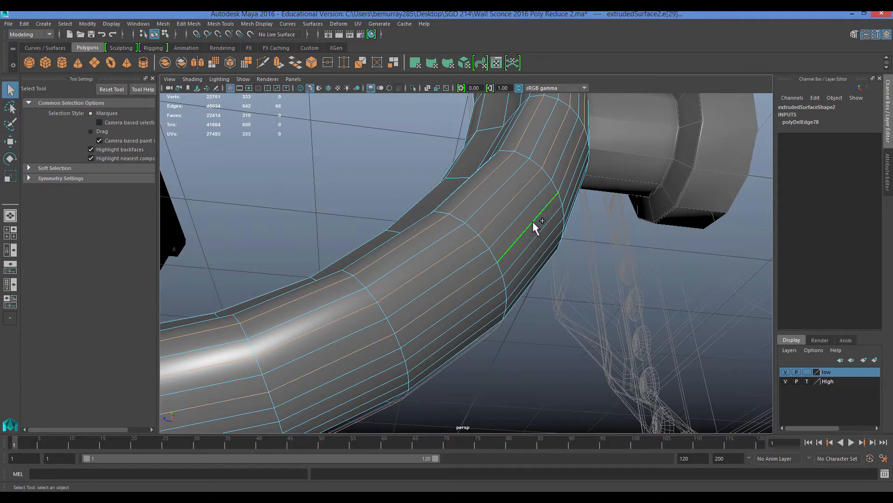
key(ctrl+Delete)
alt+drag(526, 249, 460, 239)
double_click(578, 251)
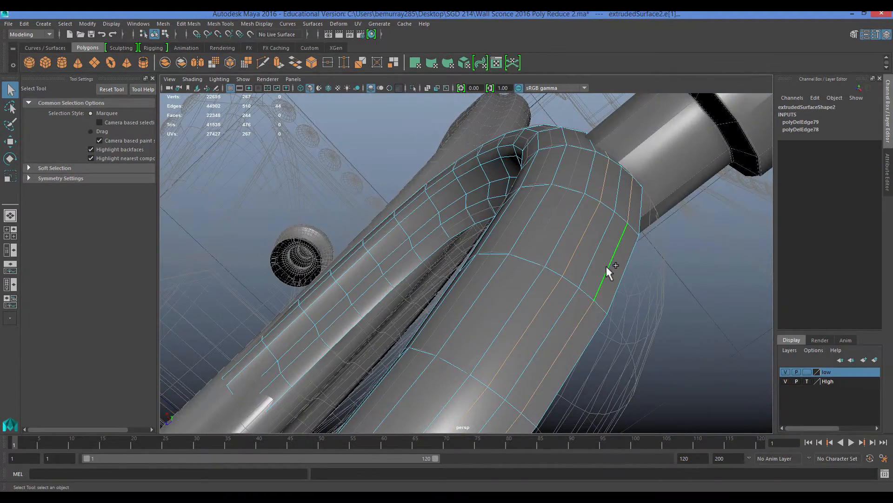
alt+drag(573, 276, 406, 249)
Step: In the side view, delete alternate cross-section edge loops from the hook arm's upper curve down to its lower bend
key(space)
key(f)
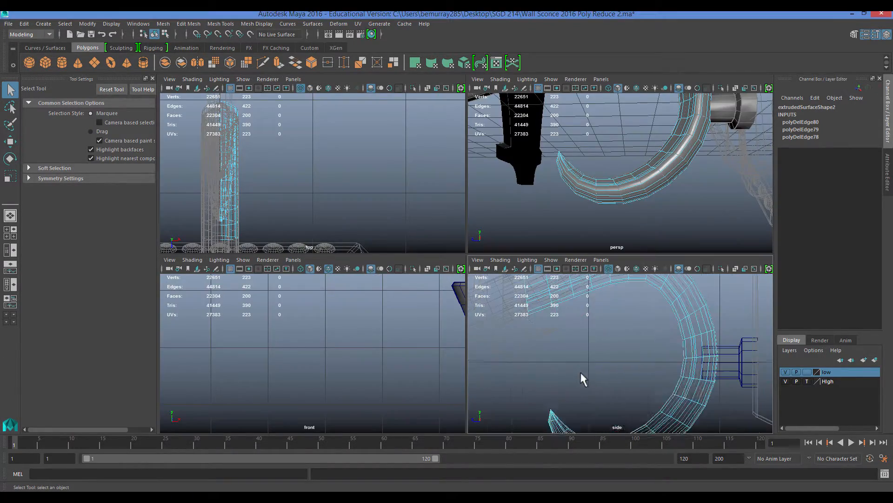
key(space)
scroll(481, 307, up, 8)
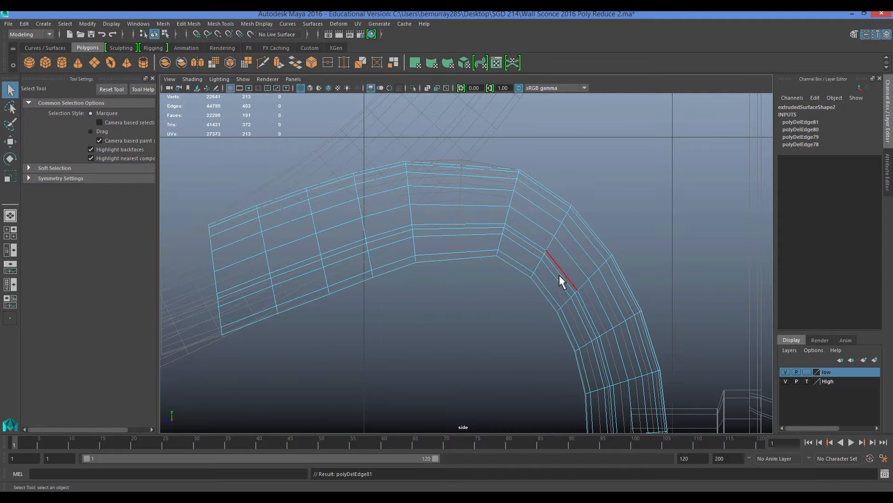
alt+middle_drag(561, 280, 532, 182)
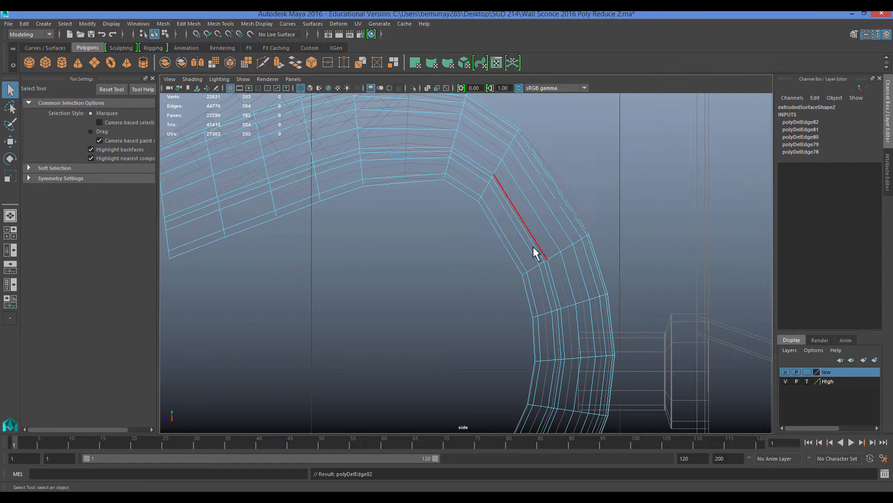
scroll(509, 266, down, 5)
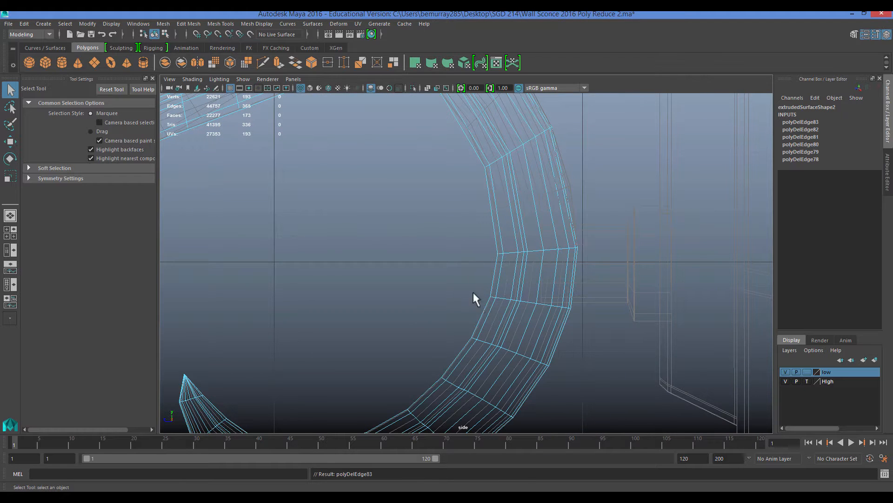
alt+middle_drag(473, 292, 486, 195)
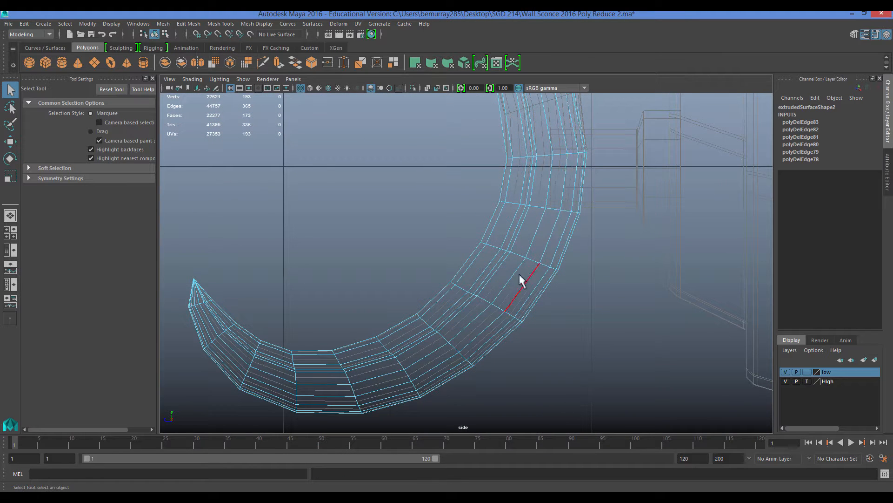
alt+middle_drag(520, 280, 600, 213)
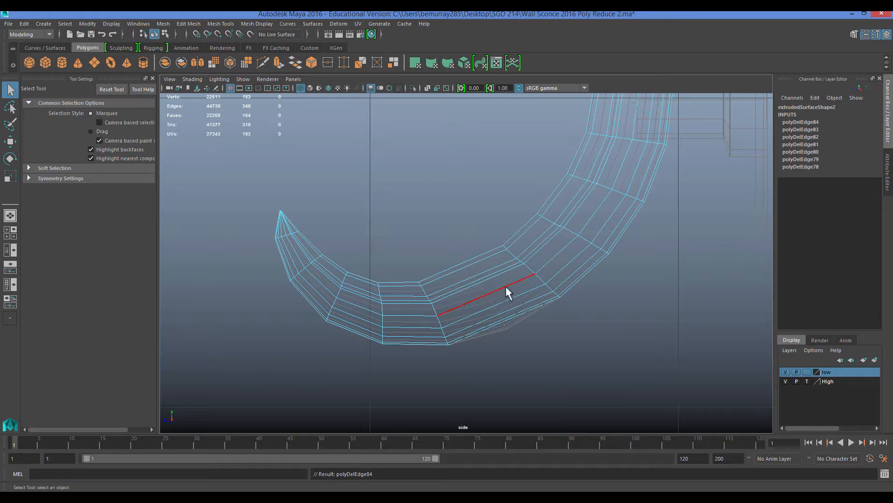
Step: Insert a cross-section edge loop midway between two loops on the lower bend and delete the two neighbouring loops
alt+middle_drag(568, 221, 544, 244)
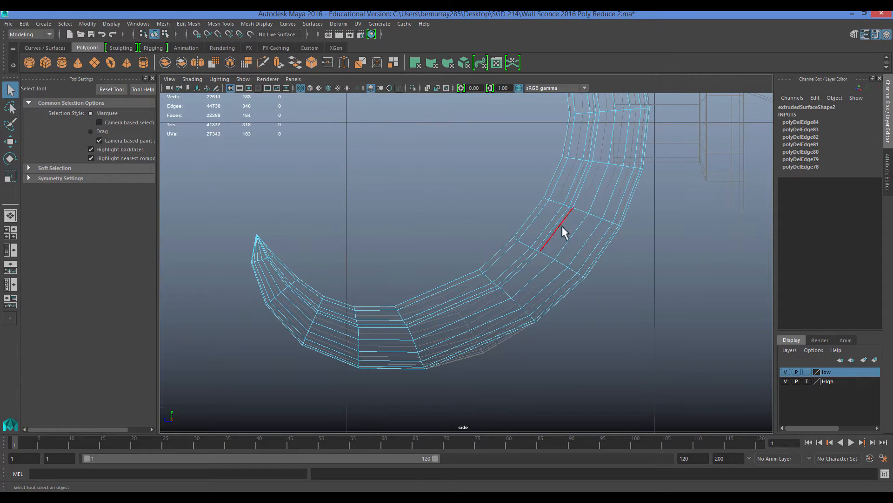
right_drag(568, 241, 545, 255)
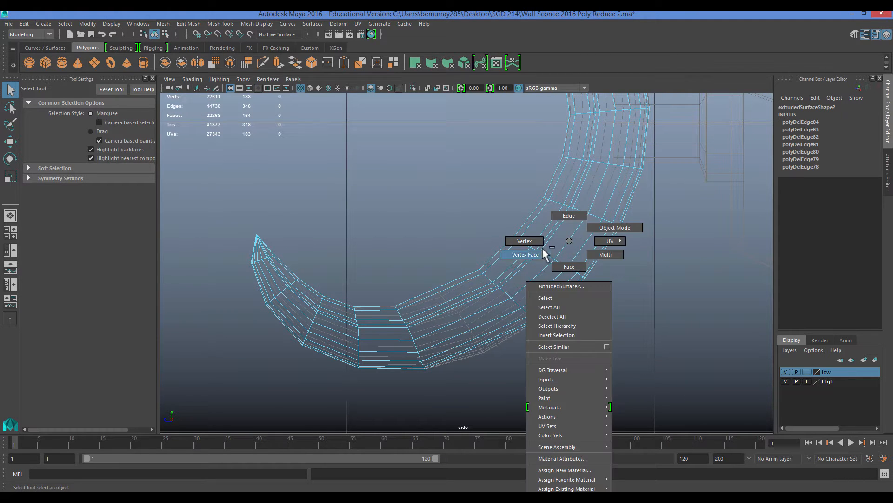
click(568, 238)
right_drag(567, 218, 563, 347)
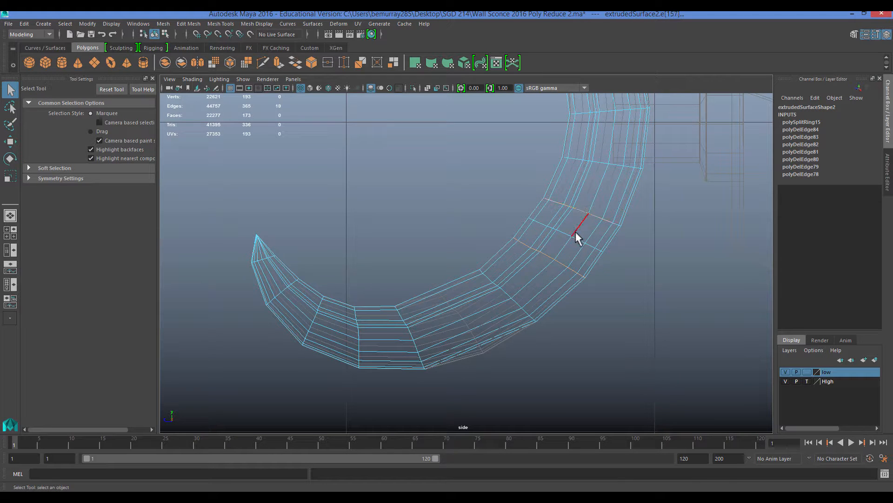
alt+middle_drag(407, 215, 511, 155)
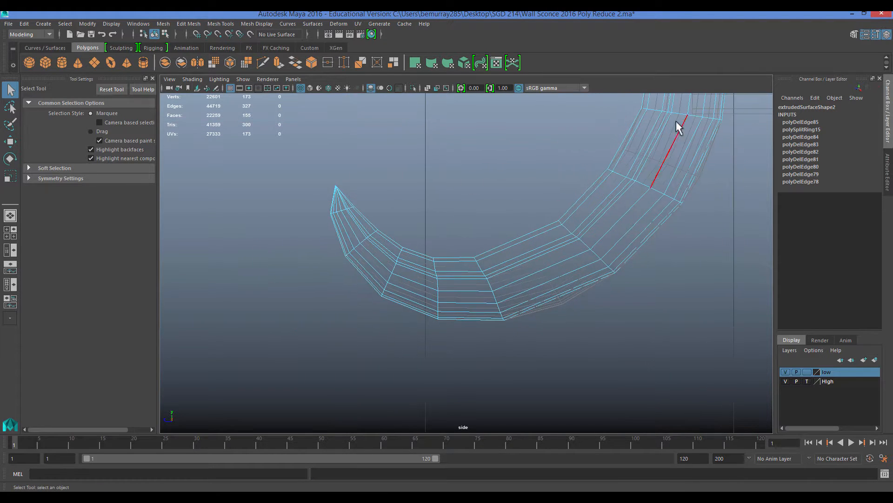
Step: In the perspective view, delete alternate lengthwise edges converging at the hook's pointed tip
alt+middle_drag(453, 254, 490, 196)
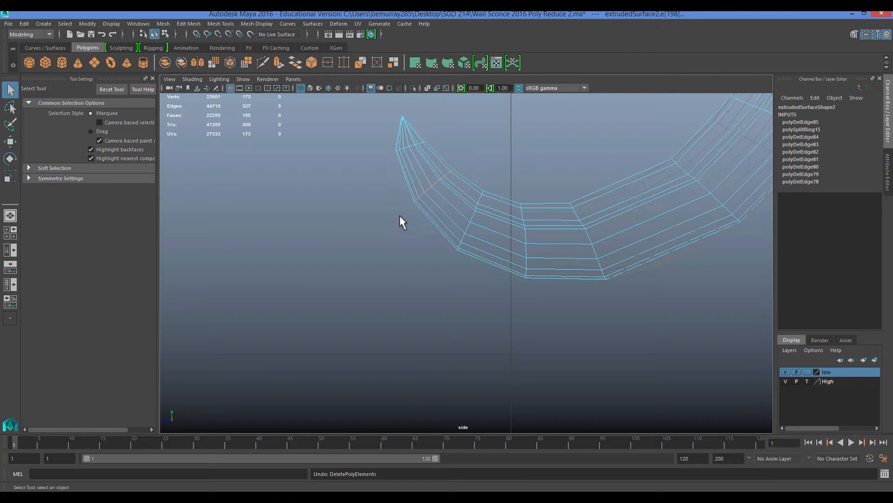
key(space)
key(space)
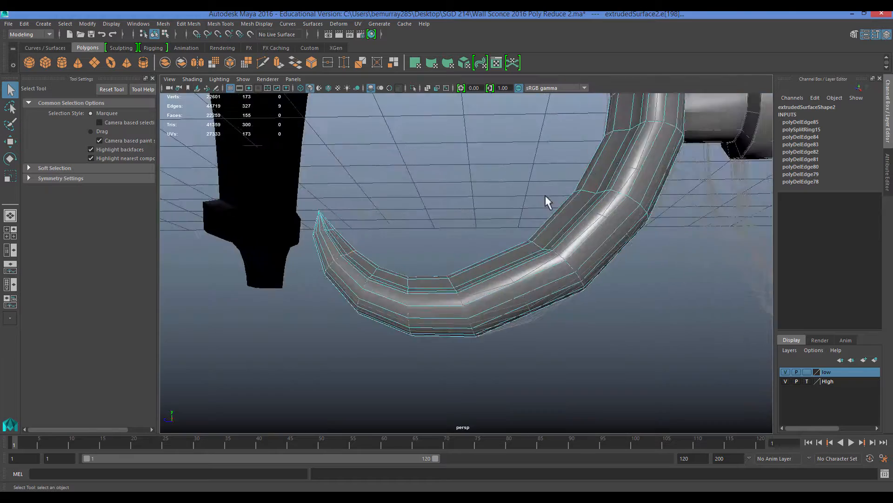
alt+drag(548, 200, 552, 246)
alt+middle_drag(624, 236, 531, 267)
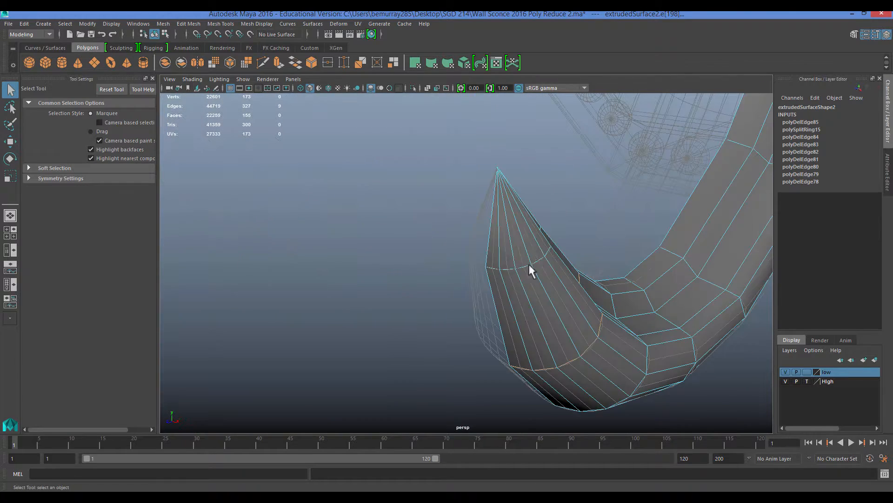
right_drag(504, 241, 504, 220)
click(500, 225)
alt+drag(543, 254, 503, 325)
shift+click(510, 309)
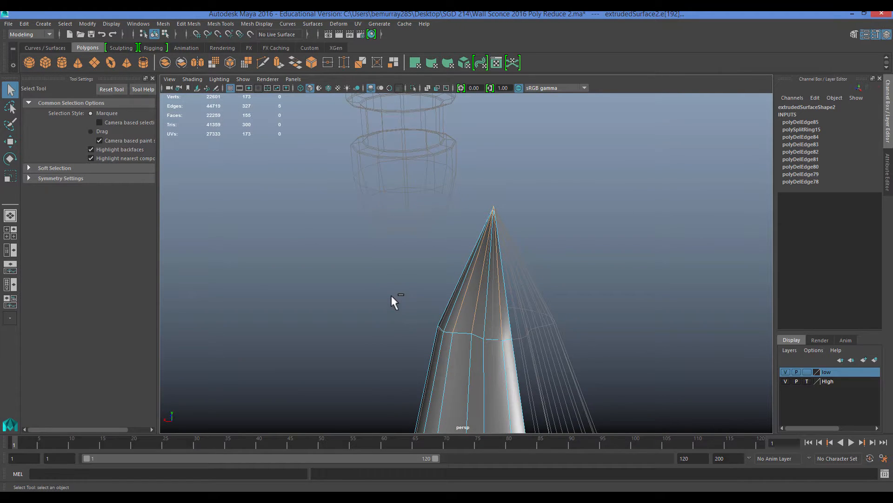
key(Delete)
Step: Merge the leftover vertices on the edge ring below the hook's tip into their neighbours with Target Weld
alt+drag(404, 339, 482, 331)
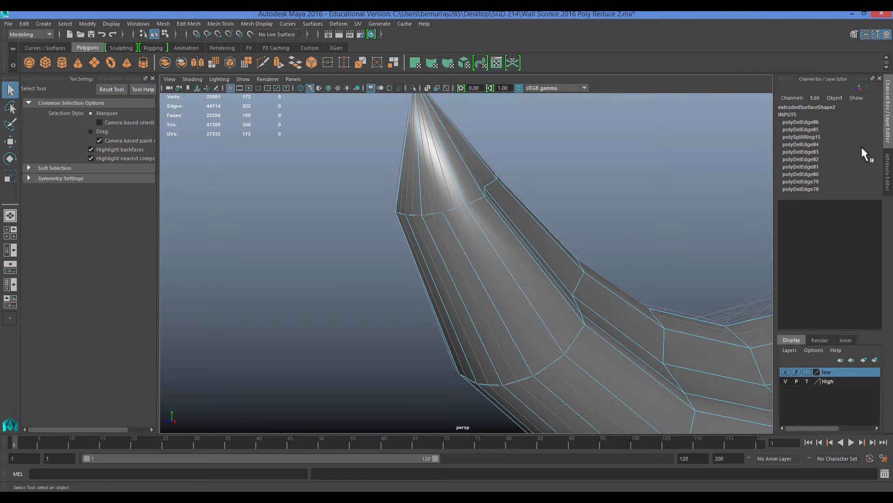
click(854, 35)
click(837, 363)
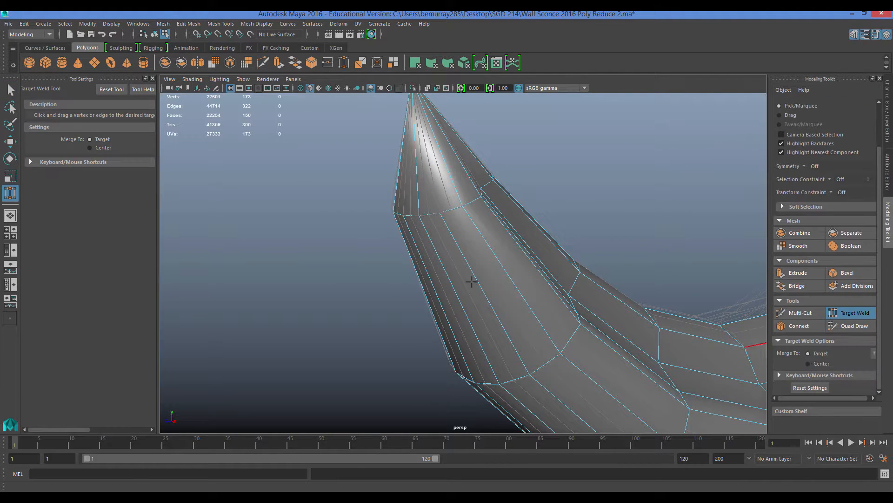
alt+drag(470, 281, 419, 215)
right_drag(413, 223, 389, 215)
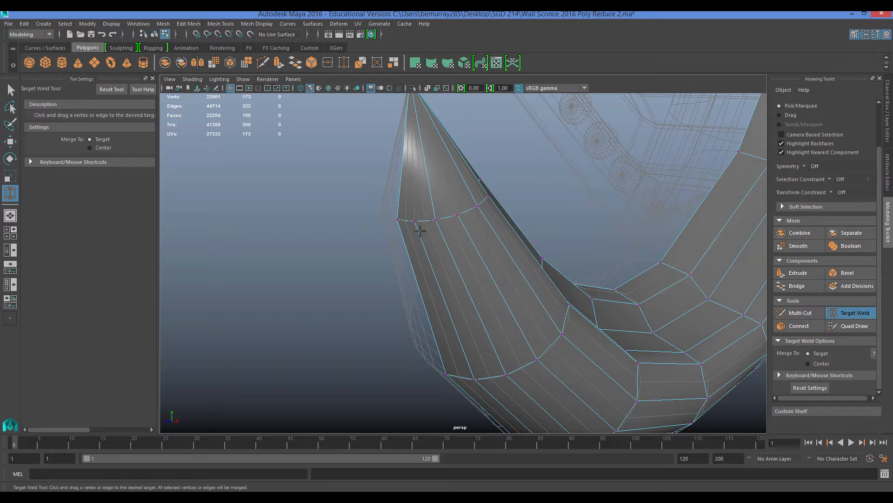
alt+drag(454, 246, 432, 226)
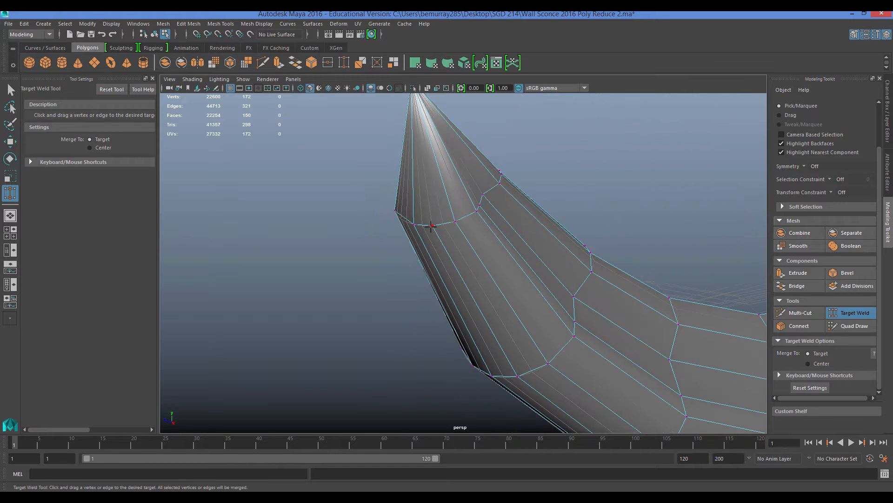
alt+drag(512, 231, 443, 236)
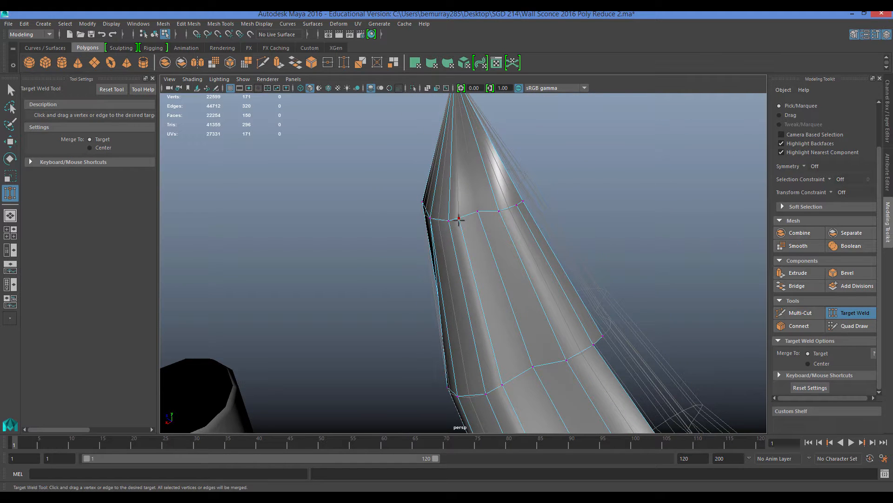
alt+drag(504, 213, 442, 269)
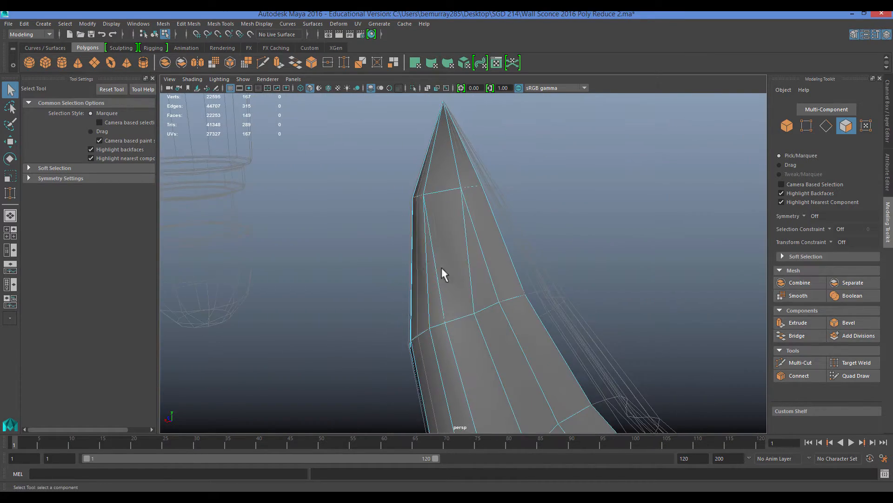
Step: Assign a different existing material to the low-poly hook arm
alt+drag(487, 322, 535, 294)
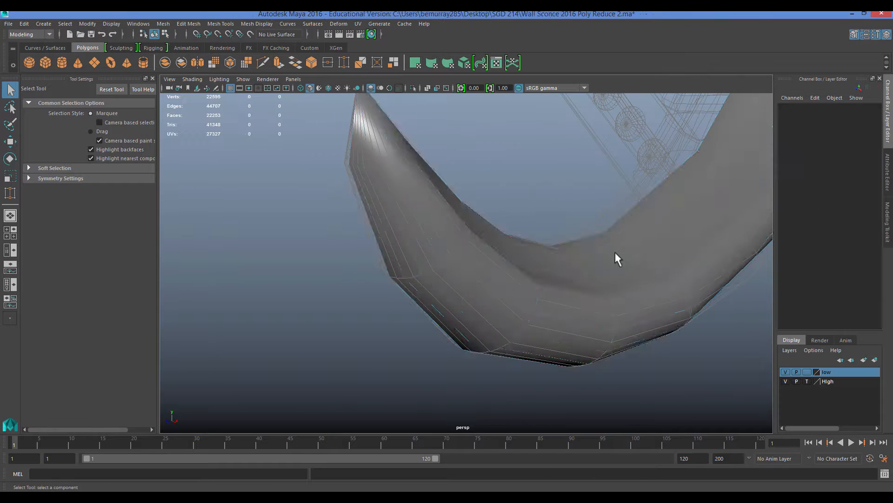
right_click(612, 242)
right_drag(625, 490, 677, 488)
click(547, 386)
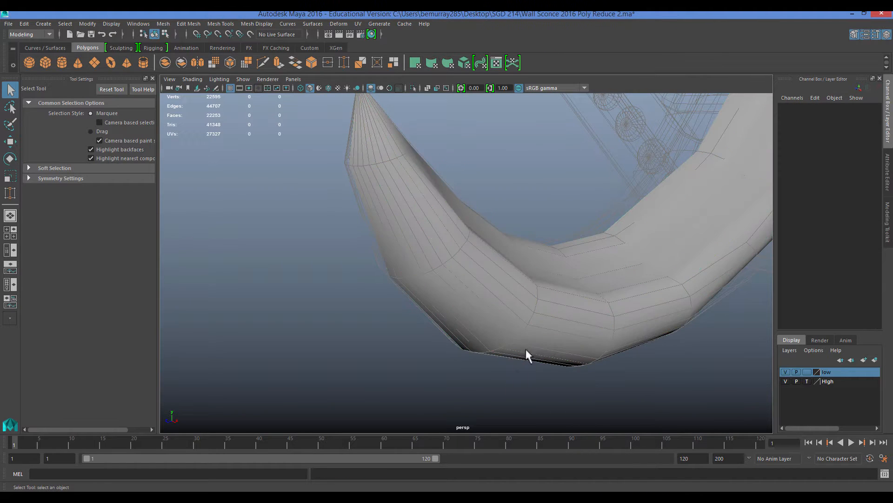
Step: Set the High layer to reference and delete the low-poly hook arm's construction history
click(807, 381)
click(573, 289)
alt+drag(573, 288, 454, 278)
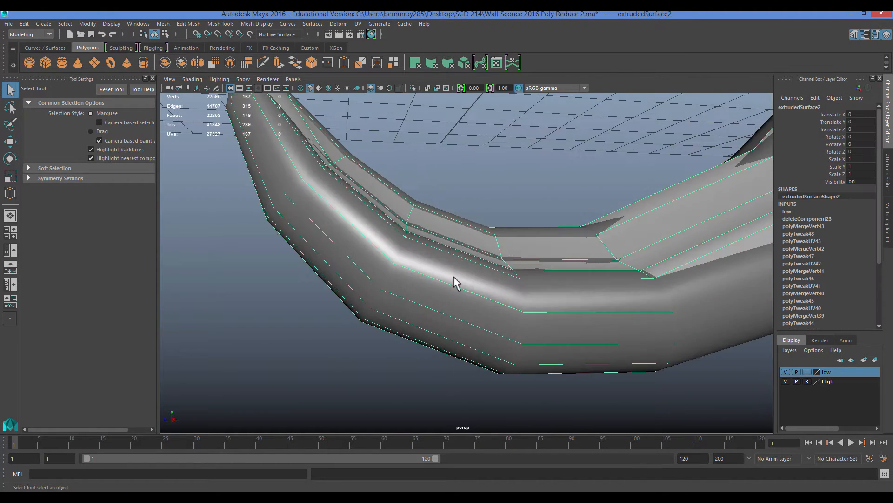
click(889, 179)
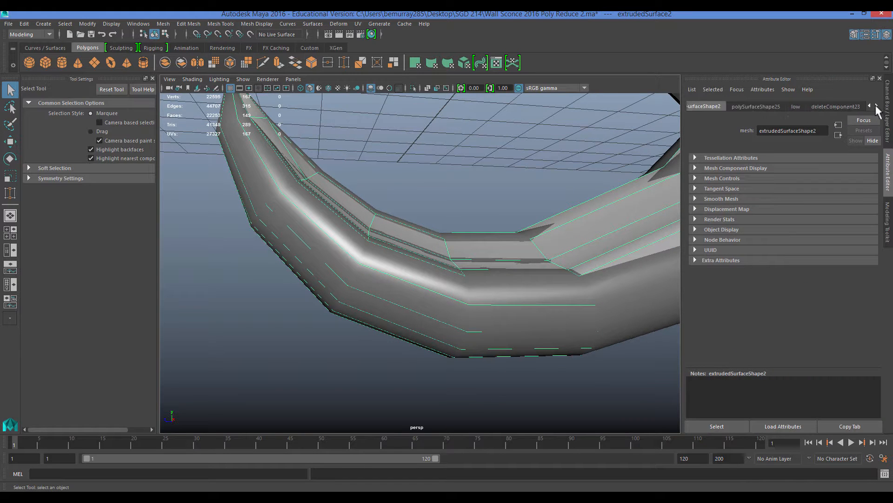
click(163, 25)
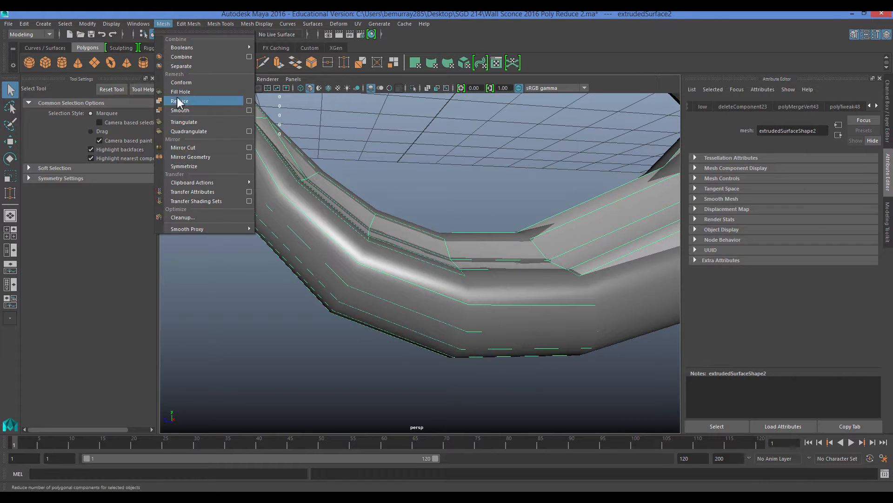
mouse_move(28, 23)
mouse_move(54, 134)
click(187, 142)
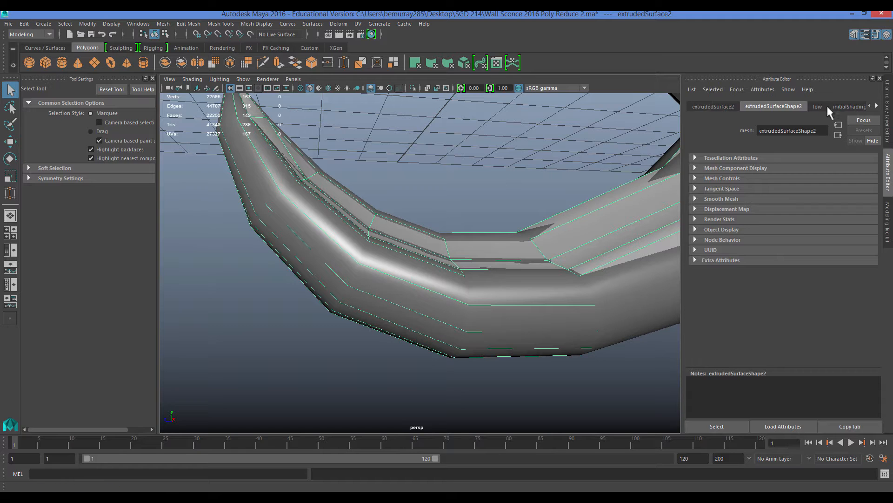
Step: Look through the low-poly hook arm's layer and shading attributes
click(819, 106)
click(876, 106)
click(851, 107)
click(630, 323)
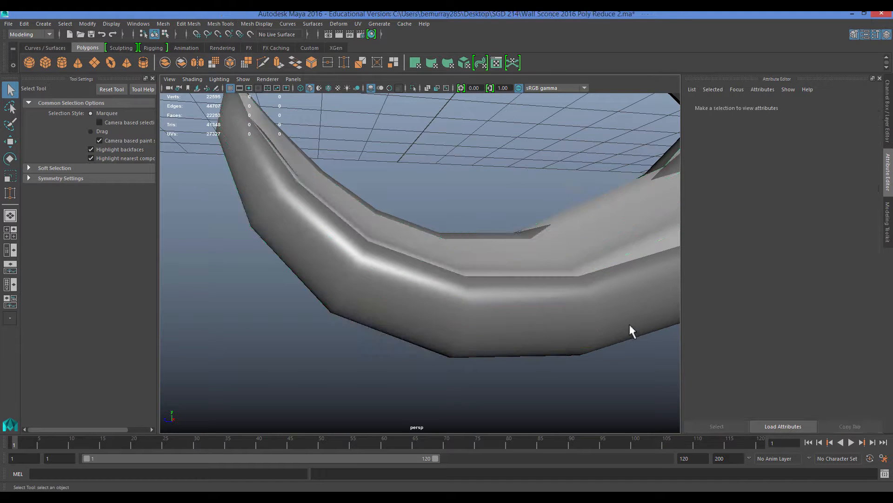
key(ctrl+z)
Step: Hide the low layer and make the High layer selectable again
click(887, 110)
click(785, 371)
click(807, 381)
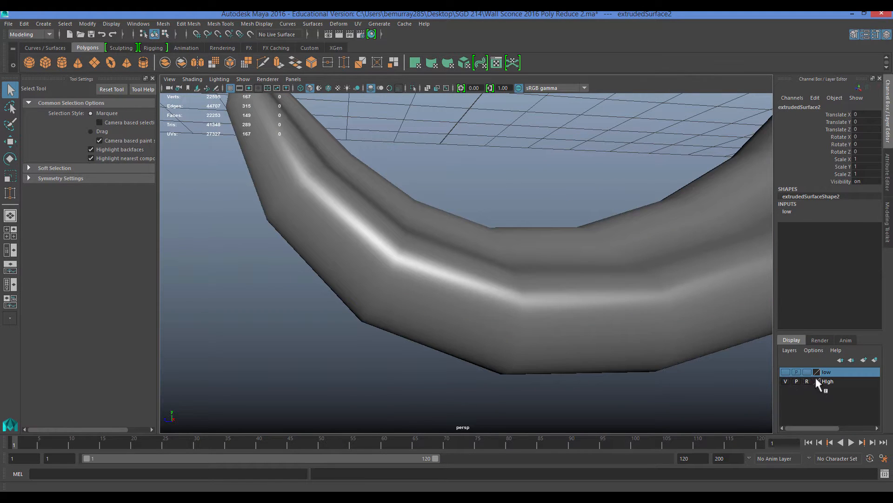
Step: Raise the transparency of the high-poly hook arm's blinn1 material to make it semi-transparent
click(678, 273)
click(886, 179)
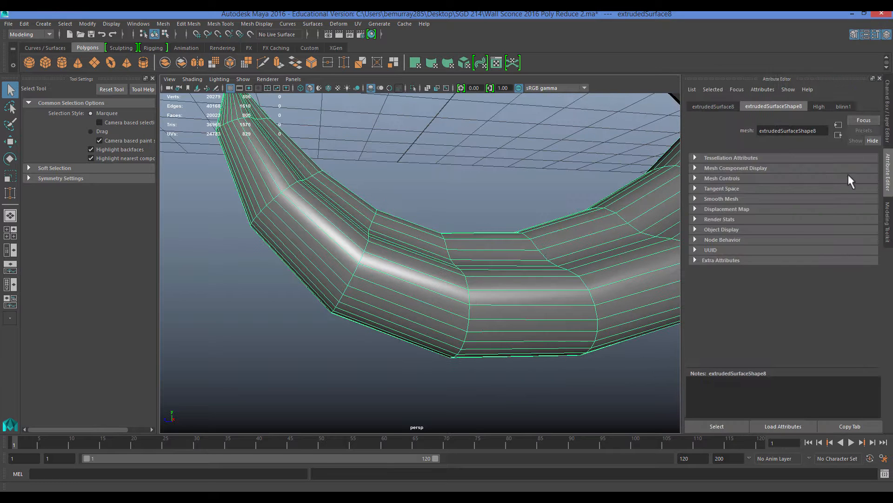
click(824, 107)
click(842, 106)
drag(807, 212, 800, 221)
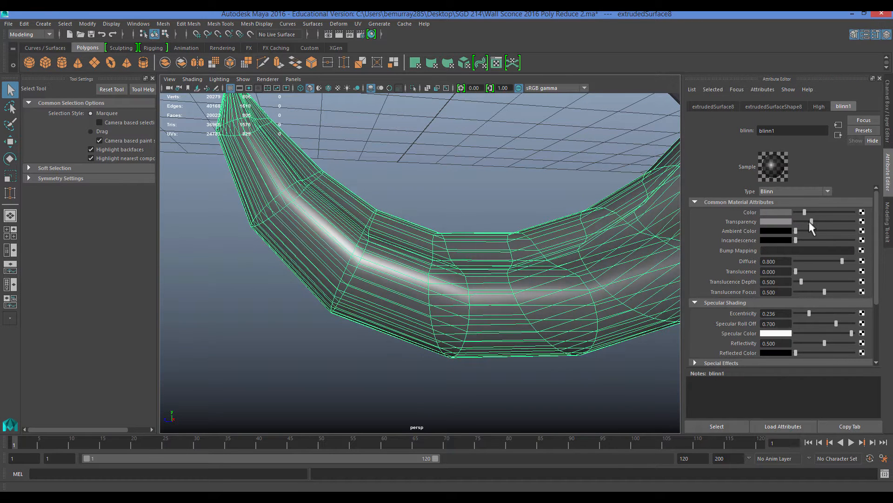
click(473, 183)
alt+drag(624, 303, 677, 231)
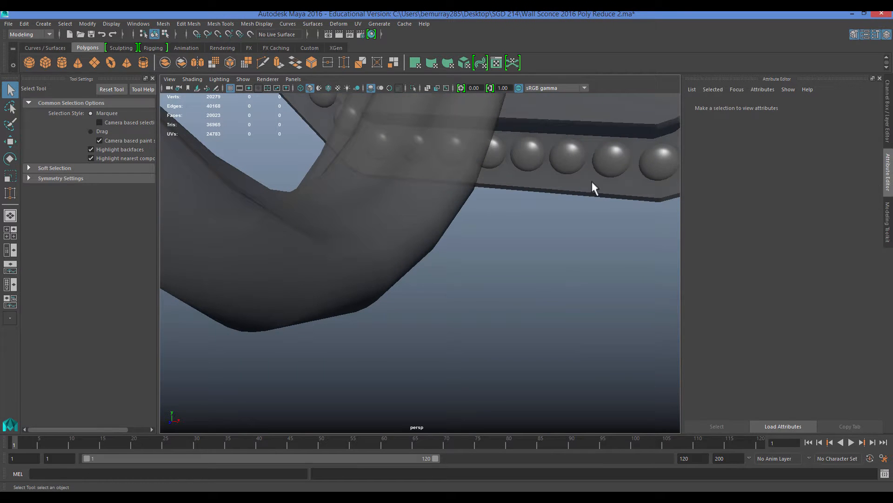
Step: Show the low layer again and view the low-poly hook arm against the transparent high-poly one
click(886, 132)
click(786, 372)
alt+drag(488, 325, 473, 287)
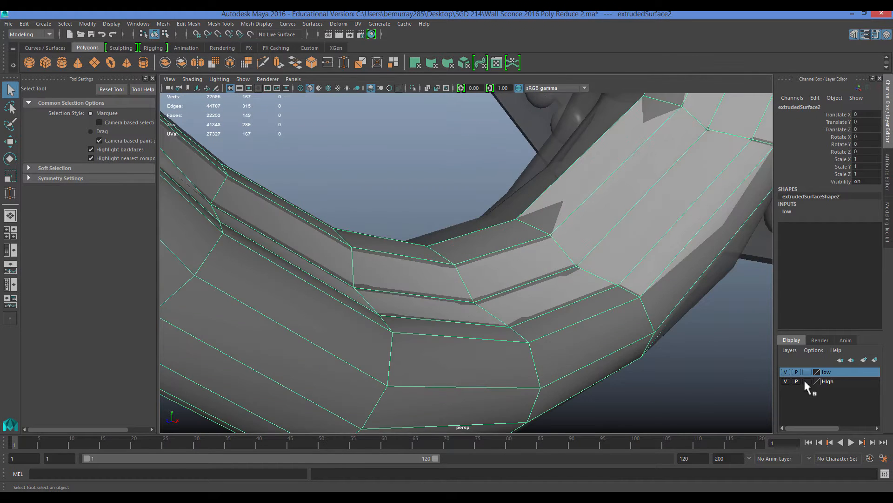
Step: Set the High layer to reference display and keep the low layer selectable
click(806, 379)
click(805, 379)
click(808, 372)
click(808, 372)
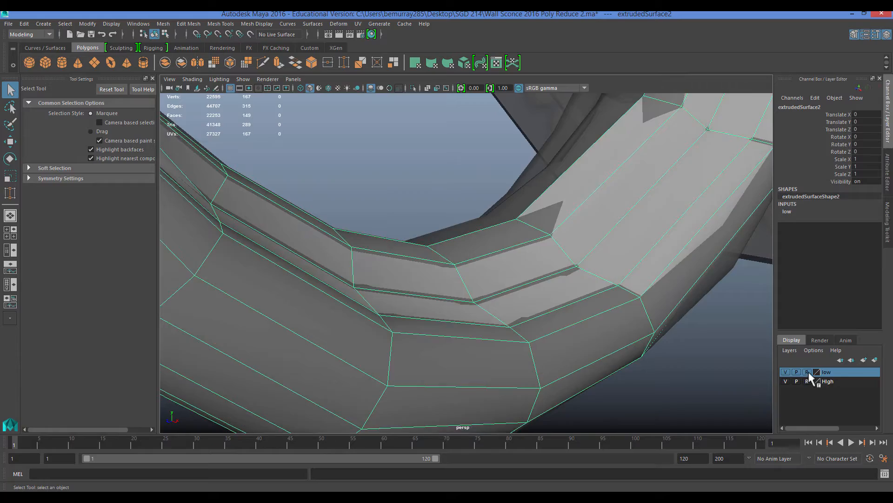
Step: Merge closely spaced vertices near the tip of the low-poly hook with Target Weld
alt+drag(619, 350, 461, 309)
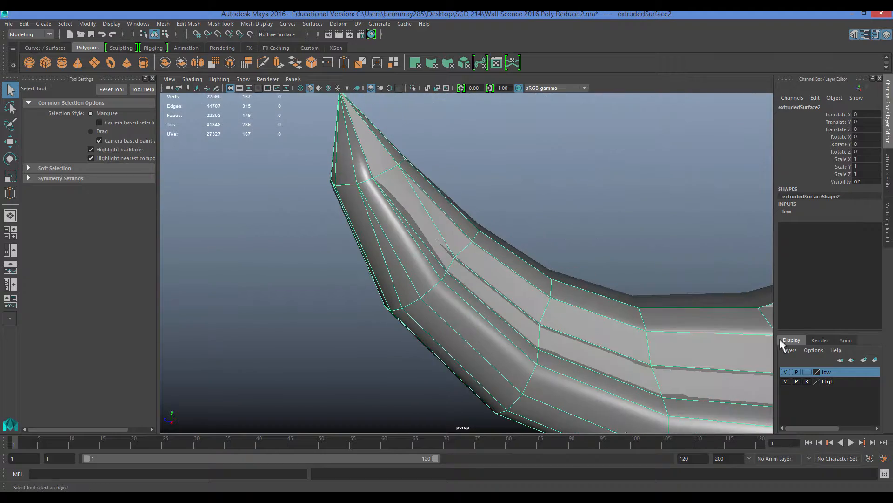
click(886, 240)
click(848, 366)
drag(403, 308, 420, 298)
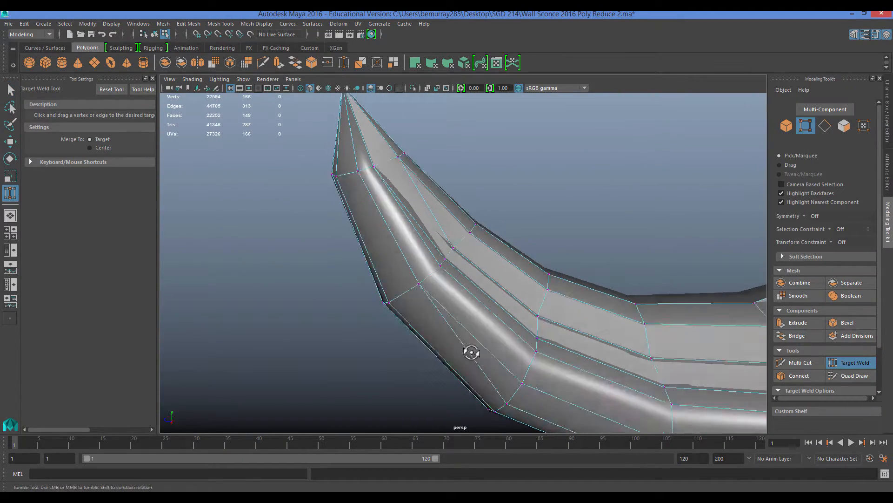
alt+drag(470, 351, 448, 308)
mouse_move(448, 308)
alt+mouse_down()
mouse_move(465, 351)
mouse_move(454, 307)
alt+mouse_up()
alt+drag(455, 307, 509, 339)
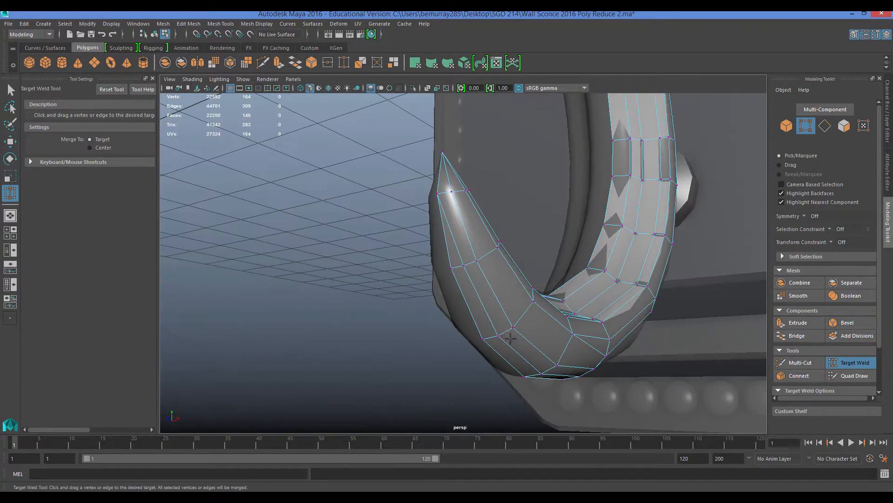
drag(463, 266, 451, 268)
Step: Target-weld further neighbouring vertices along the hook's curve and return to object selection
alt+drag(452, 269, 401, 178)
alt+drag(394, 210, 423, 237)
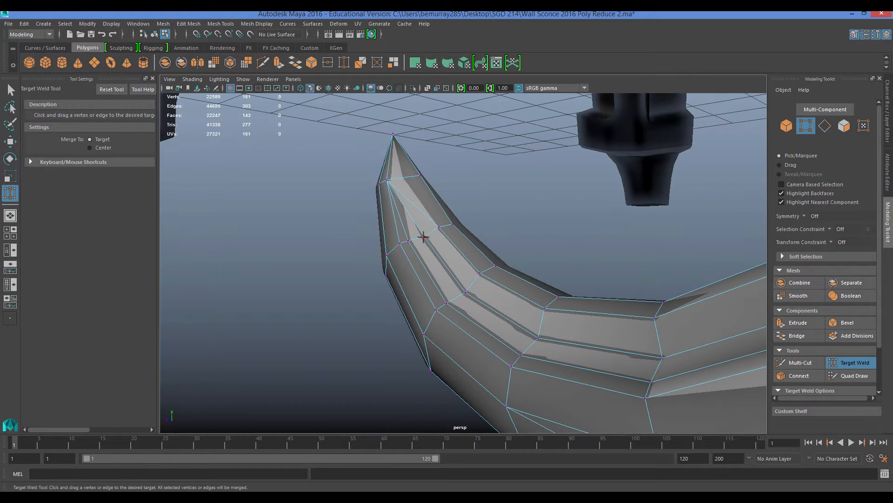
drag(546, 311, 544, 309)
alt+drag(544, 309, 473, 242)
right_click(473, 243)
alt+drag(550, 295, 818, 413)
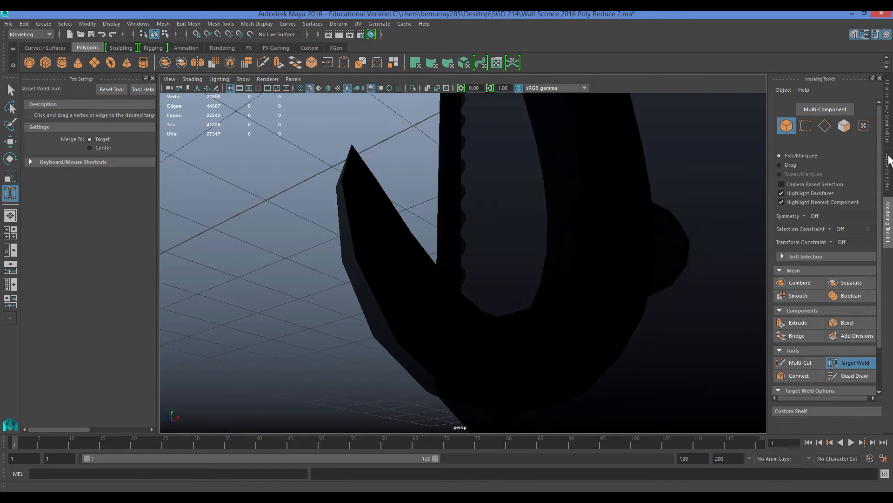
Step: Toggle the High layer's visibility and use plain shaded display to compare the reduced hook with the original
click(885, 135)
click(786, 381)
click(786, 382)
click(786, 381)
click(786, 381)
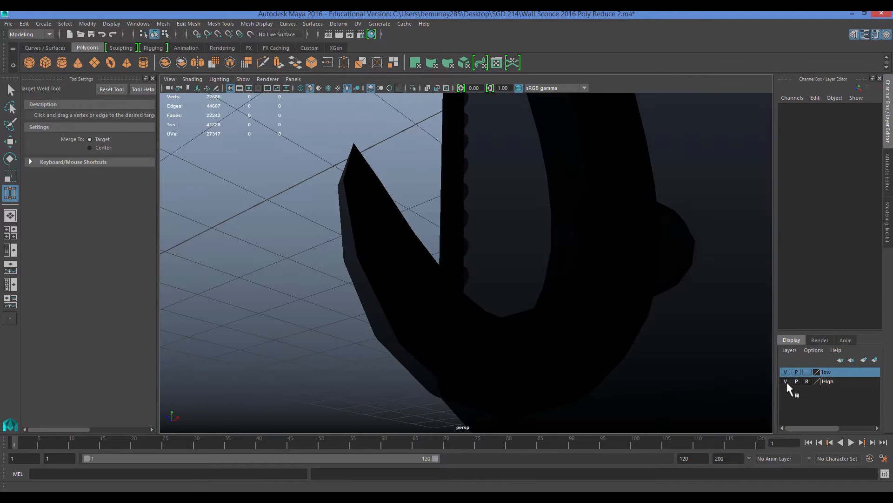
click(786, 380)
alt+drag(688, 367, 721, 405)
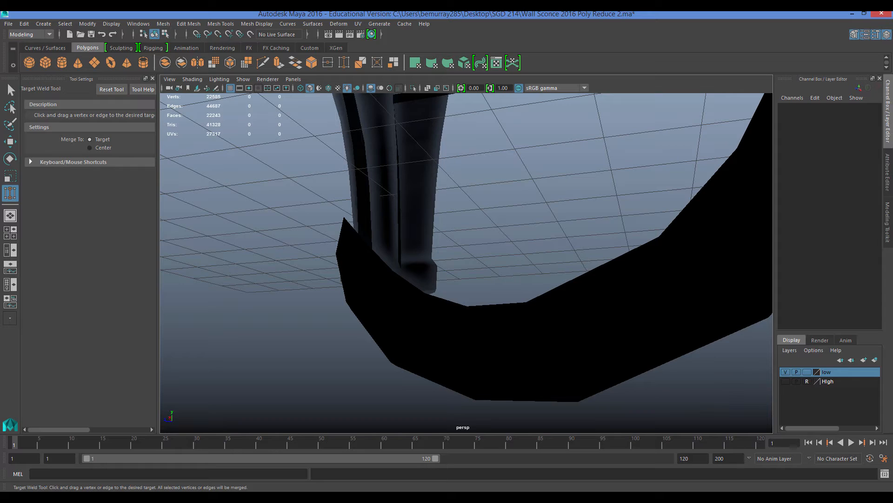
key(5)
alt+drag(584, 343, 527, 269)
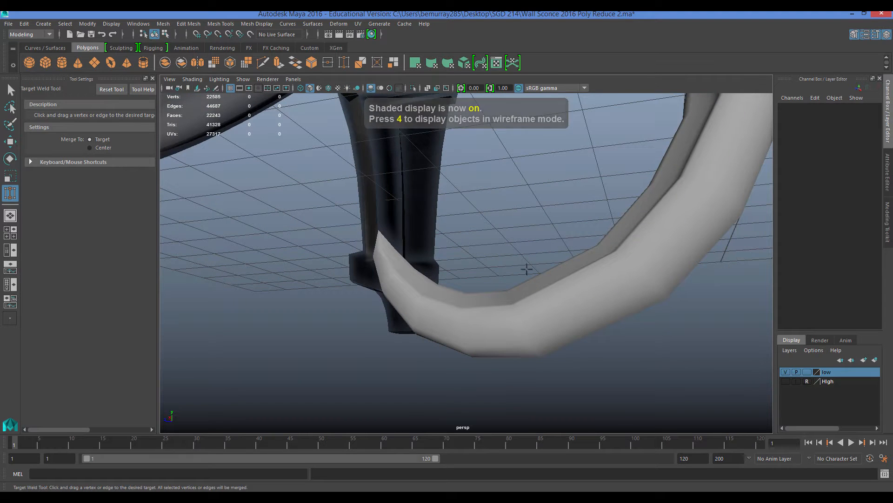
click(786, 381)
Step: Delete one lengthwise edge loop from the outer side of the low-poly hook
alt+drag(558, 340, 570, 175)
key(q)
click(496, 309)
right_drag(570, 175, 571, 150)
double_click(535, 236)
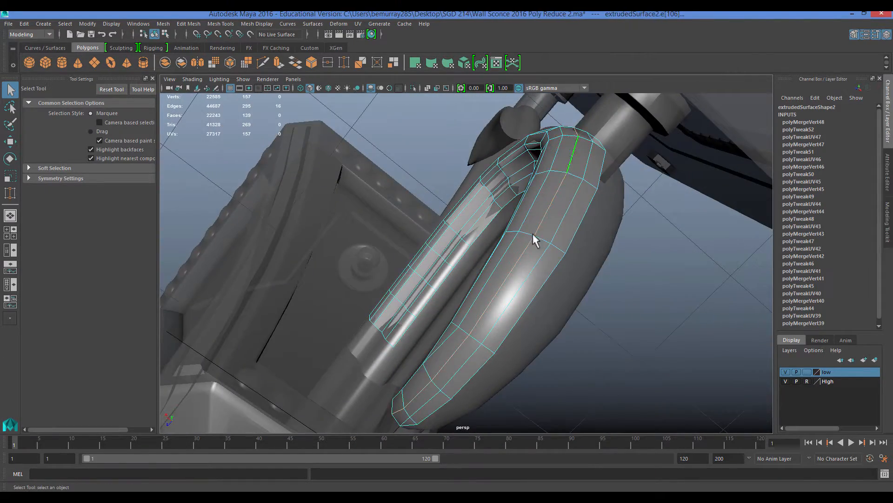
alt+drag(535, 237, 606, 264)
alt+drag(514, 270, 538, 213)
alt+drag(523, 277, 538, 239)
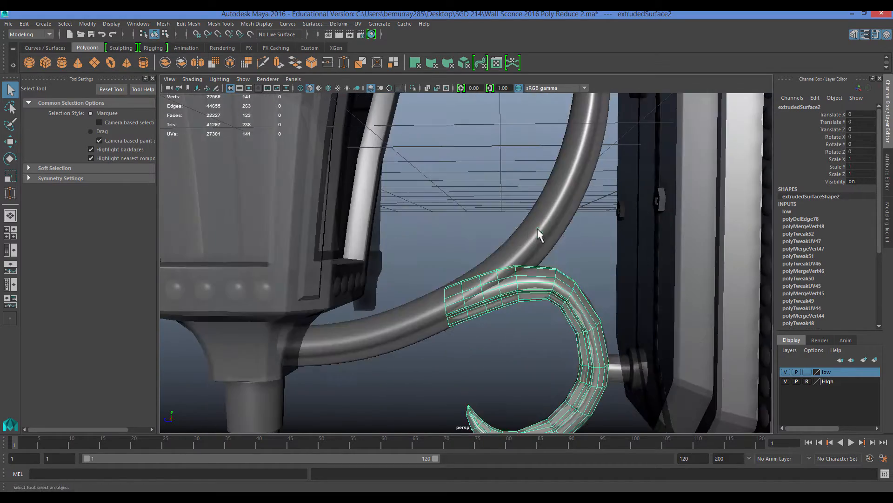
Step: Select the large curved arm and split an edge ring at its tip to add a lengthwise centre edge loop
click(540, 235)
alt+drag(507, 186, 484, 196)
alt+drag(448, 233, 575, 163)
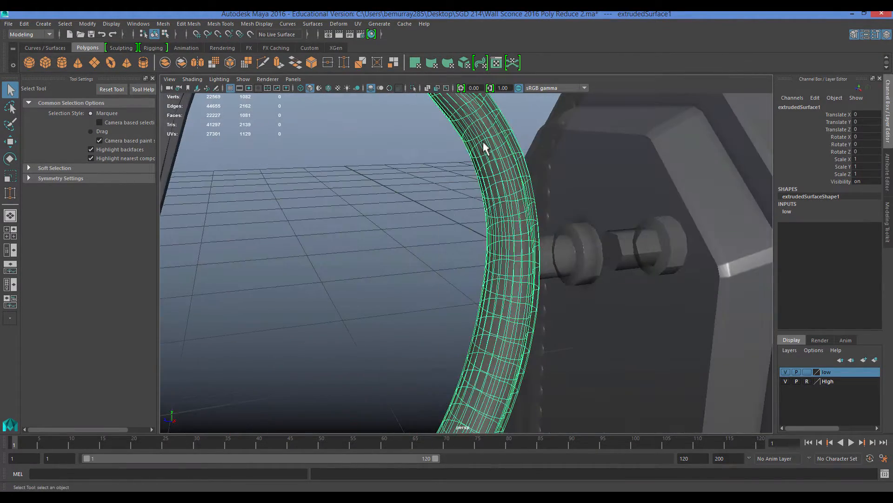
right_drag(484, 143, 468, 385)
right_drag(541, 402, 541, 401)
alt+drag(493, 298, 599, 193)
alt+drag(627, 227, 423, 303)
right_drag(418, 242, 421, 265)
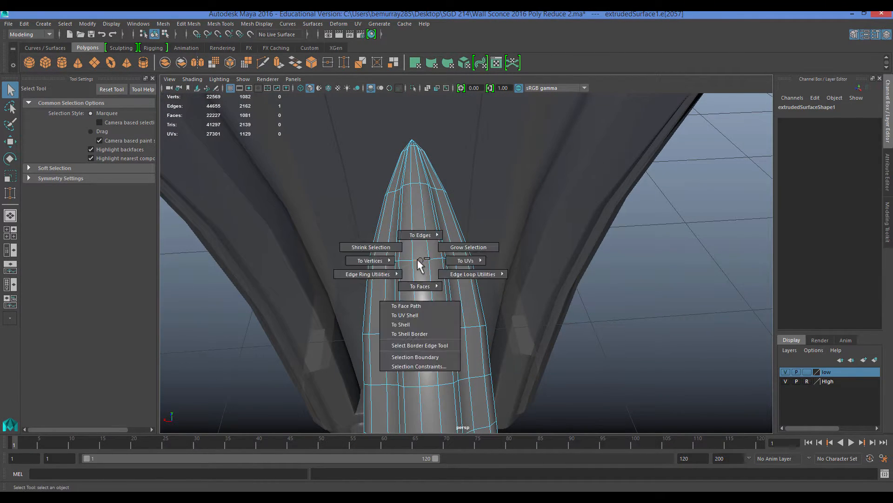
right_drag(447, 261, 451, 267)
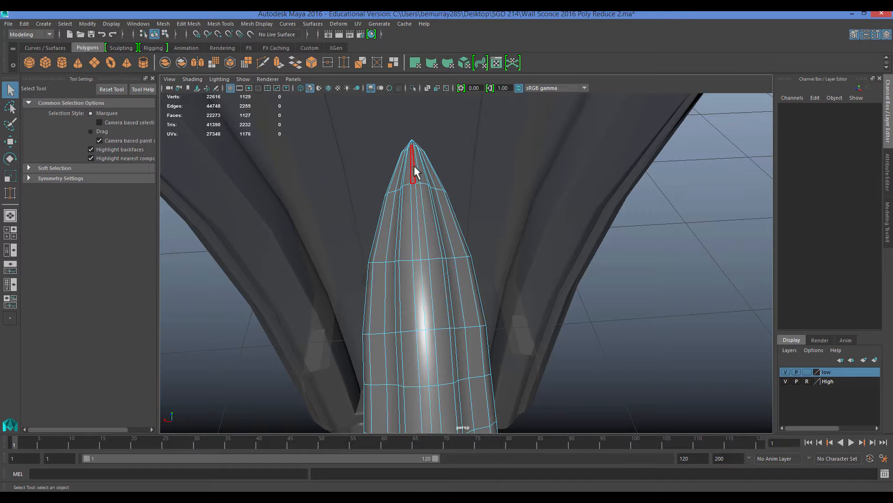
Step: Delete the lengthwise face loops beside the large arm's new centre edge loop
shift+double_click(429, 315)
alt+drag(429, 316, 535, 293)
click(552, 311)
right_drag(467, 242, 484, 299)
click(454, 250)
alt+drag(485, 298, 419, 262)
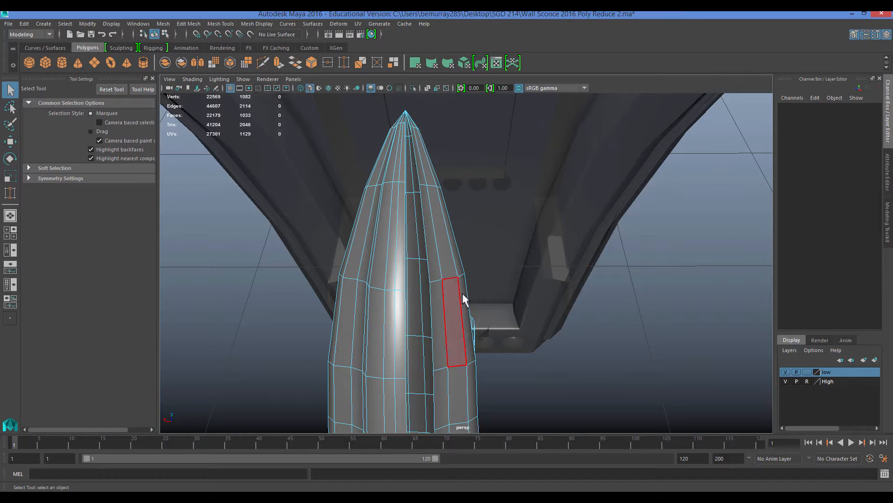
alt+drag(452, 320, 528, 203)
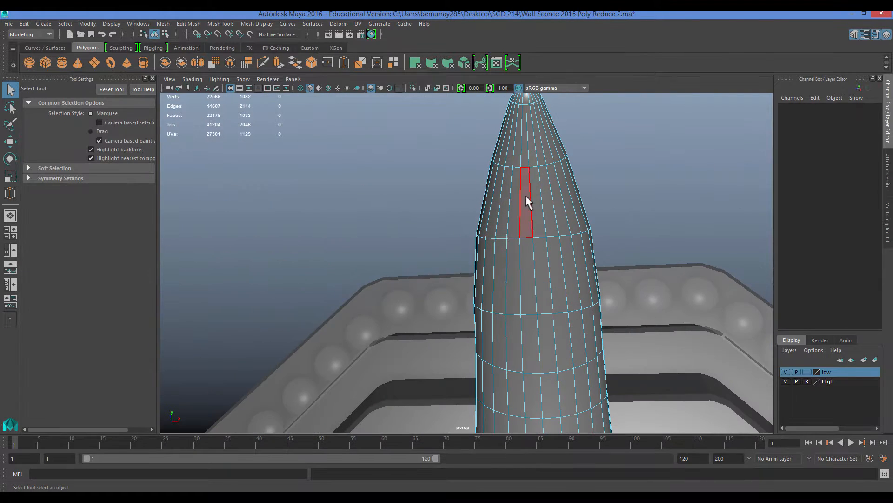
Step: Remove the face loops on one side of the large arm's centre line, selecting them from lengthwise edge loops
mouse_move(523, 159)
right_down()
mouse_move(517, 177)
mouse_move(520, 166)
right_up()
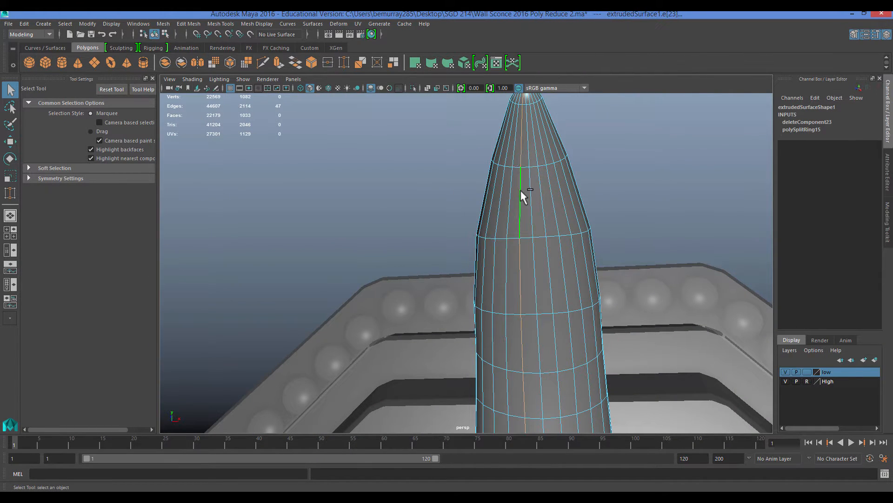
ctrl+right_drag(513, 218, 461, 285)
key(Delete)
double_click(509, 262)
alt+drag(460, 285, 498, 228)
alt+drag(514, 177, 605, 196)
click(627, 202)
key(Delete)
double_click(519, 220)
scroll(536, 246, down, 8)
key(Delete)
alt+drag(480, 270, 604, 251)
scroll(476, 221, up, 6)
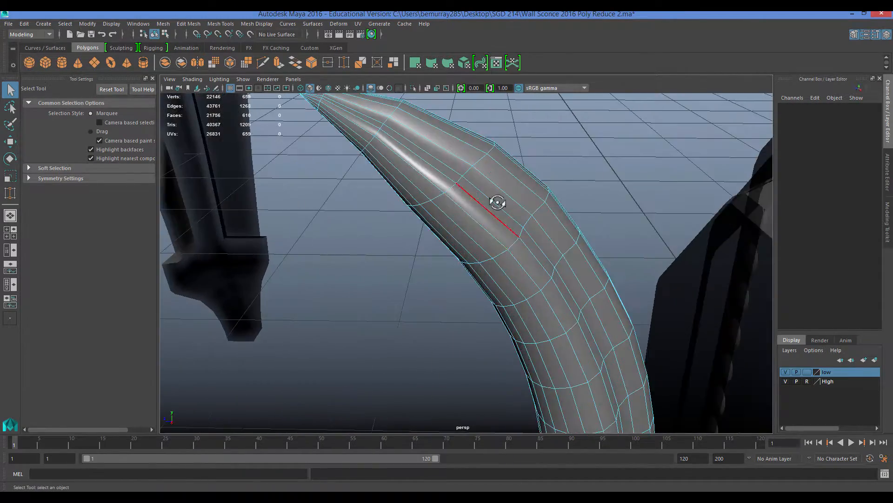
Step: Delete the leftover faces along the open border edge of the halved arm
alt+drag(497, 202, 375, 265)
double_click(410, 201)
right_drag(371, 127, 375, 153)
click(373, 116)
shift+double_click(382, 261)
alt+drag(381, 262, 431, 274)
right_drag(435, 242, 429, 215)
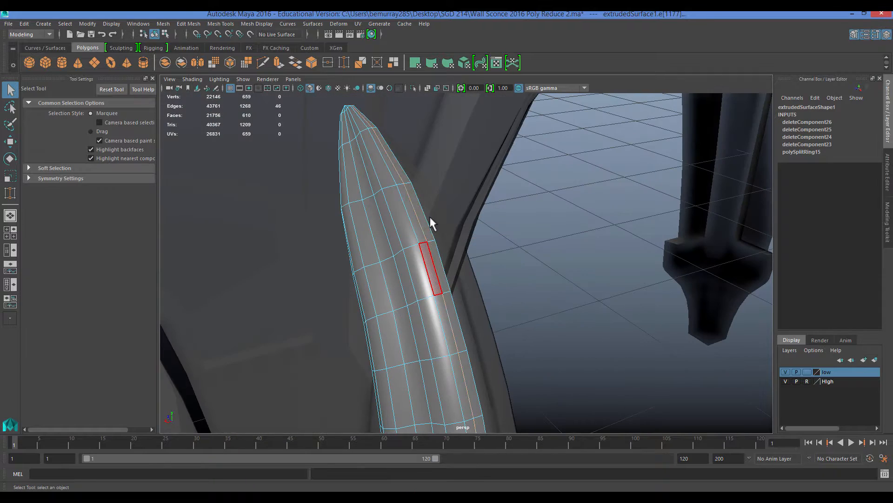
double_click(426, 218)
ctrl+right_drag(552, 227, 554, 273)
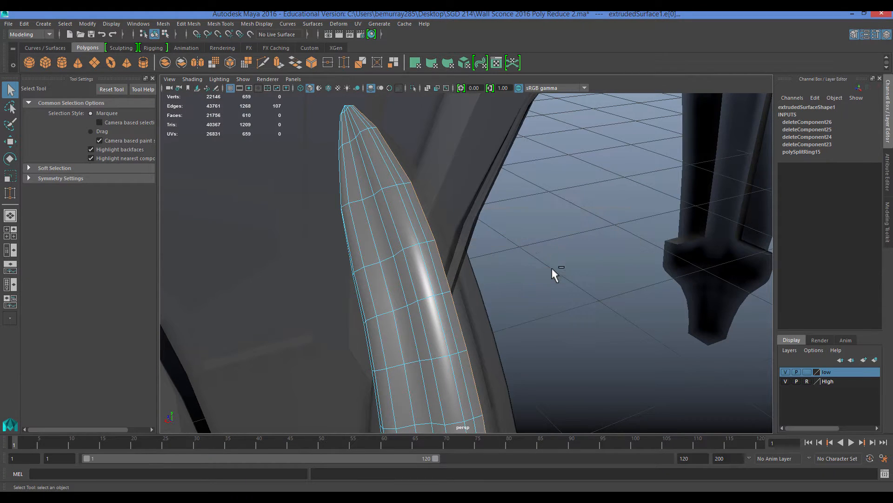
key(Delete)
Step: Delete two lengthwise edge loops, including their vertices, from the halved arm
alt+drag(555, 273, 480, 332)
alt+middle_drag(478, 328, 372, 233)
scroll(483, 206, up, 3)
right_drag(482, 205, 485, 183)
scroll(487, 186, down, 3)
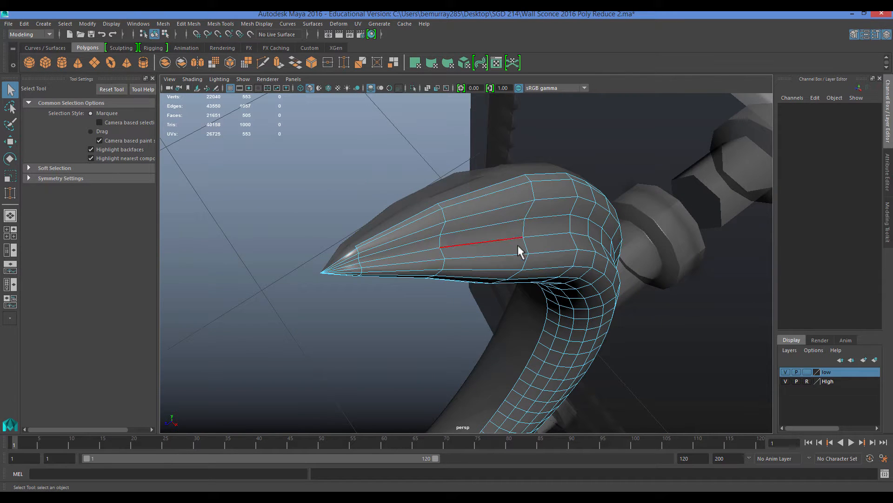
alt+drag(518, 245, 479, 173)
double_click(554, 272)
key(ctrl+Delete)
double_click(584, 272)
key(ctrl+Delete)
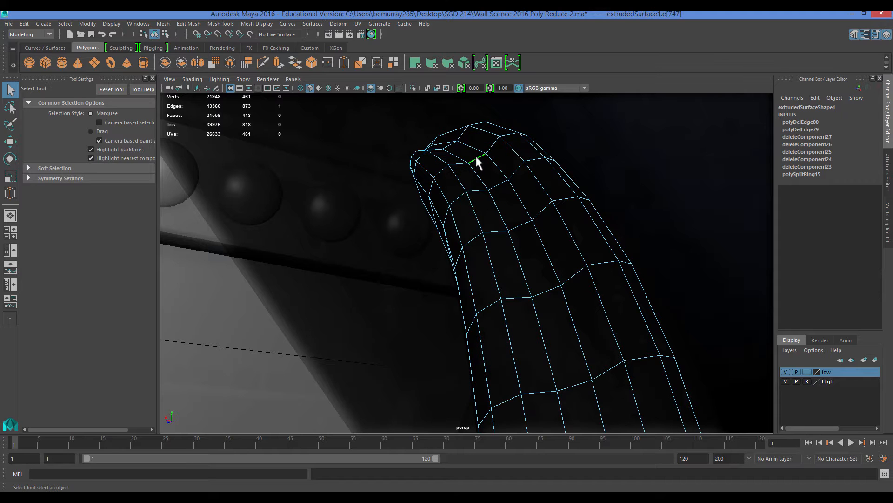
Step: Split an edge ring midway to add a lengthwise loop on the halved arm, and delete the neighbouring lengthwise loops
shift+right_drag(477, 157, 444, 160)
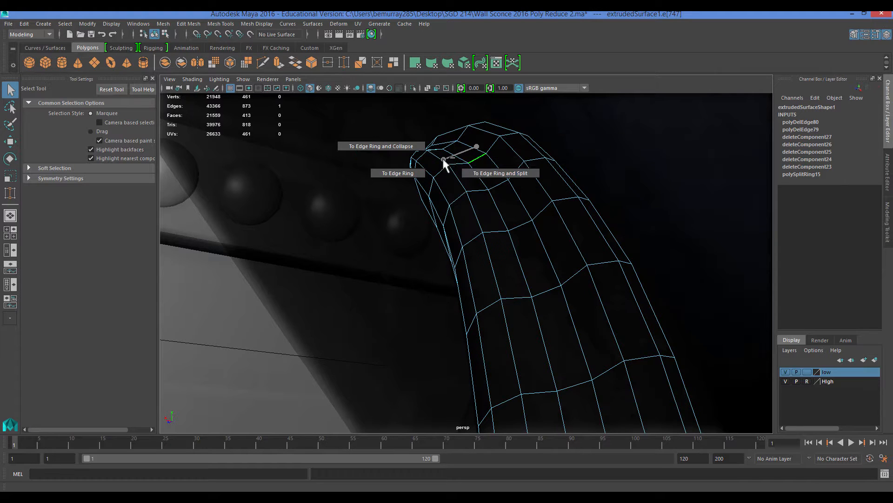
click(817, 124)
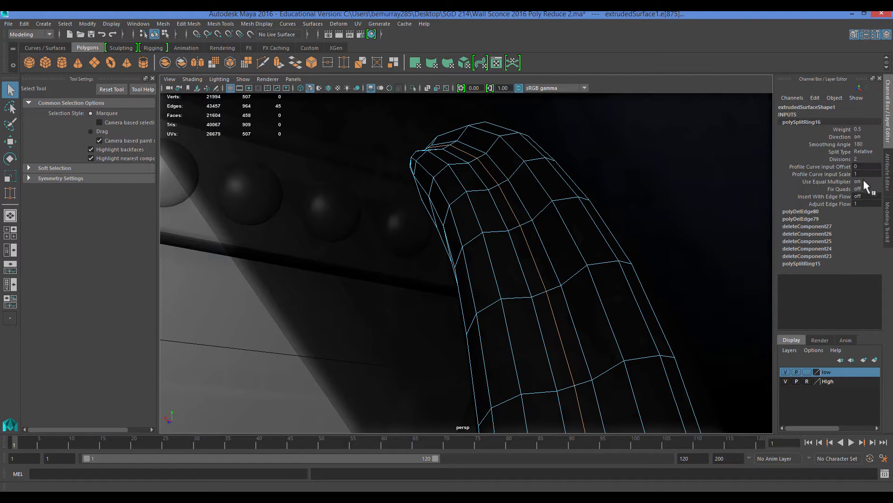
click(484, 188)
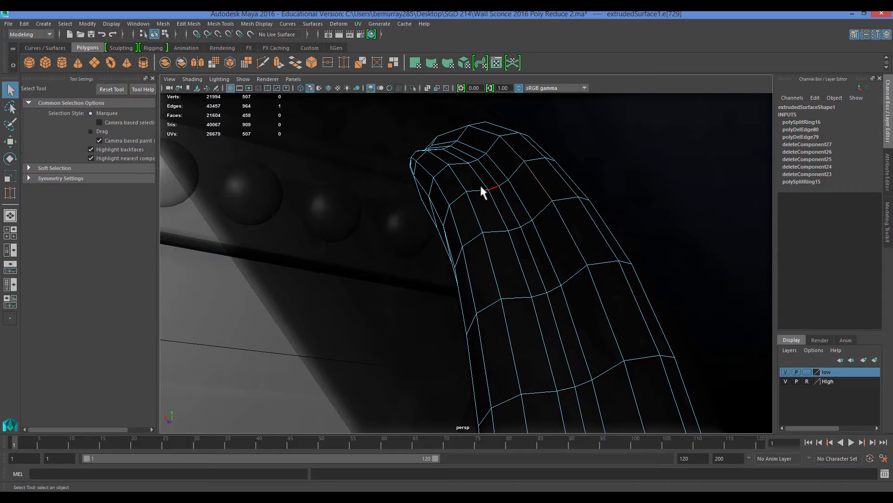
key(Delete)
alt+drag(510, 184, 475, 193)
double_click(474, 191)
key(Delete)
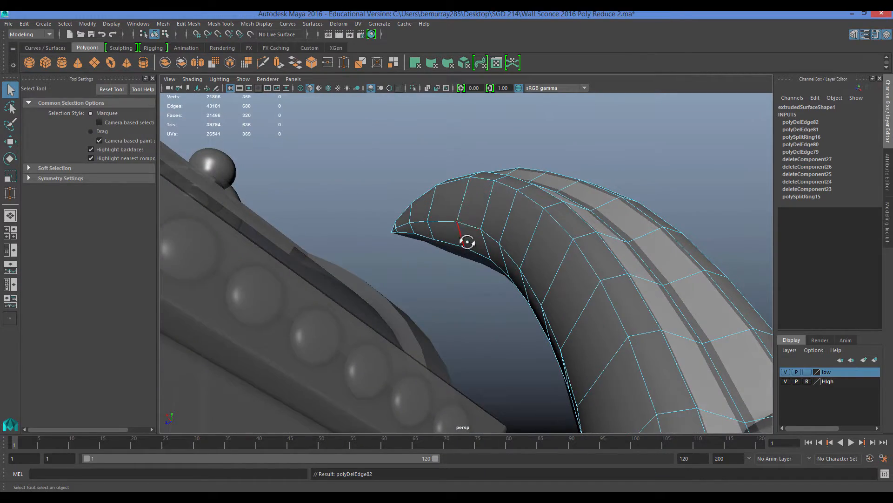
Step: Delete one more lengthwise edge loop from the halved arm
alt+drag(467, 242, 442, 253)
alt+middle_drag(442, 253, 449, 276)
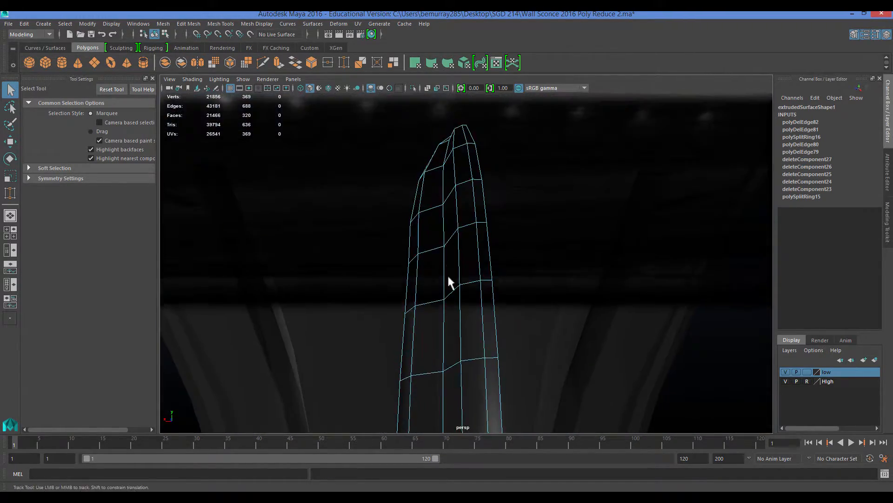
mouse_move(449, 278)
alt+mouse_down()
mouse_move(471, 291)
mouse_move(504, 229)
mouse_move(515, 243)
mouse_move(576, 231)
mouse_move(584, 331)
alt+mouse_up()
alt+middle_drag(584, 331, 587, 378)
alt+right_drag(587, 378, 549, 321)
Step: In the side view, delete alternate cross-section edge loops along the arm's upper curve below the tip
key(space)
key(f)
key(space)
key(space)
key(f)
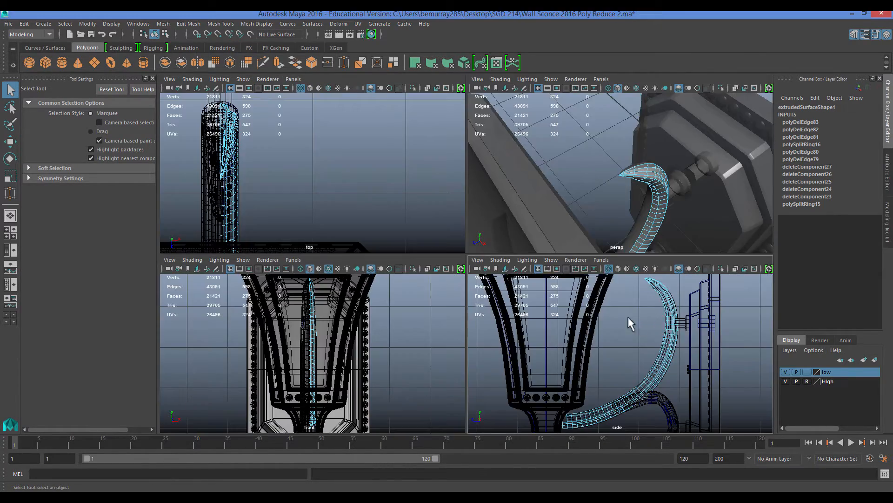
key(space)
scroll(526, 302, up, 3)
alt+middle_drag(526, 302, 417, 430)
scroll(411, 237, up, 6)
alt+middle_drag(427, 179, 422, 190)
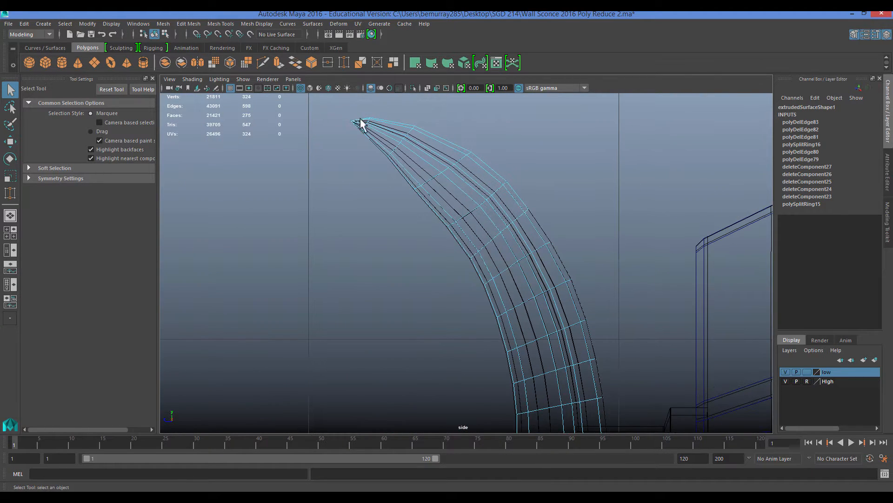
scroll(399, 135, up, 2)
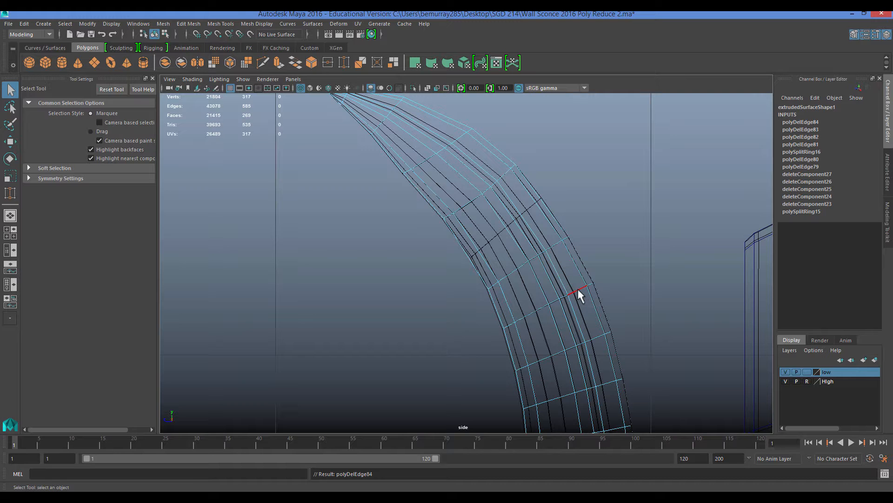
key(Delete)
alt+middle_drag(564, 295, 530, 233)
key(Delete)
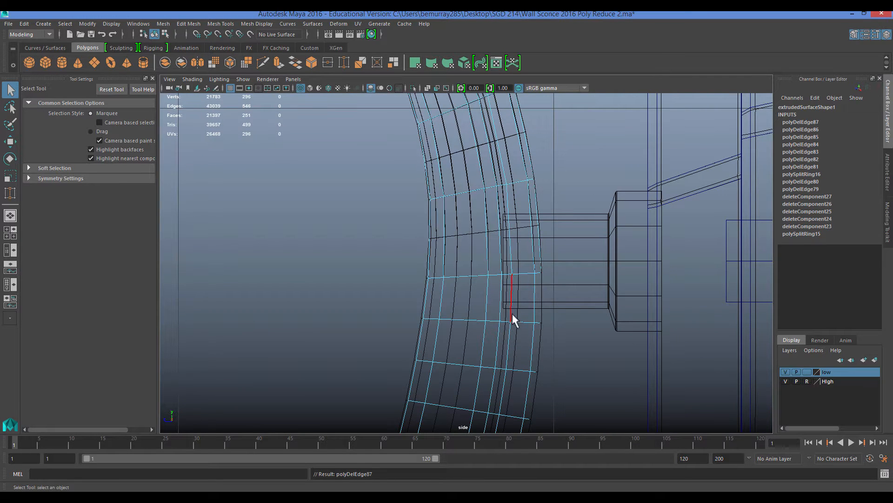
Step: Delete alternate cross-section edge loops along the middle of the arm beside the wall mount and just below it
double_click(518, 320)
key(ctrl+Delete)
alt+middle_drag(469, 301, 482, 161)
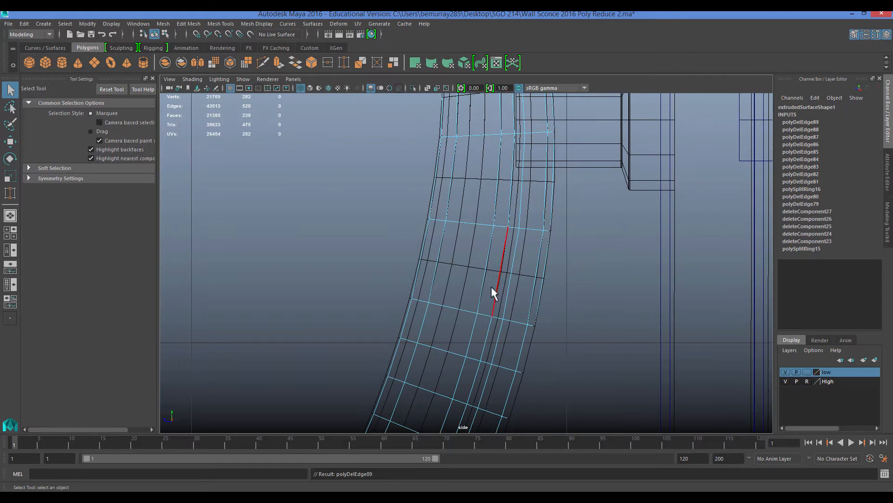
alt+middle_drag(483, 319, 476, 224)
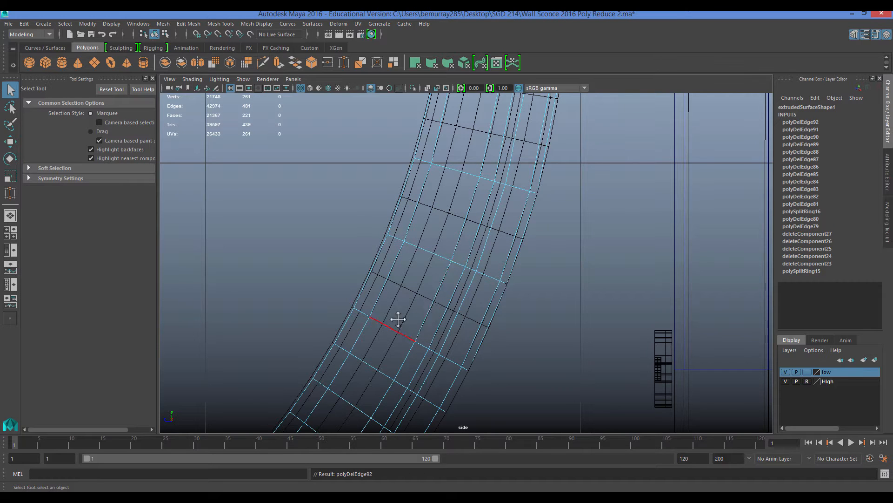
Step: Delete further cross-section edge loops along the arm's lower curve above the small hook
alt+middle_drag(398, 319, 437, 205)
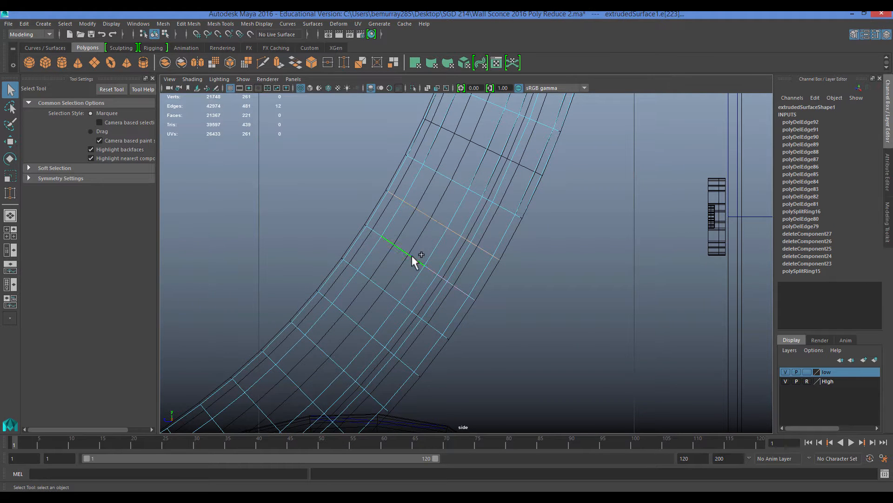
key(ctrl+Delete)
alt+middle_drag(389, 273, 473, 165)
click(448, 215)
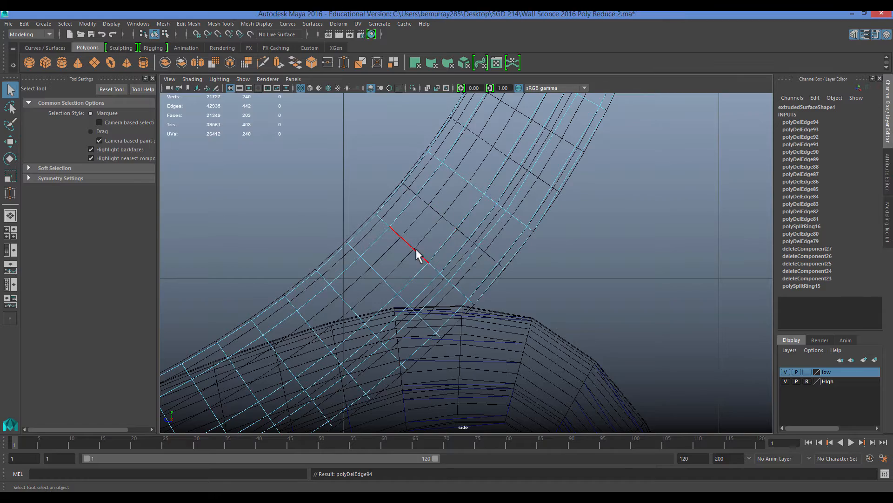
Step: Inspect the thinned arm in the perspective view, along its curve and where it meets the small hook
key(space)
key(space)
key(f)
alt+drag(530, 261, 486, 257)
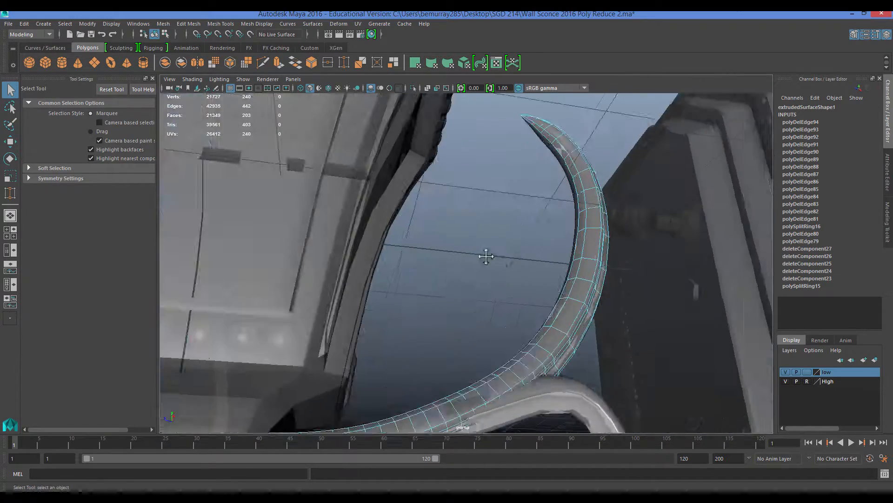
alt+middle_drag(487, 256, 488, 137)
alt+drag(488, 137, 484, 201)
alt+right_drag(484, 202, 604, 255)
click(604, 254)
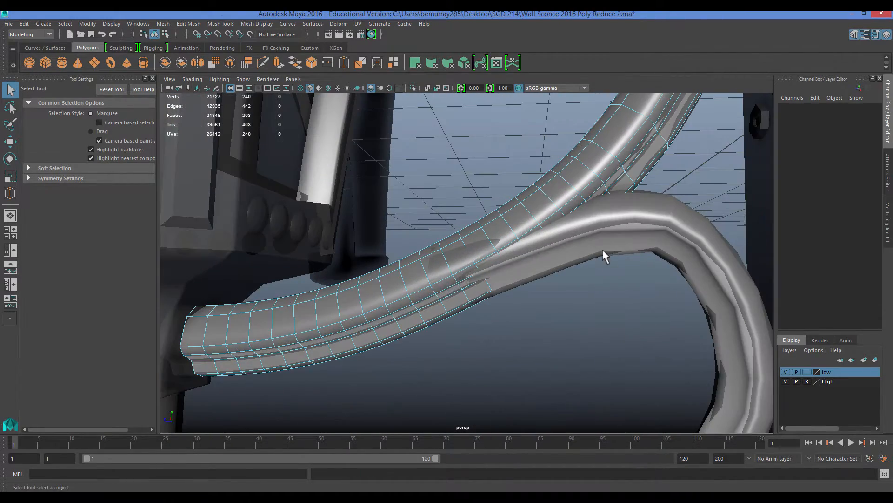
click(610, 189)
click(614, 217)
Step: Delete alternate cross-section edge loops along the arm's lower stretch, from the lantern base up past the hook junction
alt+drag(465, 284, 399, 341)
click(399, 341)
alt+middle_drag(261, 349, 399, 263)
alt+drag(385, 249, 398, 256)
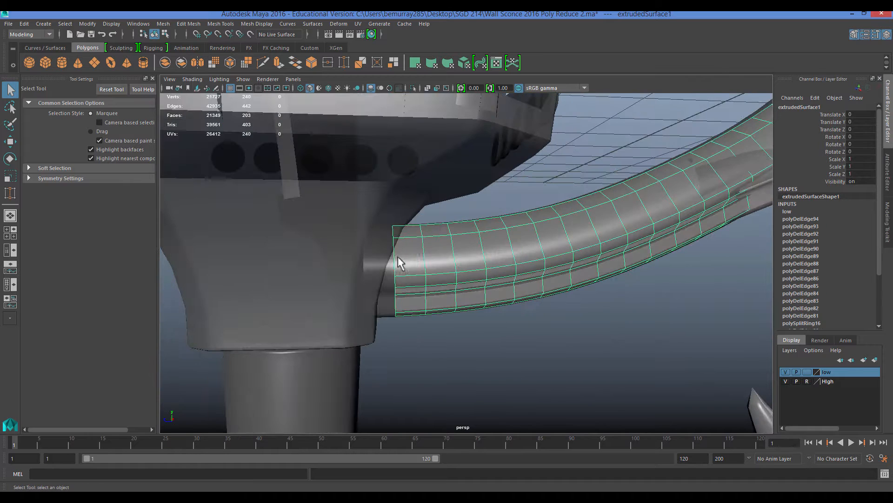
key(F10)
click(425, 251)
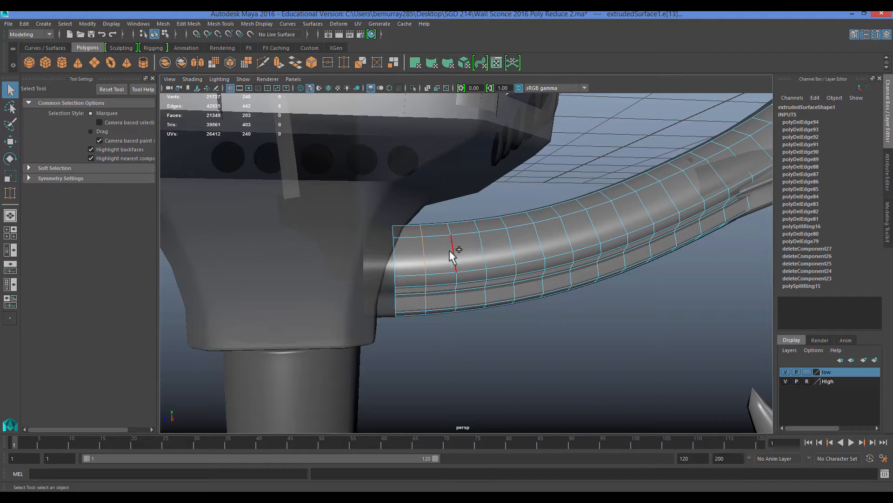
click(425, 259)
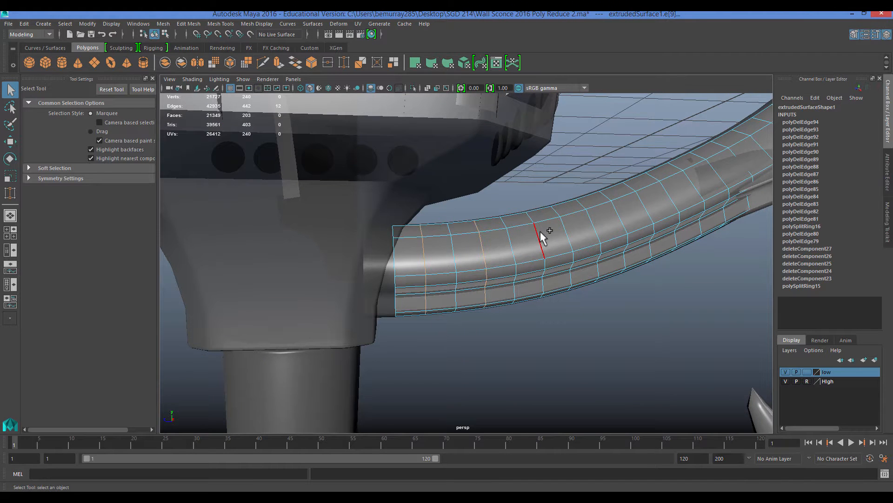
alt+drag(624, 228, 530, 255)
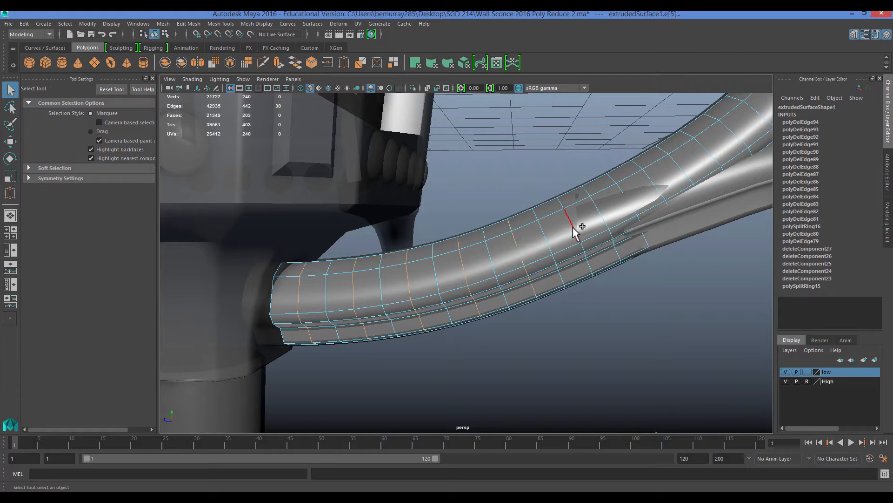
key(Delete)
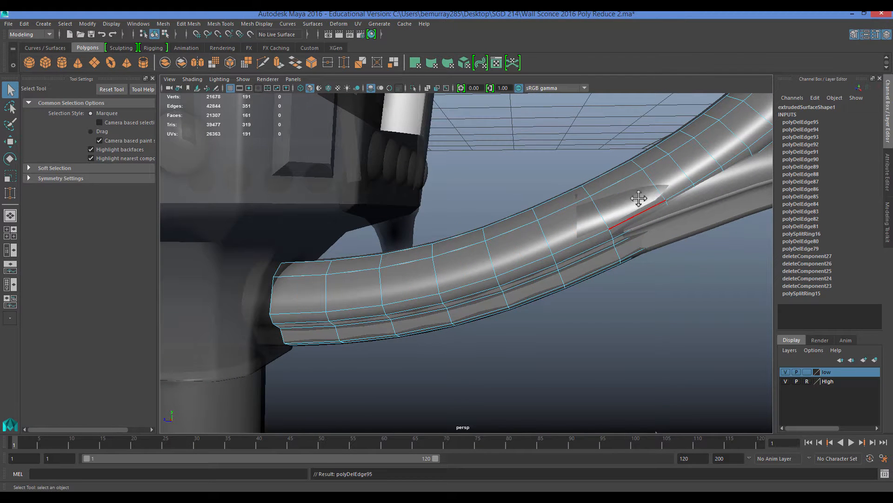
alt+drag(638, 200, 510, 272)
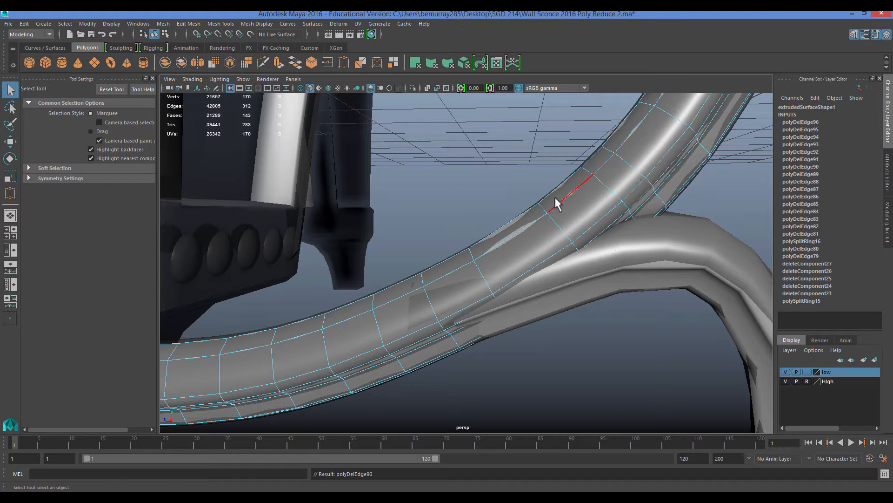
alt+drag(505, 208, 506, 253)
Step: Delete an edge loop on the small hook near where it joins the arm
click(514, 253)
right_drag(514, 246, 521, 222)
click(559, 261)
double_click(513, 270)
key(ctrl+Delete)
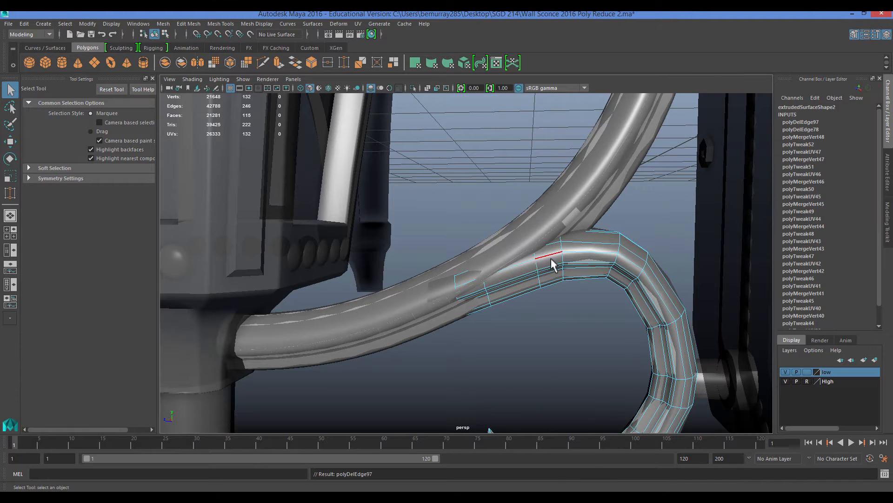
Step: Move the hook's cross-section edge loop beside the arm junction along the Z axis
right_drag(551, 260, 564, 252)
shift+click(526, 264)
alt+middle_drag(571, 274, 516, 265)
scroll(516, 265, up, 4)
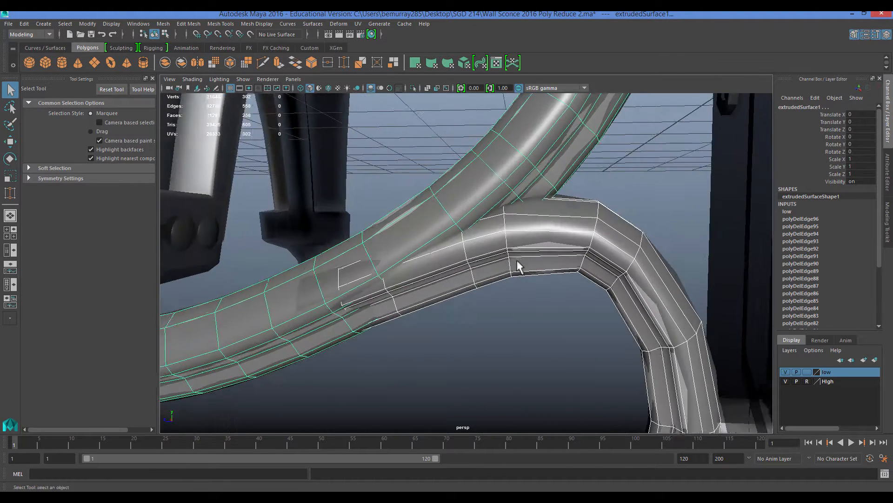
alt+drag(516, 265, 494, 249)
right_drag(494, 251, 496, 235)
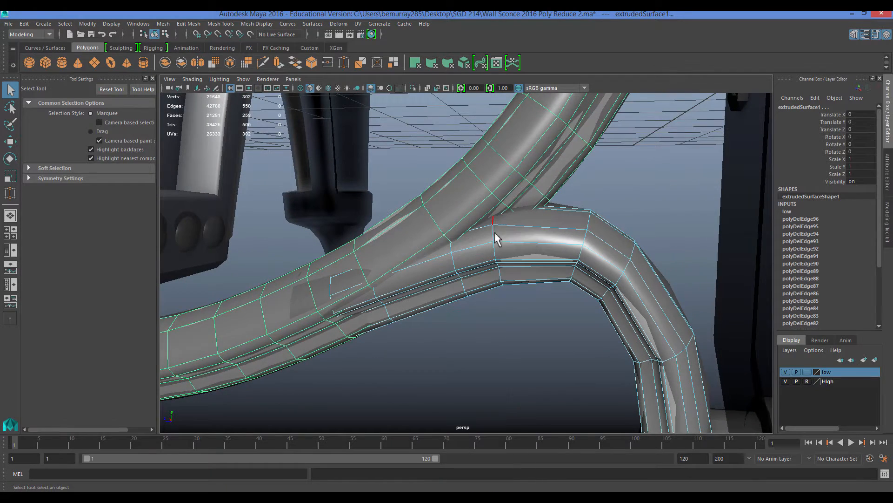
click(495, 232)
key(w)
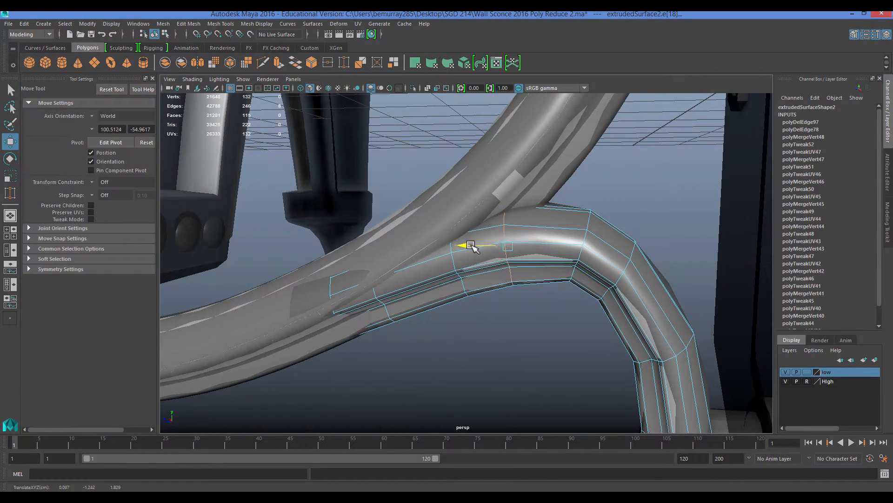
click(520, 296)
Step: Duplicate the arm and hook together and move the copies to 4 along the X axis
scroll(569, 248, up, 2)
alt+drag(580, 234, 559, 239)
click(540, 169)
alt+drag(540, 169, 651, 303)
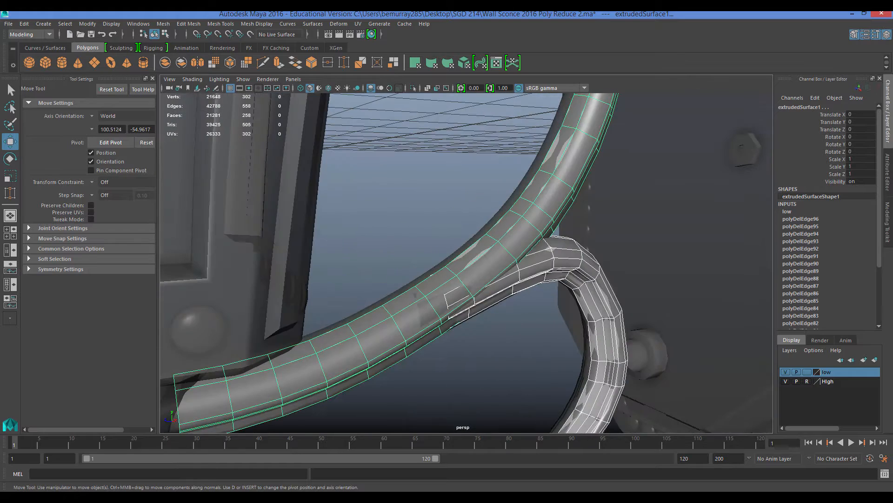
click(568, 372)
scroll(558, 371, down, 3)
click(415, 296)
shift+click(513, 277)
alt+drag(513, 277, 454, 333)
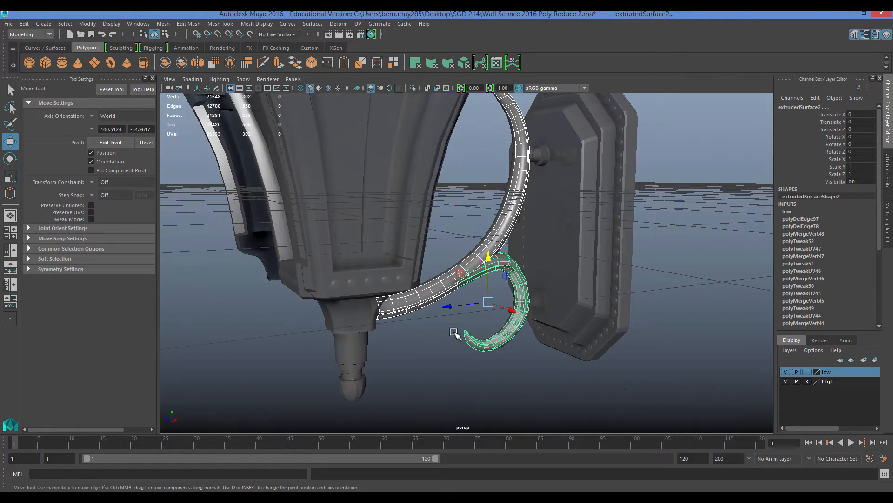
key(ctrl+d)
drag(511, 310, 730, 239)
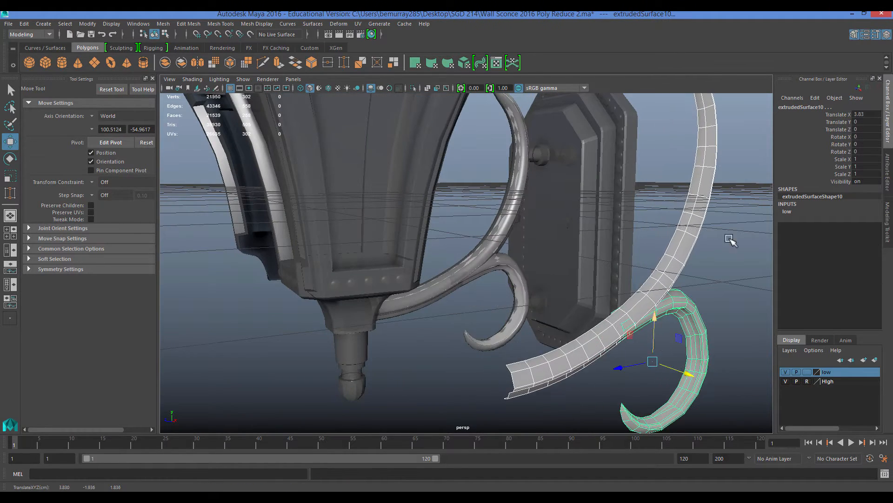
text(4)
key(Return)
Step: Combine the duplicated arm and hook into one mesh
click(518, 303)
alt+drag(516, 317, 559, 251)
click(437, 249)
shift+click(599, 250)
click(163, 24)
click(184, 56)
Step: Delete the hook's end face that sits inside the arm on the back of the combined mesh
alt+drag(442, 140, 455, 155)
right_drag(455, 155, 456, 182)
click(449, 163)
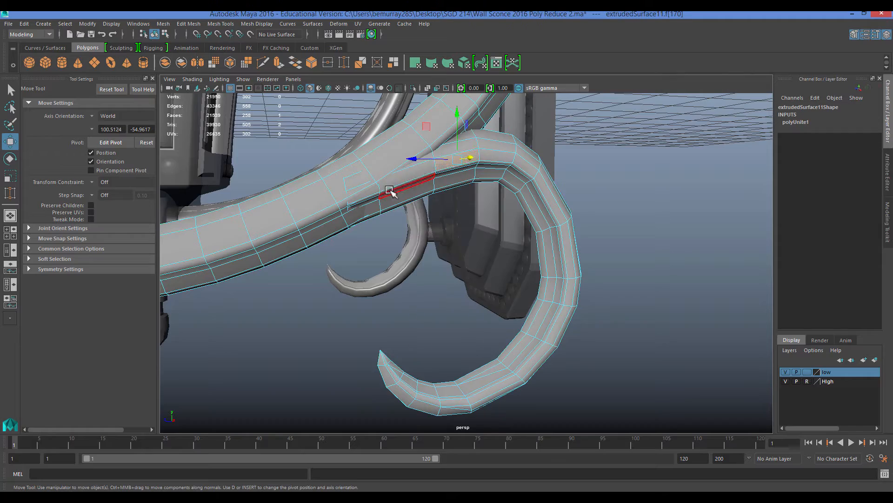
click(391, 191)
key(f)
scroll(364, 273, up, 4)
scroll(493, 266, down, 10)
alt+drag(364, 273, 524, 207)
right_drag(523, 207, 520, 192)
shift+click(536, 223)
shift+click(543, 259)
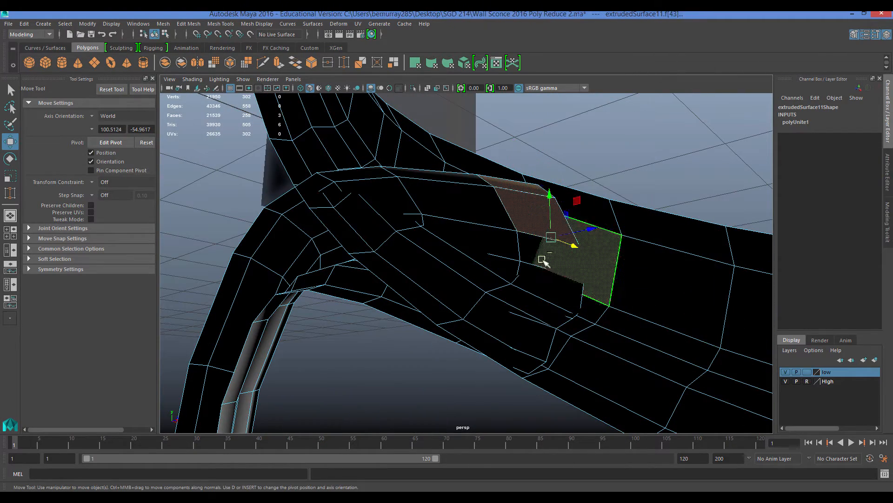
click(515, 199)
click(512, 184)
key(Delete)
Step: Delete the overlapping arm and hook faces one by one along the lower side of the junction
click(533, 278)
key(Delete)
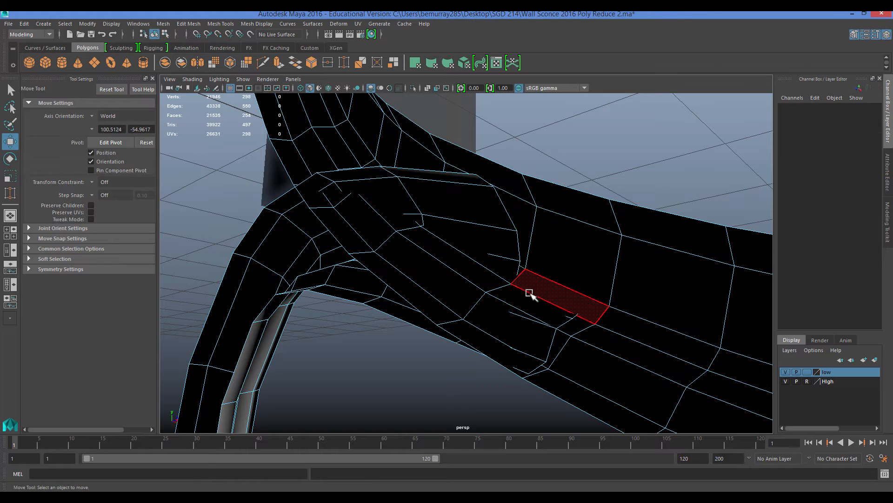
click(529, 293)
key(Delete)
click(515, 319)
key(Delete)
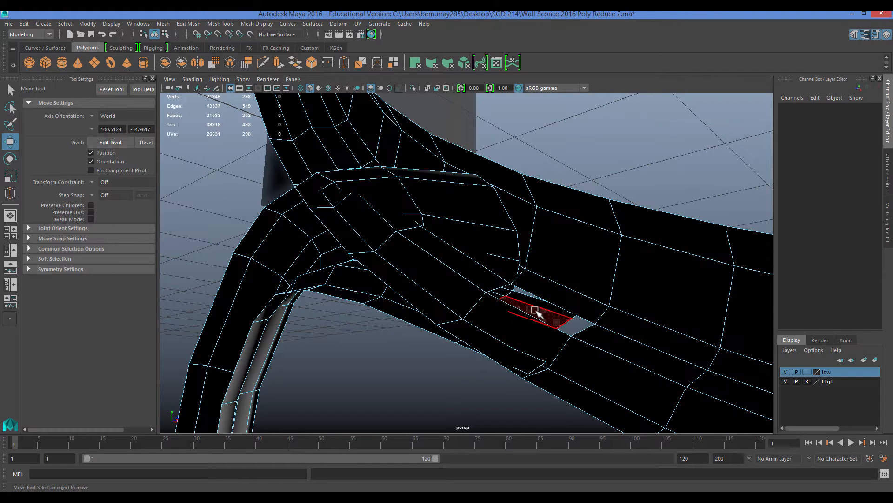
click(484, 335)
key(Delete)
alt+drag(574, 323, 509, 327)
click(338, 305)
key(Delete)
Step: Try deleting the strip of arm faces running behind the hook and the face beside it
alt+drag(439, 249, 459, 239)
click(459, 239)
shift+click(358, 190)
alt+drag(357, 190, 438, 274)
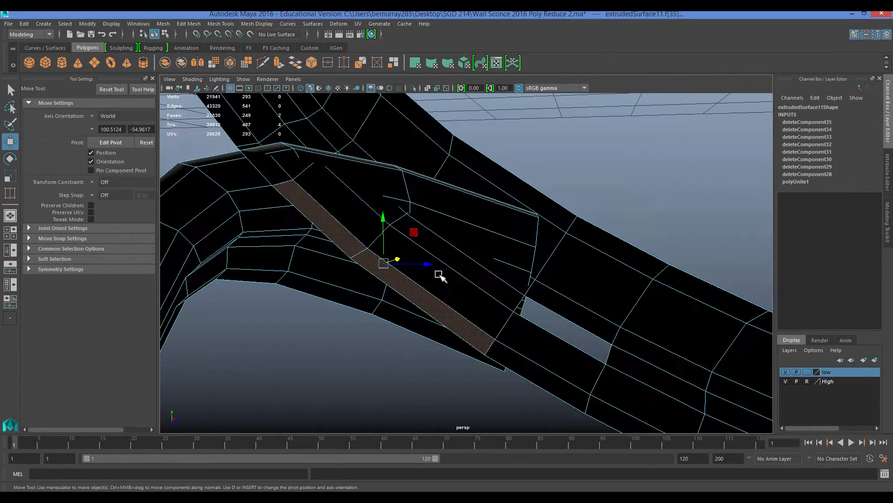
key(Delete)
click(379, 200)
key(Delete)
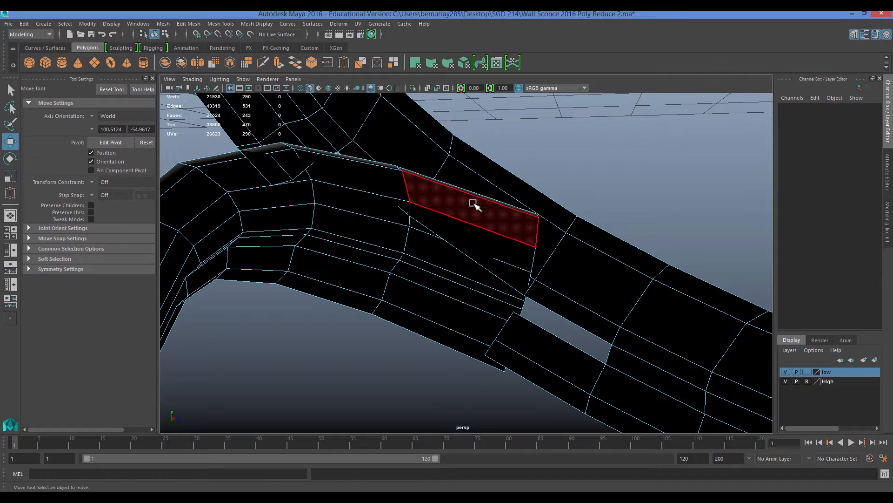
Step: Try deleting the faces along the upper inner side of the junction where hook and arm overlap
click(473, 201)
key(Delete)
click(373, 190)
key(Delete)
alt+drag(380, 195, 363, 163)
click(364, 159)
key(Delete)
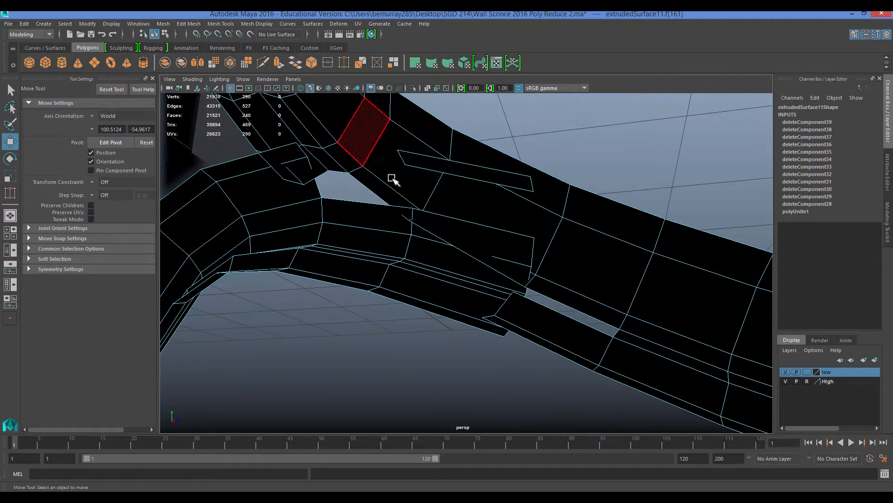
Step: Try deleting the remaining loose overlapping faces between the arm and the hook
click(479, 184)
key(Delete)
click(528, 248)
key(Delete)
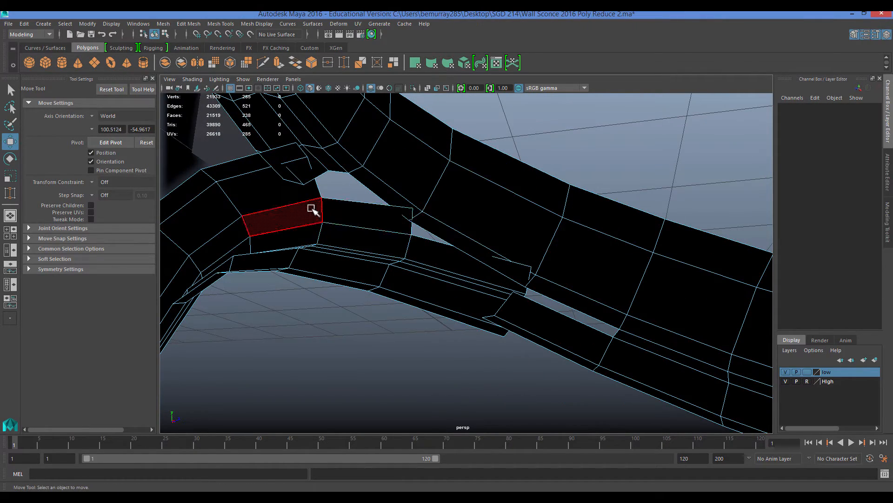
mouse_move(311, 209)
alt+mouse_down()
mouse_move(417, 225)
mouse_move(389, 247)
mouse_move(376, 235)
mouse_move(496, 215)
alt+mouse_up()
click(336, 228)
key(Delete)
click(353, 215)
key(Delete)
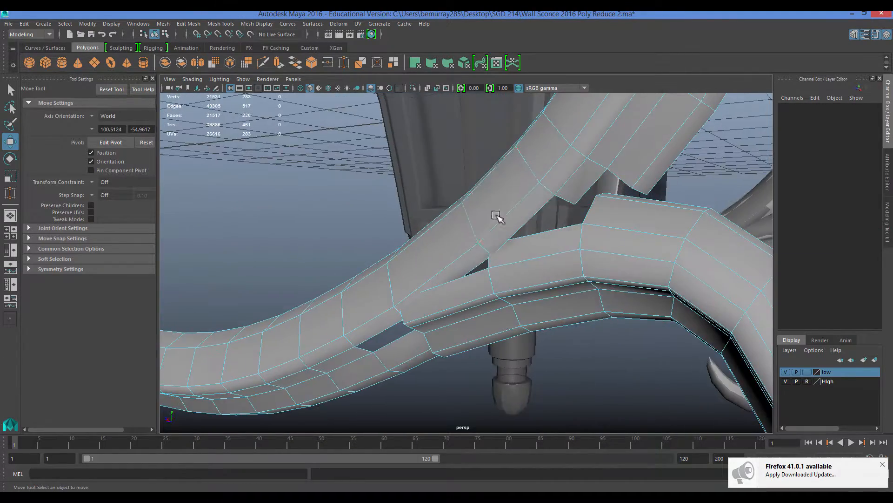
Step: Undo the recent face deletions back to before the strip of arm faces behind the hook was removed
key(ctrl+z)
key(ctrl+z)
key(ctrl+z)
key(ctrl+z)
key(ctrl+z)
key(ctrl+z)
key(ctrl+z)
key(ctrl+z)
key(ctrl+z)
key(ctrl+z)
key(ctrl+z)
key(ctrl+z)
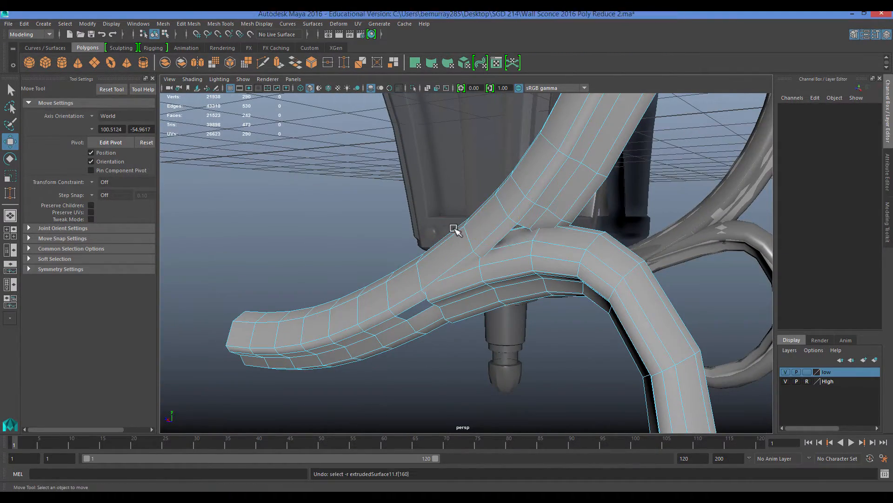
key(ctrl+z)
key(ctrl+z)
Step: Append a polygon between the opposite edges of the hole in the arm beside the hook's end
click(442, 317)
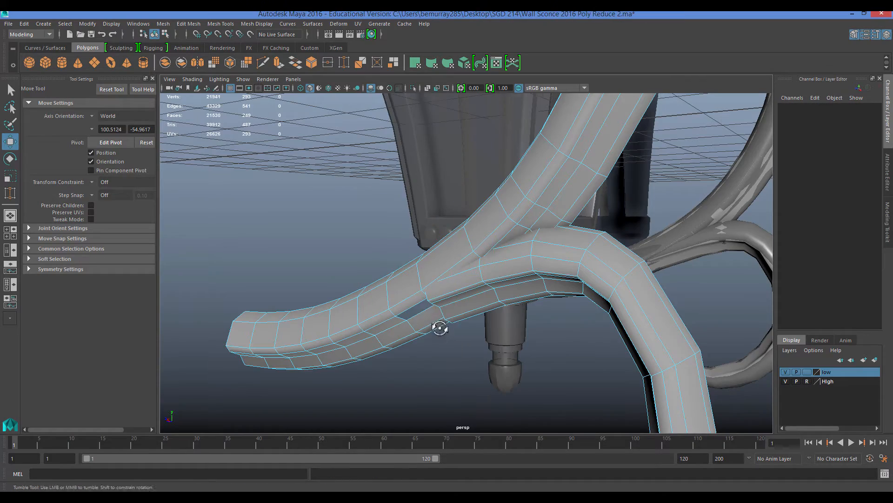
alt+drag(439, 325, 651, 260)
scroll(503, 279, up, 4)
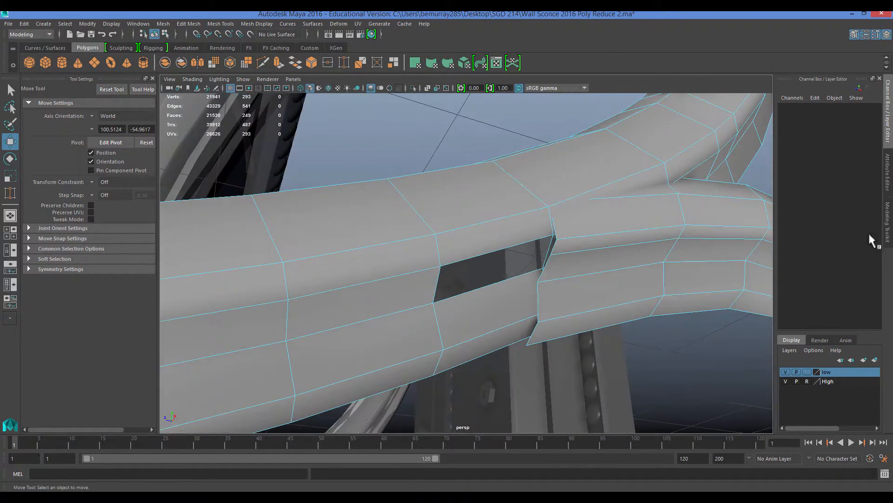
click(888, 221)
click(220, 24)
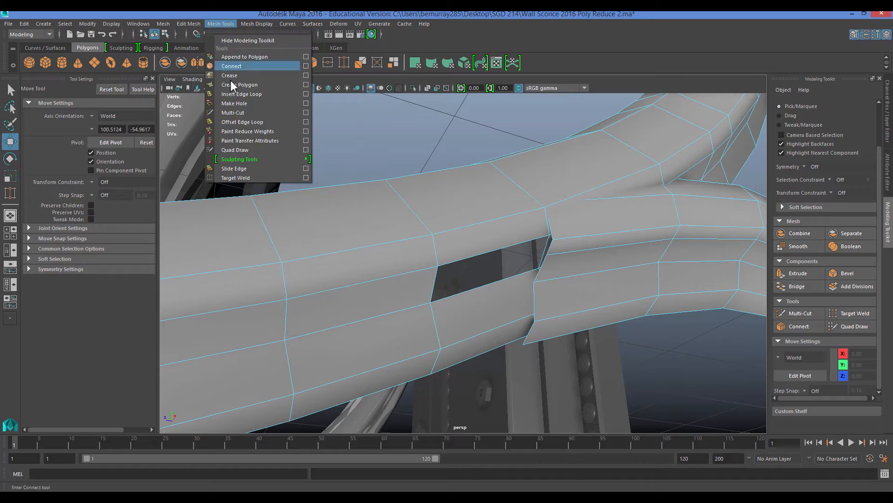
click(235, 77)
click(459, 261)
click(487, 285)
key(Return)
Step: Move the loose vertices beside the filled hole onto the neighbouring vertices where the arm meets the hook
alt+drag(487, 285, 423, 299)
scroll(477, 295, up, 3)
key(q)
key(w)
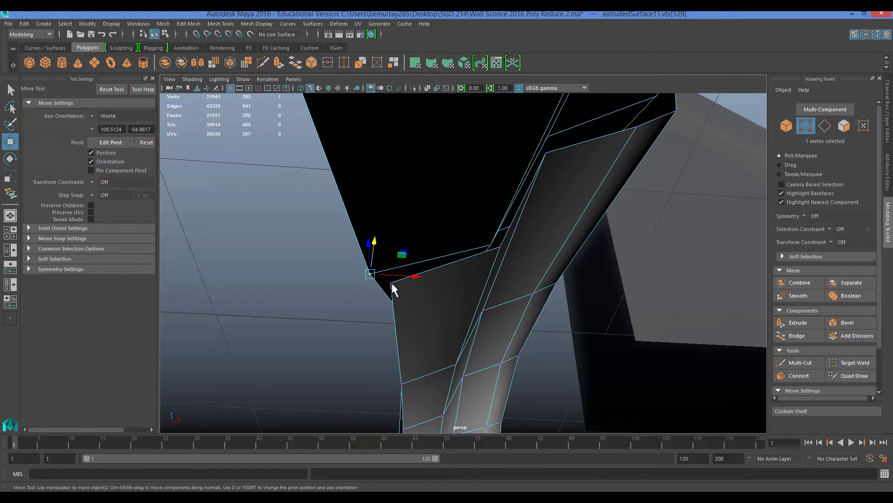
alt+drag(367, 326, 471, 304)
click(424, 331)
click(426, 334)
click(547, 199)
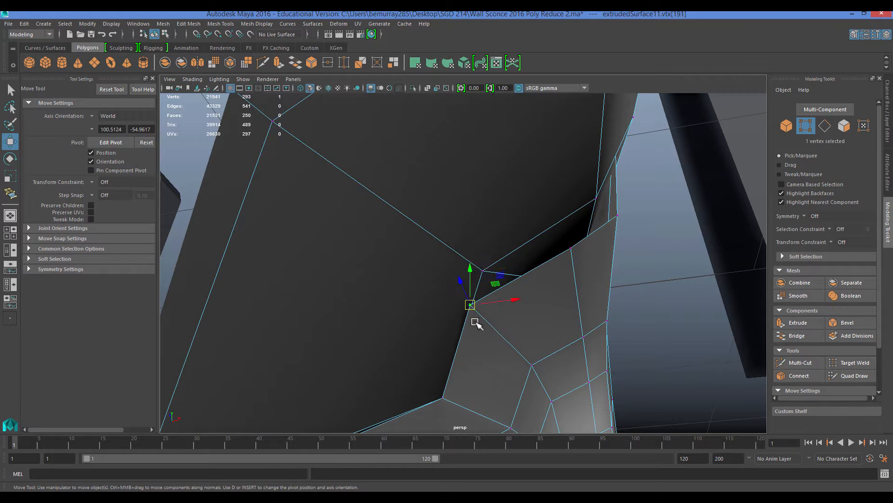
key(q)
key(w)
drag(472, 308, 483, 272)
Step: Snap further vertices on the inner side of the junction onto the adjoining arm and hook vertices
alt+drag(558, 288, 422, 222)
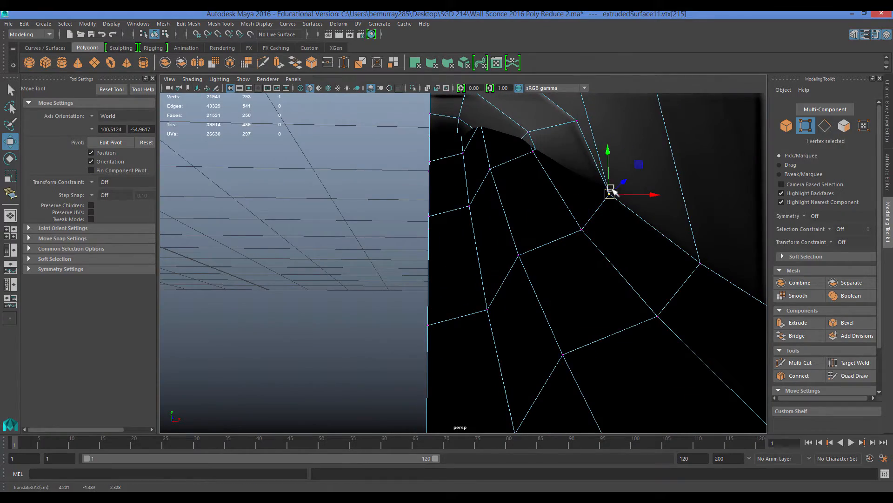
alt+drag(612, 189, 625, 172)
alt+middle_drag(625, 172, 605, 109)
middle_drag(547, 264, 553, 199)
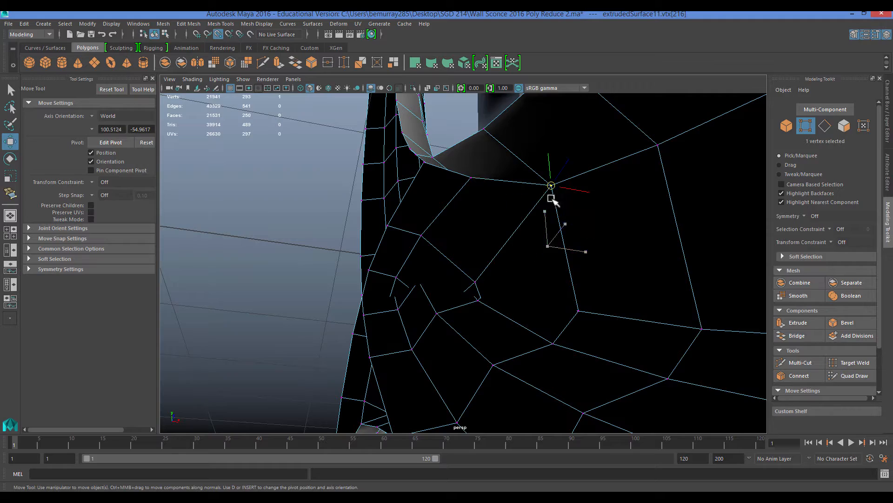
click(470, 179)
alt+drag(471, 180, 459, 243)
Step: Delete the leftover overlapping faces at the arm and hook junction
right_drag(443, 243, 428, 256)
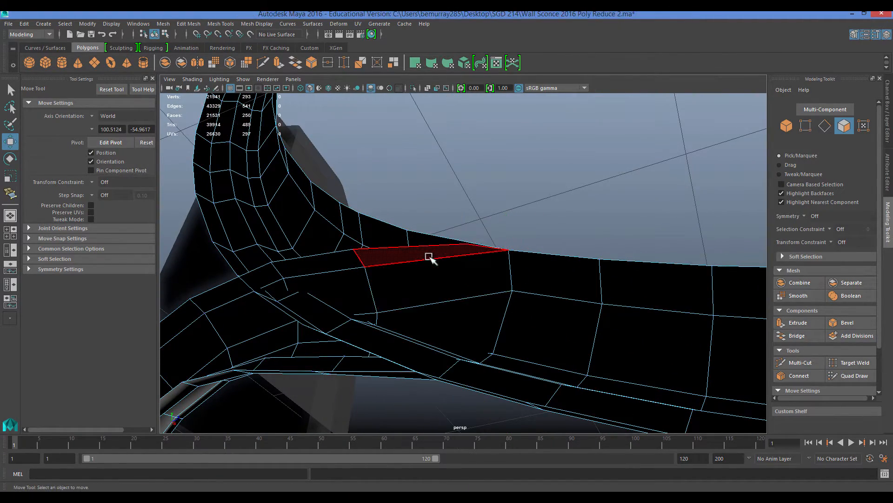
mouse_move(447, 313)
alt+mouse_down()
mouse_move(347, 337)
mouse_move(385, 317)
mouse_move(459, 209)
mouse_move(593, 232)
mouse_move(601, 221)
alt+mouse_up()
click(458, 210)
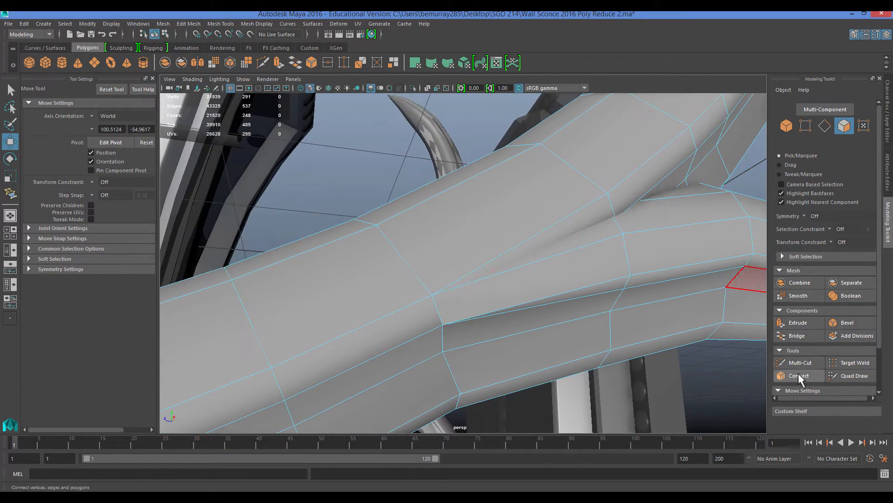
Step: Try to cut a new edge across the hook face beside its junction with the arm
click(800, 362)
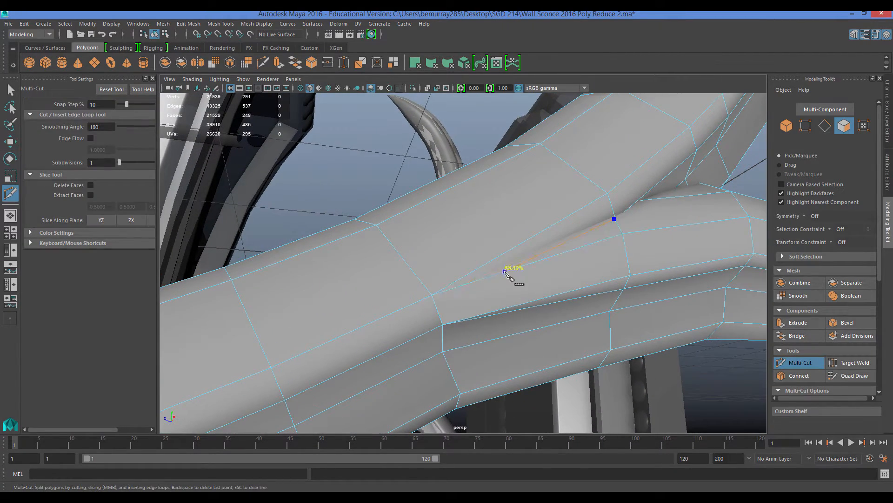
key(q)
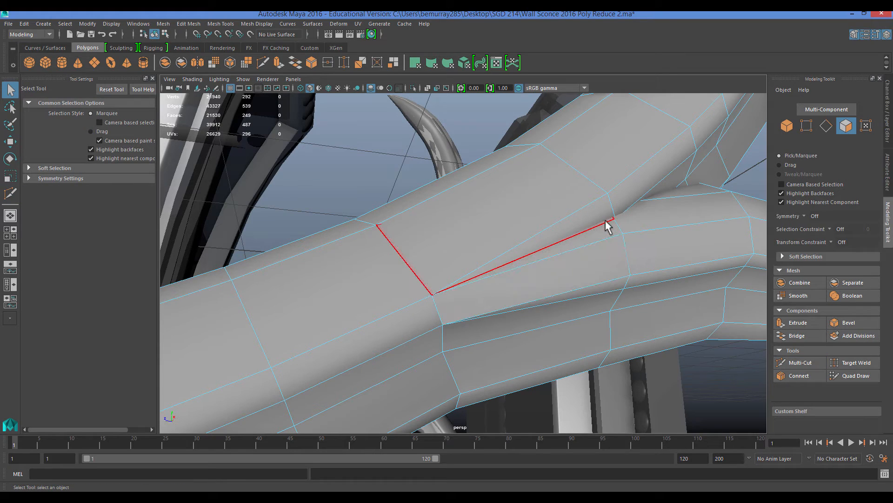
alt+drag(597, 254, 658, 218)
alt+drag(614, 215, 559, 250)
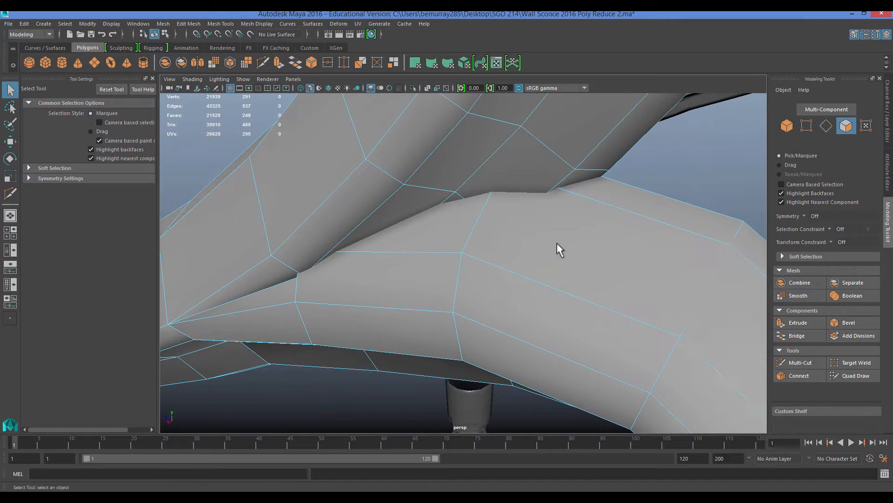
Step: Cut new edges with Multi-Cut across the hook's upper faces, following the line where they meet the arm
click(791, 363)
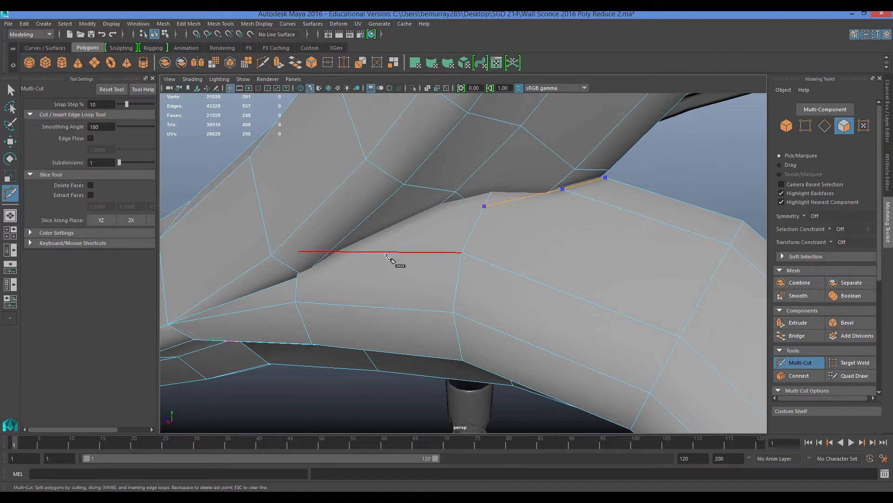
alt+drag(342, 260, 378, 303)
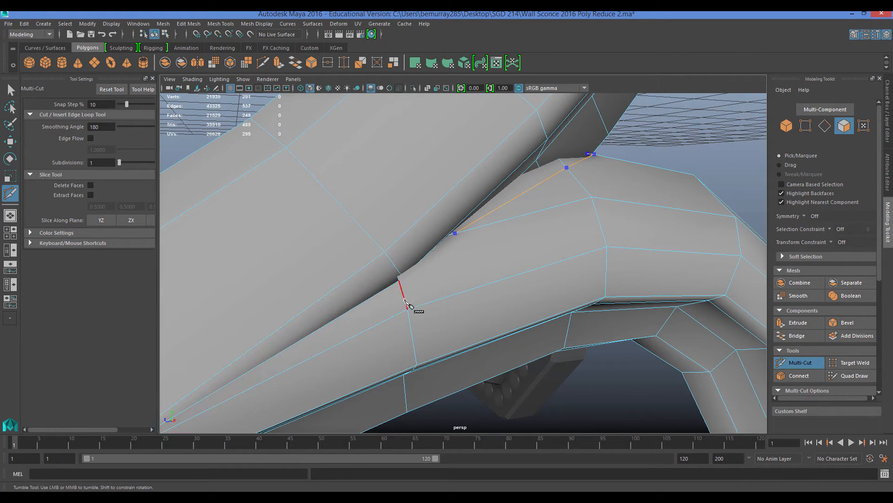
right_click(521, 258)
alt+drag(521, 259, 456, 265)
click(456, 266)
alt+right_drag(501, 261, 518, 249)
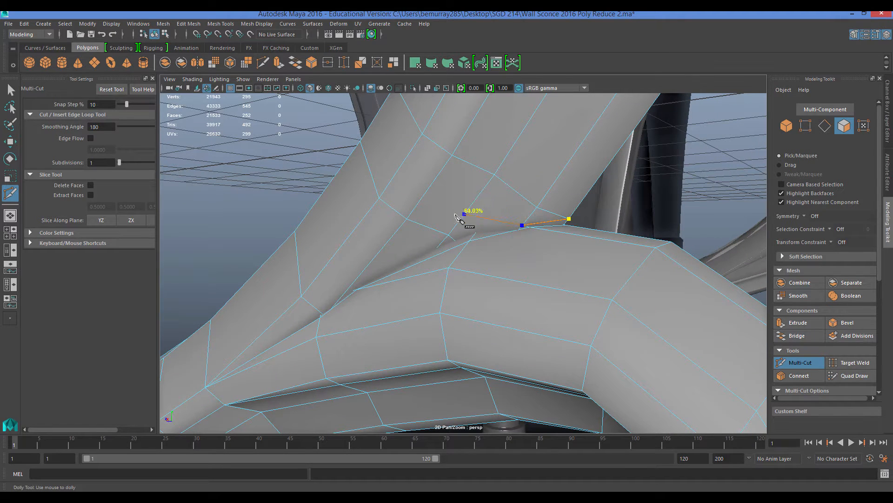
alt+drag(442, 237, 408, 252)
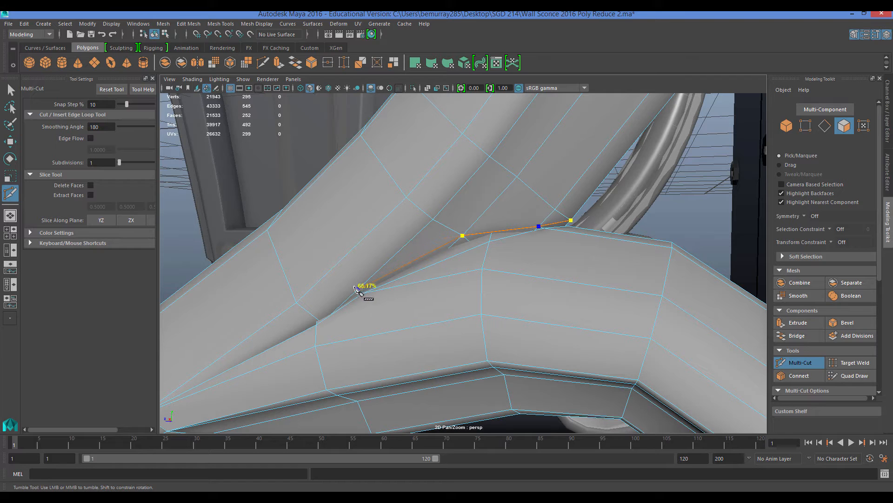
key(q)
Step: Delete the cut-off sliver faces along the line where the hook meets the arm
alt+right_drag(397, 300, 399, 259)
click(453, 215)
key(Delete)
alt+drag(623, 208, 660, 188)
alt+drag(629, 231, 679, 217)
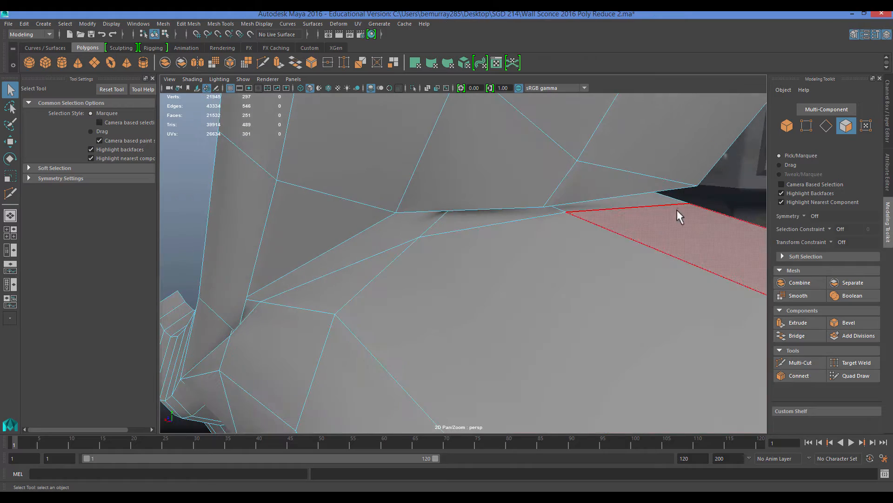
mouse_move(380, 262)
alt+mouse_down()
mouse_move(399, 301)
mouse_move(446, 300)
mouse_move(475, 287)
mouse_move(544, 288)
mouse_move(461, 203)
alt+mouse_up()
click(449, 259)
key(Delete)
scroll(463, 298, up, 3)
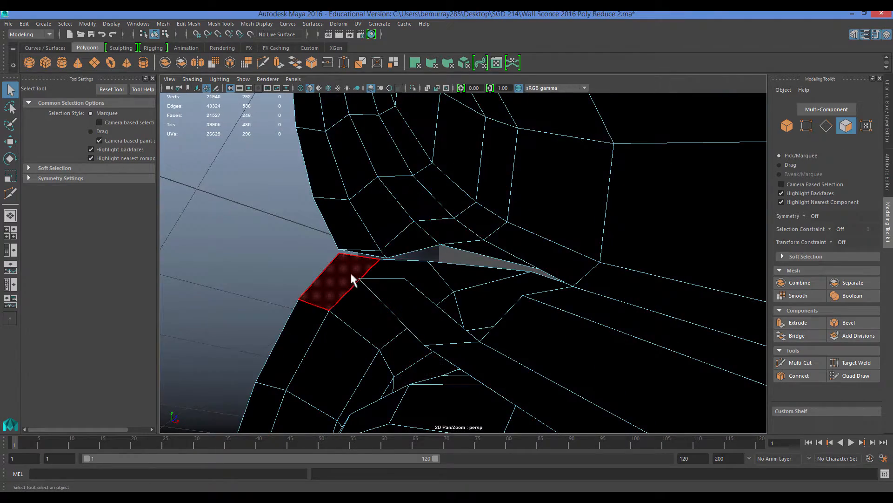
Step: Delete the remaining hidden faces inside the arm and hook junction, working from the mesh's inner side
alt+drag(350, 271, 401, 256)
click(422, 326)
key(Delete)
scroll(403, 207, up, 3)
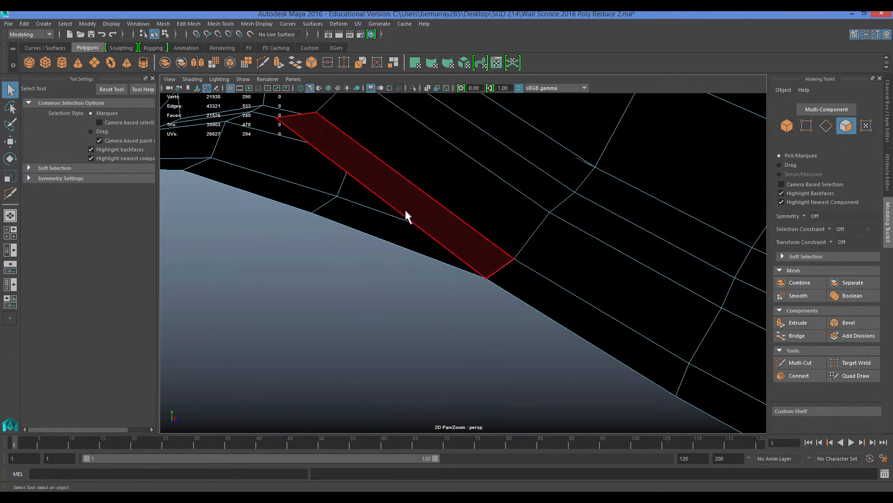
click(405, 211)
key(Delete)
click(431, 193)
key(Delete)
click(490, 166)
key(Delete)
Step: Snap the loose hook vertices at the lower end of the opened gap onto the matching arm vertices
alt+drag(490, 167, 414, 216)
scroll(397, 257, up, 3)
right_drag(415, 216, 359, 211)
mouse_move(366, 230)
alt+mouse_down()
mouse_move(387, 240)
mouse_move(383, 253)
mouse_move(512, 269)
mouse_move(436, 325)
alt+mouse_up()
click(383, 253)
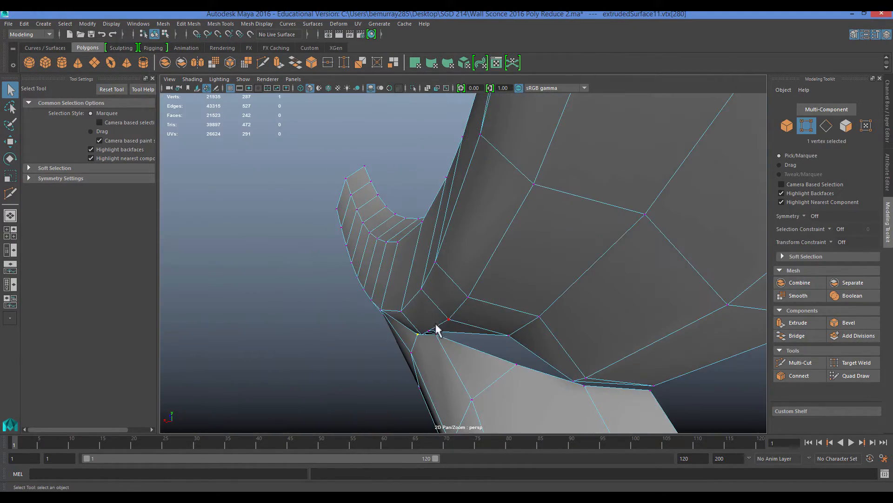
key(f)
alt+right_drag(385, 288, 442, 284)
alt+drag(386, 298, 479, 256)
key(w)
key(v)
alt+middle_drag(550, 223, 539, 230)
click(538, 273)
key(v)
drag(539, 273, 517, 267)
scroll(544, 300, down, 3)
alt+drag(575, 299, 518, 268)
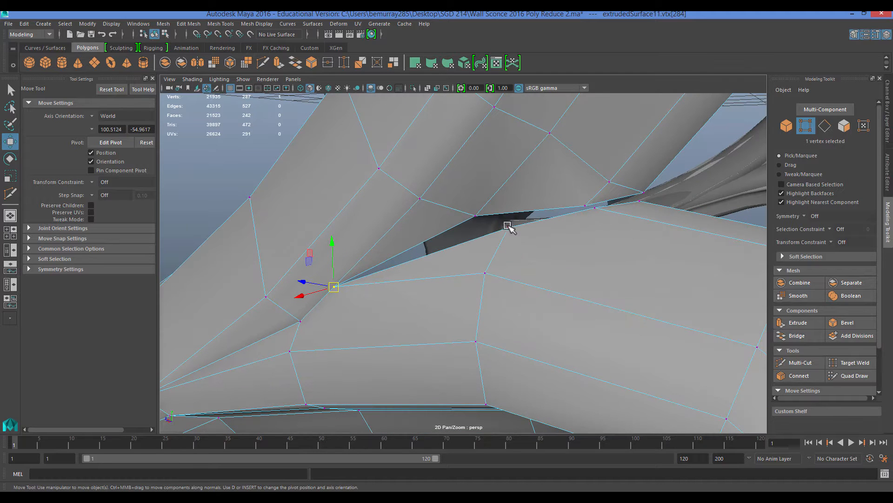
Step: Snap the hook's remaining upper edge vertices along the gap onto the matching arm vertices
key(v)
drag(508, 231, 478, 218)
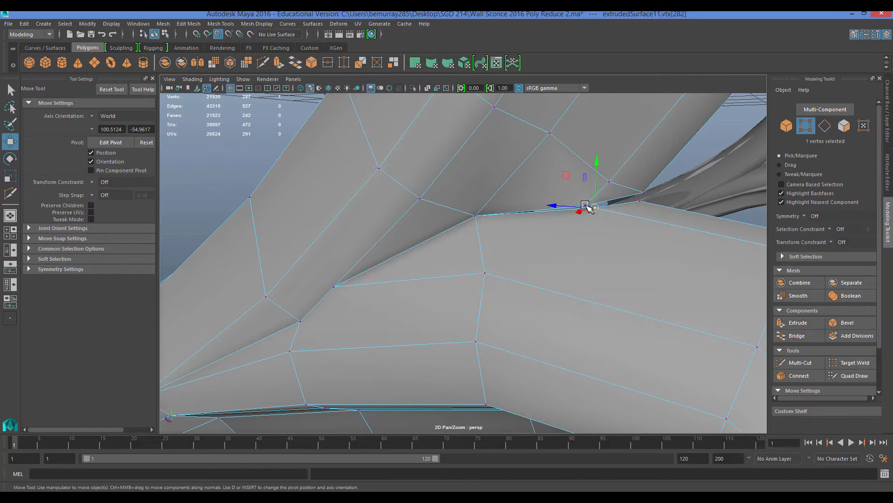
scroll(607, 204, up, 3)
key(f)
scroll(592, 214, up, 4)
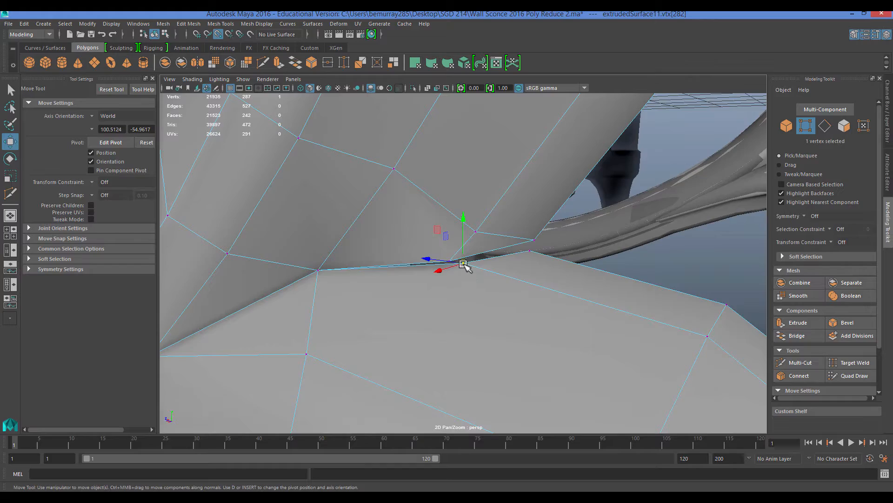
drag(465, 264, 449, 260)
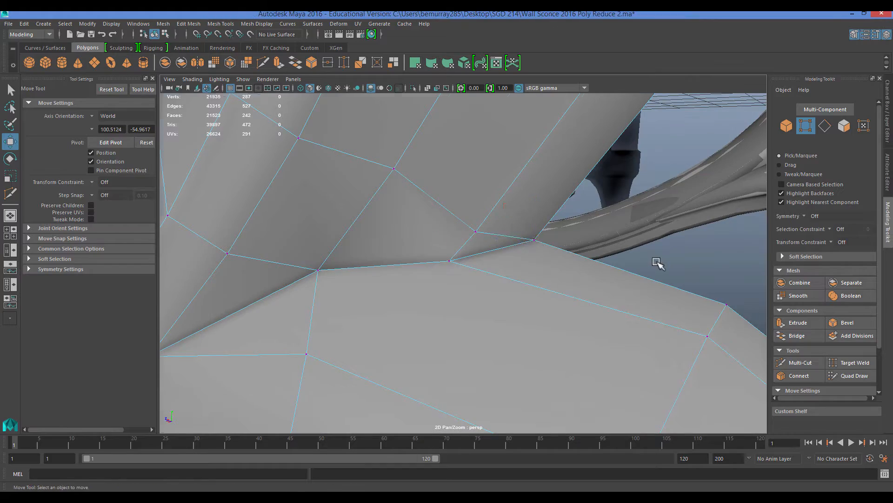
Step: Delete the narrow leftover face between the arm and the hook at the tip of the junction
alt+drag(656, 262, 485, 305)
right_drag(487, 244, 492, 272)
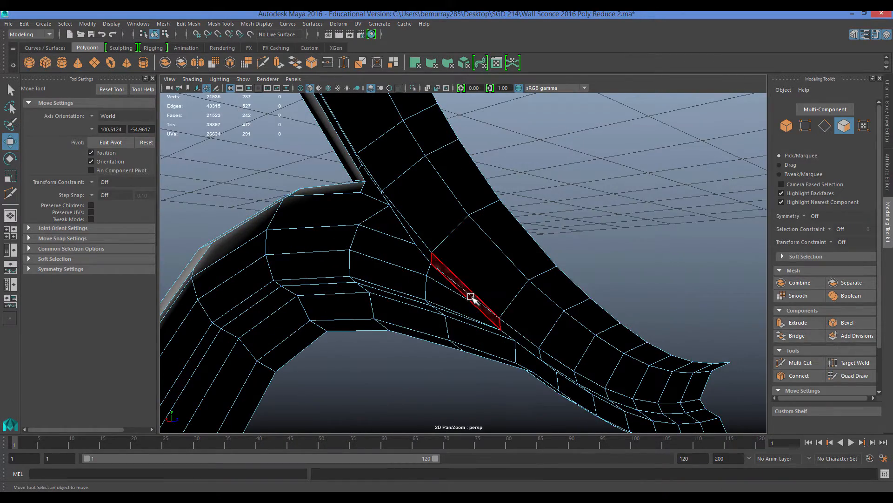
alt+drag(351, 317, 419, 333)
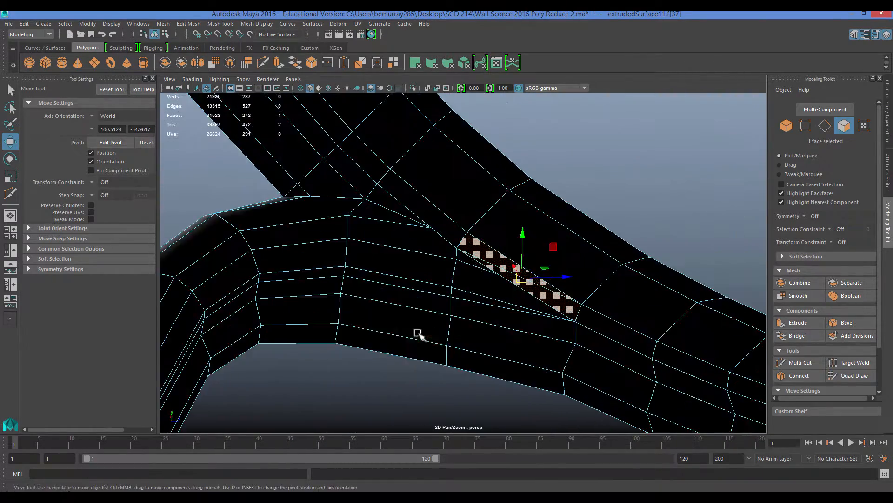
key(Delete)
mouse_move(459, 265)
alt+mouse_down()
mouse_move(619, 261)
mouse_move(375, 355)
alt+mouse_up()
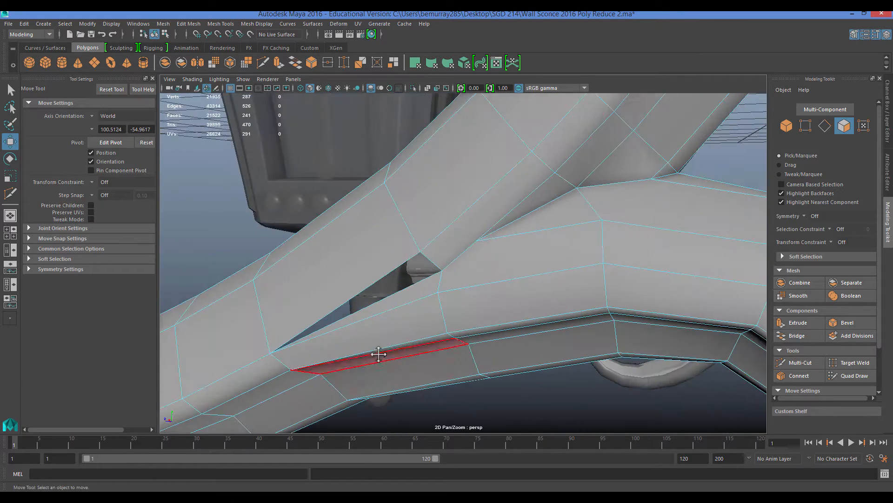
Step: Turn on the border edge display for the combined arm and hook mesh
mouse_move(321, 242)
right_down()
mouse_move(294, 333)
mouse_move(276, 242)
right_up()
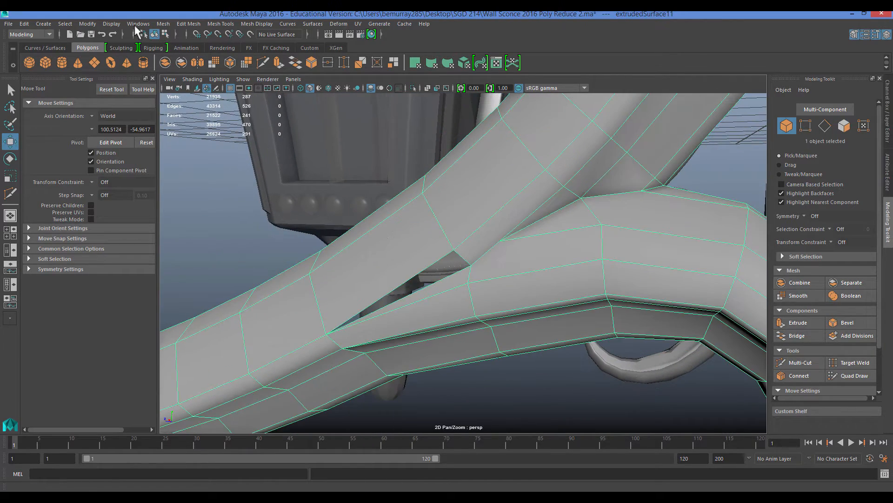
click(111, 24)
click(231, 246)
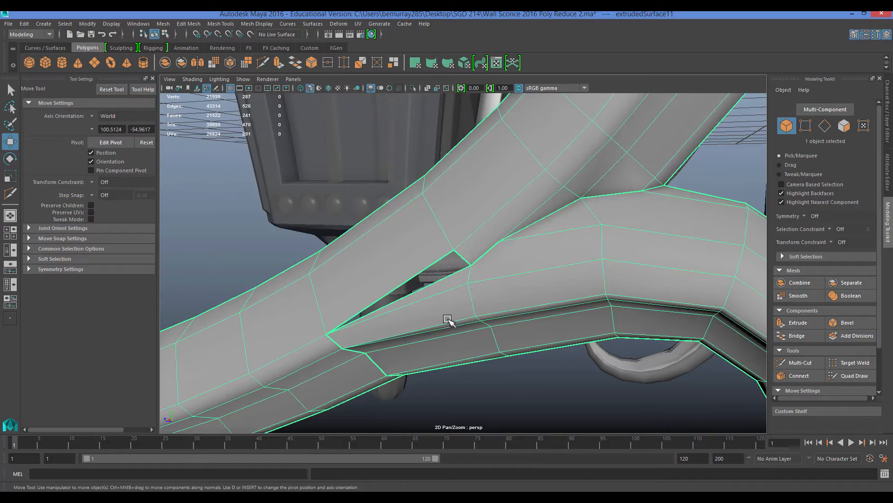
Step: Merge the overlapping vertices along the seam between arm and hook with a distance threshold of 0.01
alt+drag(397, 320, 373, 242)
right_drag(372, 242, 321, 247)
drag(320, 254, 384, 307)
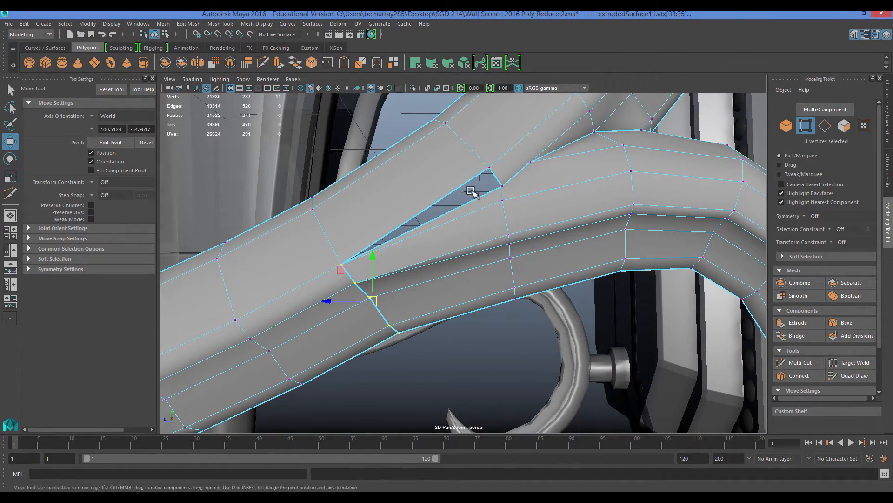
key(g)
alt+drag(448, 158, 467, 131)
drag(468, 131, 634, 206)
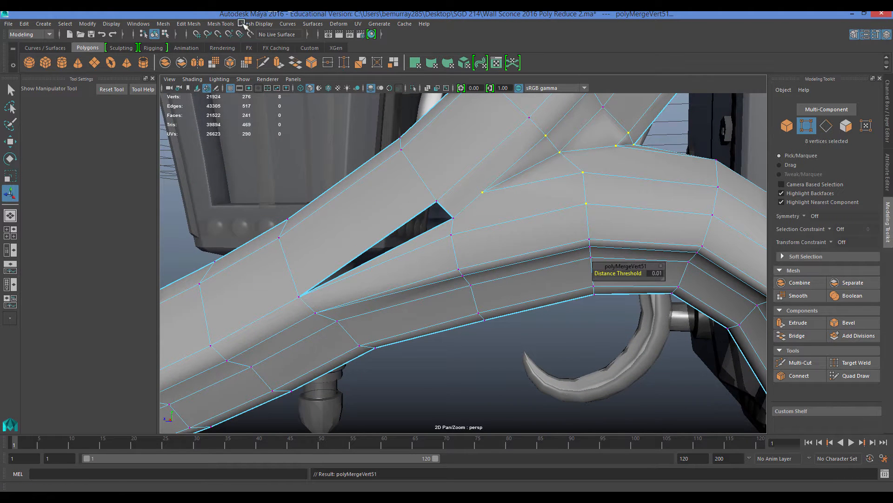
Step: Append a polygon across the long triangular hole between the arm and the hook
click(221, 24)
click(230, 62)
click(422, 234)
key(Return)
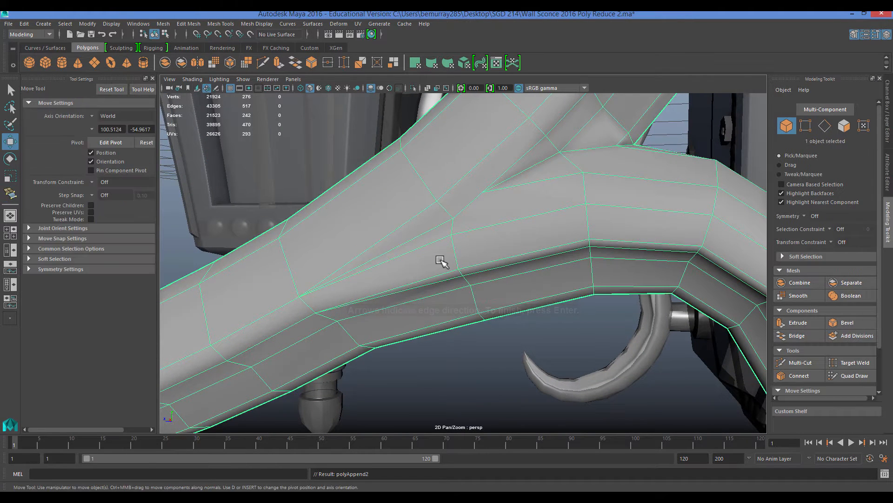
Step: Set the combined arm and hook mesh's Translate X to -4
key(q)
click(888, 104)
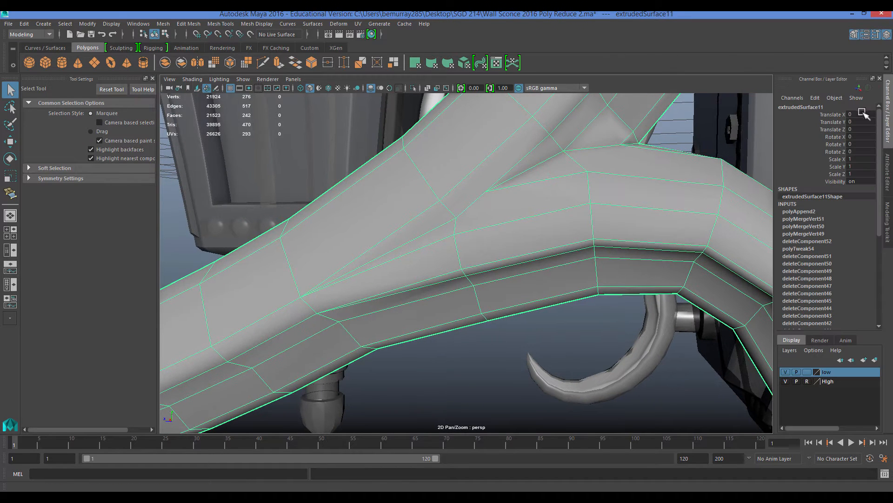
text(-4)
key(Return)
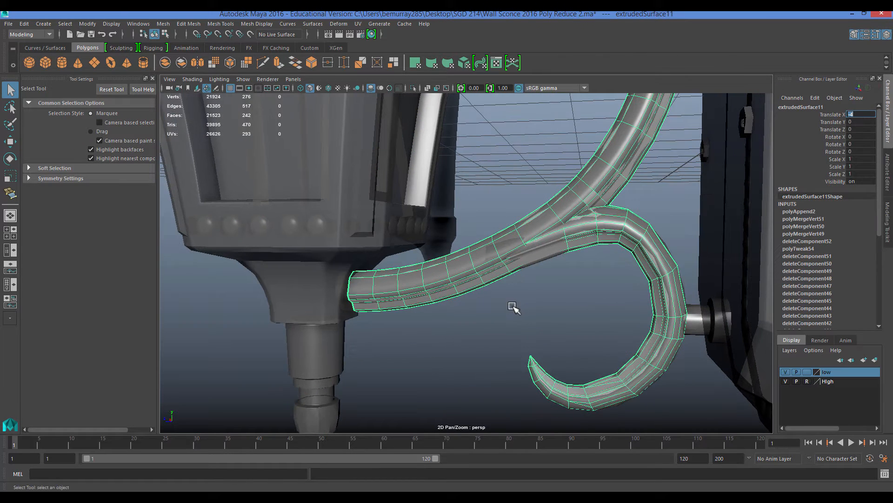
Step: Move the joined arm mesh aside along X and delete the old low-poly arm and hook pieces from the sconce
alt+drag(499, 313, 502, 318)
key(f)
scroll(468, 297, up, 5)
alt+middle_drag(469, 298, 475, 261)
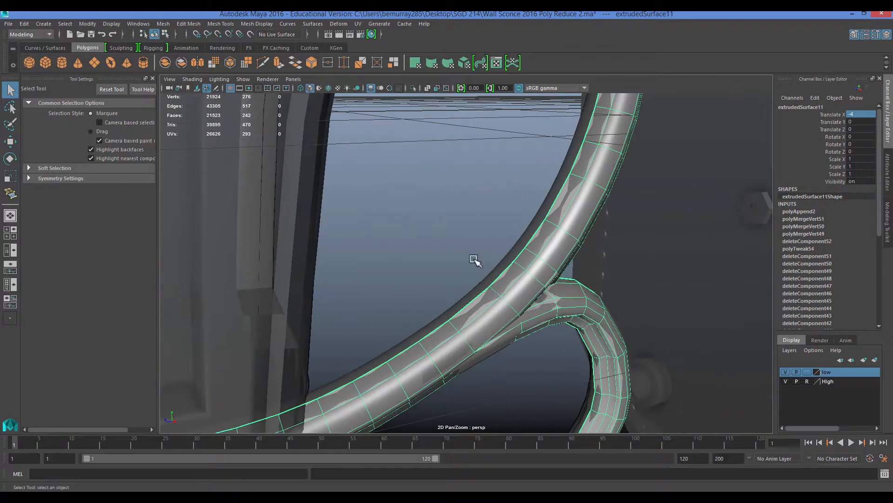
alt+drag(475, 261, 504, 292)
scroll(504, 291, down, 2)
key(w)
drag(511, 129, 577, 152)
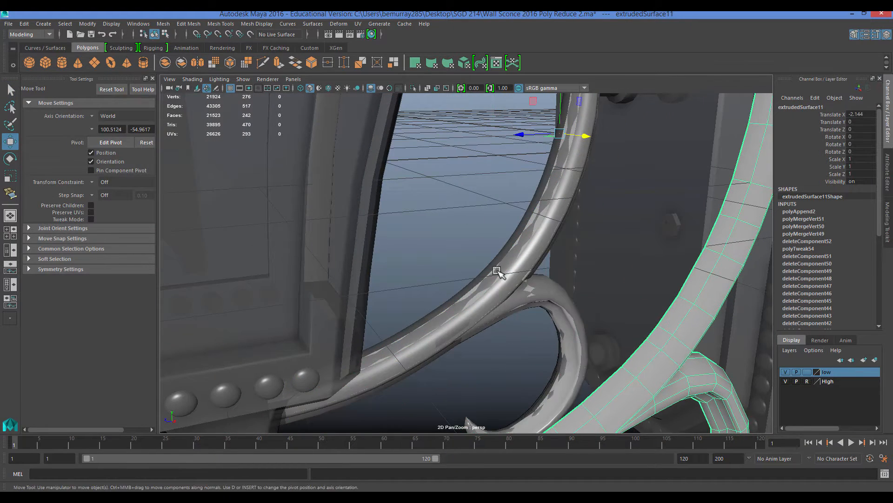
click(499, 272)
shift+click(520, 311)
key(Delete)
Step: Return the joined arm mesh to Translate X -4 and inspect its fit over the high-poly arm
click(649, 363)
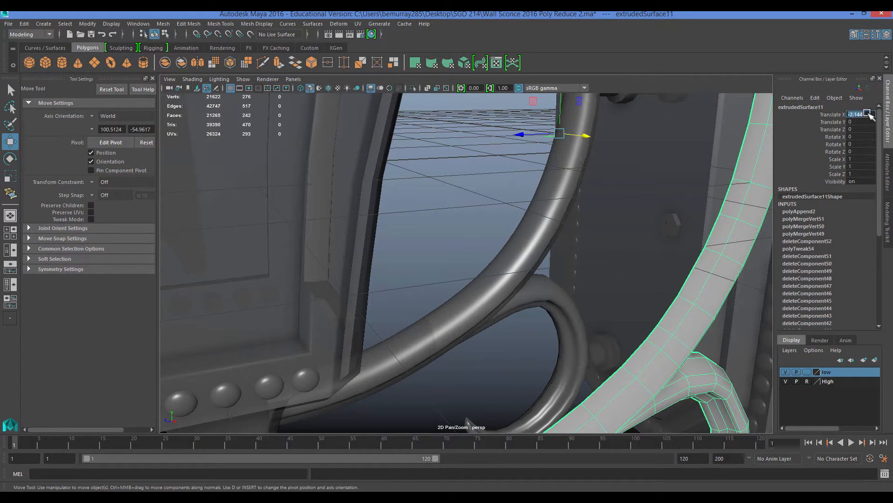
key(Return)
click(365, 261)
scroll(448, 274, up, 4)
alt+drag(449, 273, 440, 291)
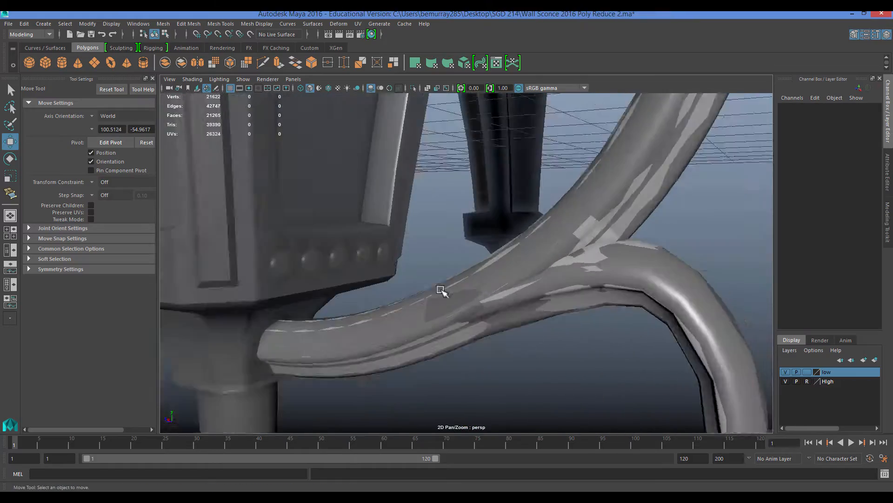
scroll(441, 291, up, 2)
click(528, 271)
alt+drag(528, 270, 549, 266)
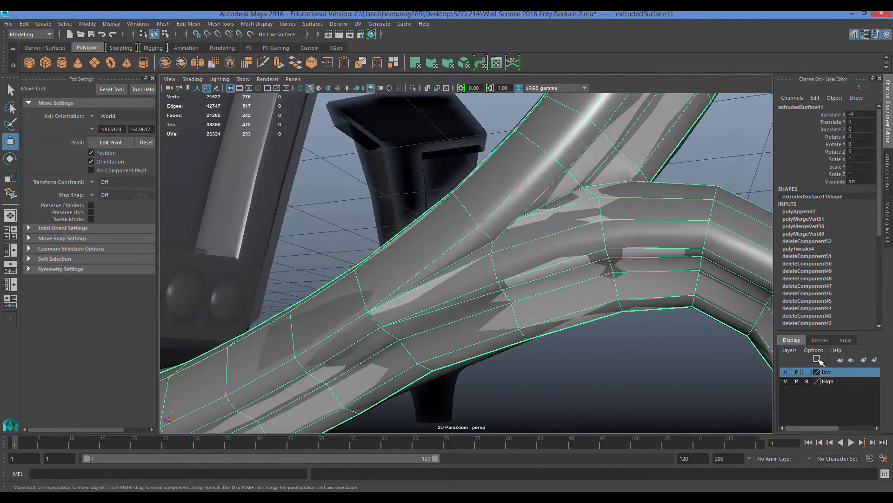
Step: Try to weld the extra vertex on the arm and hook seam to its neighbour with Target Weld
click(888, 176)
click(888, 221)
click(851, 362)
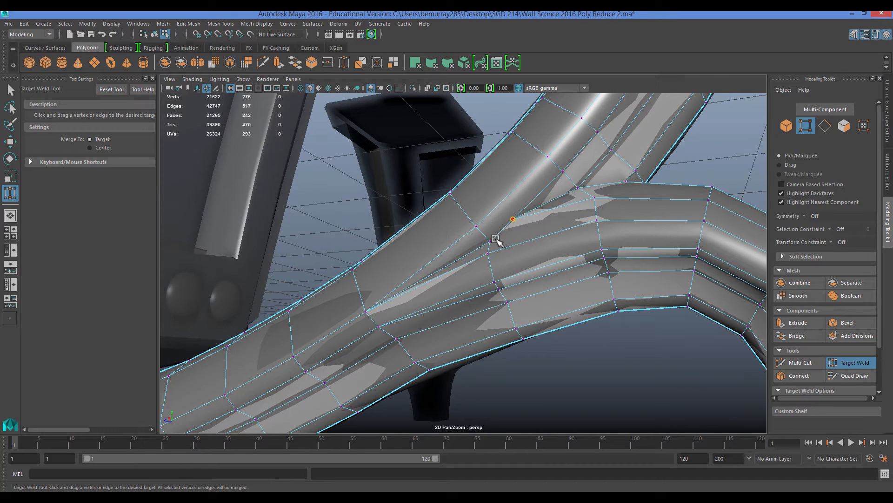
drag(526, 211, 526, 212)
scroll(525, 212, up, 4)
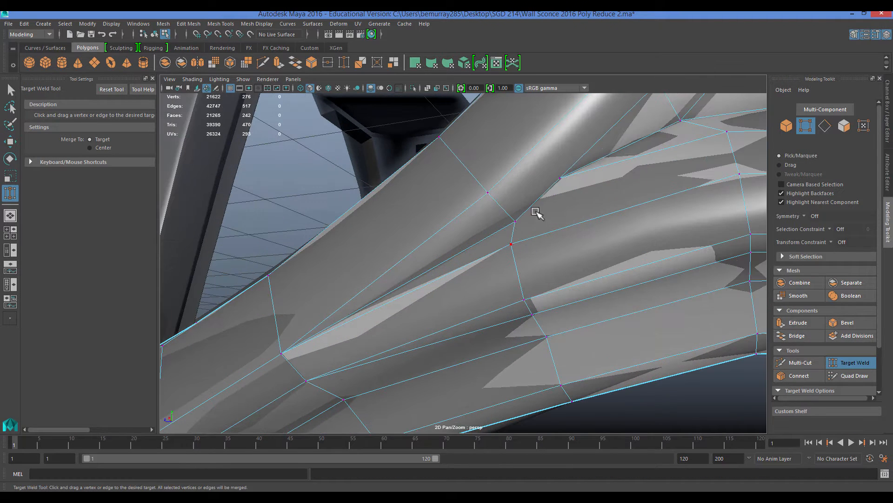
scroll(515, 224, up, 3)
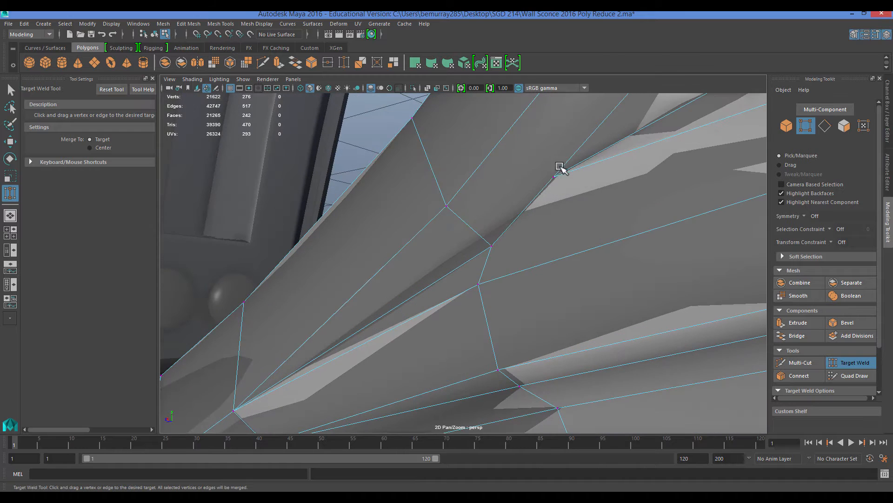
Step: Move the extra seam vertex onto the neighbouring vertex at the corner where the hook leaves the arm
key(q)
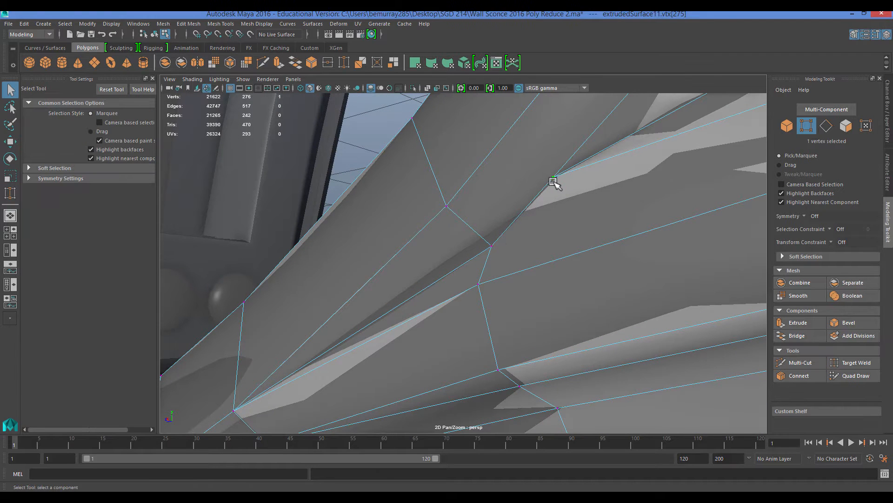
key(w)
drag(553, 179, 494, 249)
key(q)
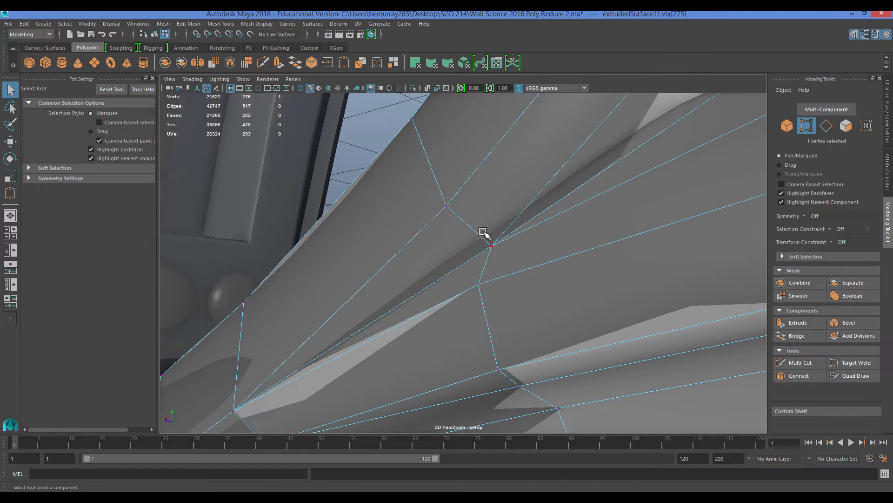
Step: Merge the extra vertex on the arm and hook seam with its neighbour and return to object selection
click(375, 142)
scroll(467, 209, down, 4)
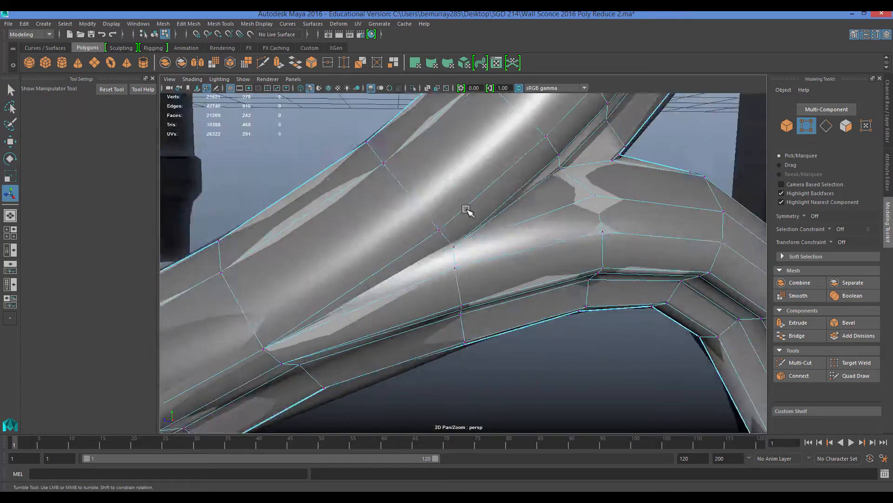
alt+drag(466, 209, 439, 219)
scroll(488, 253, down, 5)
right_drag(511, 189, 542, 161)
click(570, 189)
scroll(484, 268, down, 4)
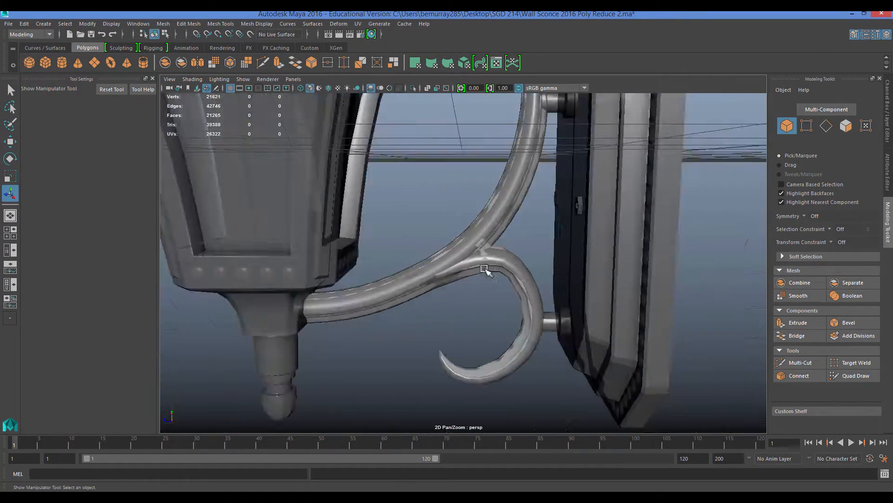
Step: Hide the High layer and select the joined low-poly arm mesh at its junction with the hook
alt+drag(484, 268, 508, 278)
click(886, 139)
click(786, 381)
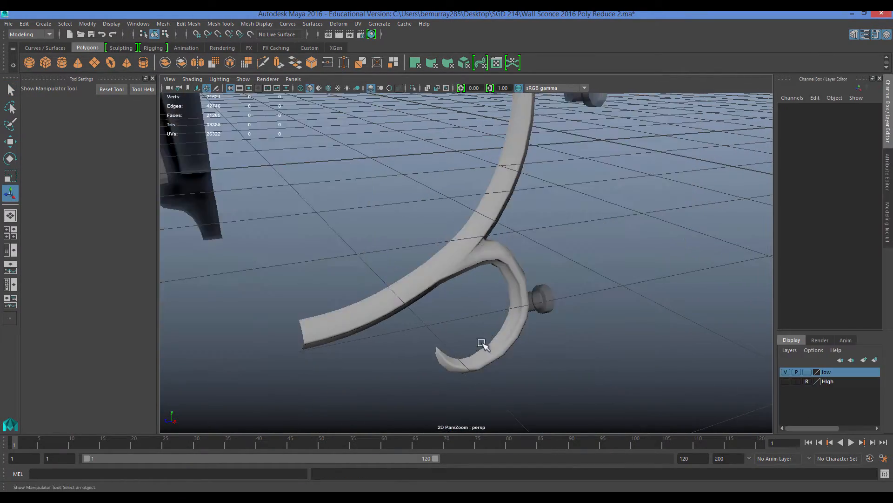
alt+drag(483, 345, 411, 326)
scroll(505, 281, up, 4)
click(504, 281)
alt+drag(504, 281, 480, 263)
scroll(519, 269, up, 5)
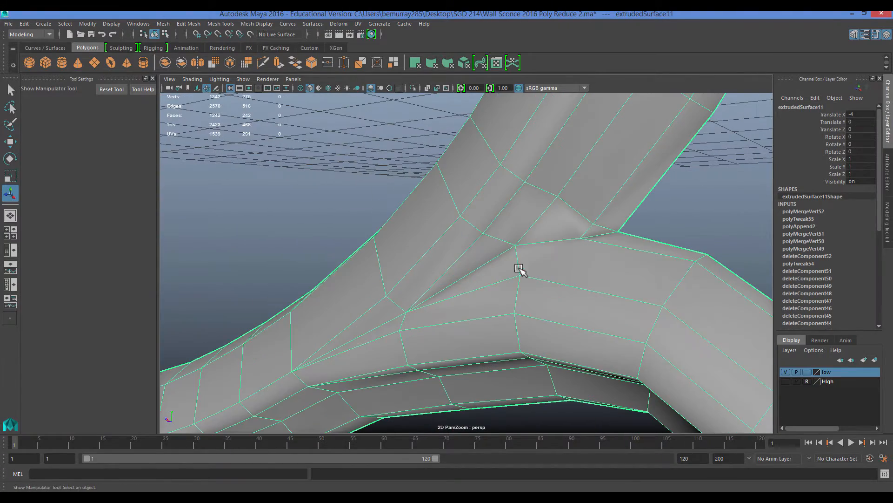
Step: Weld the extra vertices where the hook meets the arm using Target Weld and return to object selection
click(887, 226)
click(856, 363)
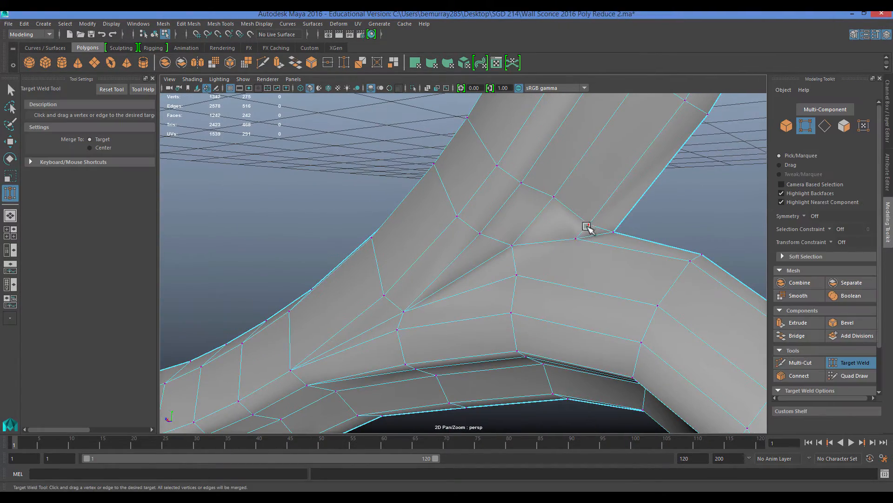
scroll(536, 275, down, 5)
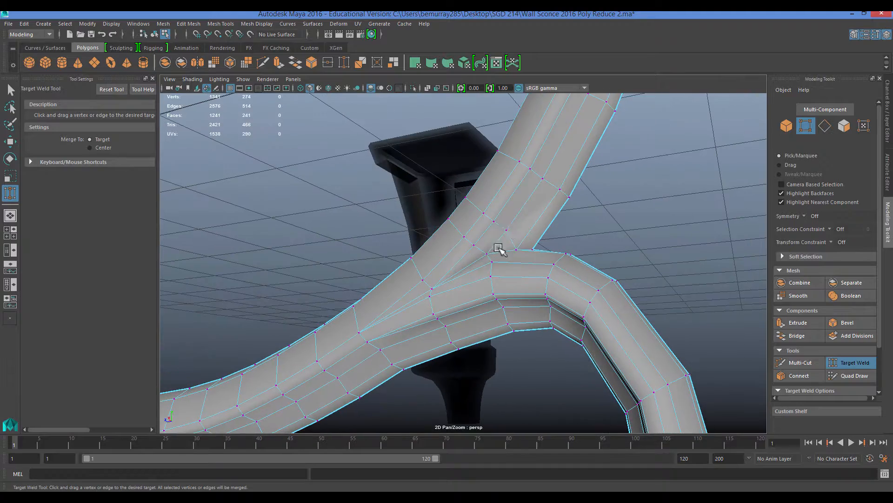
alt+drag(476, 245, 539, 184)
right_drag(540, 183, 567, 160)
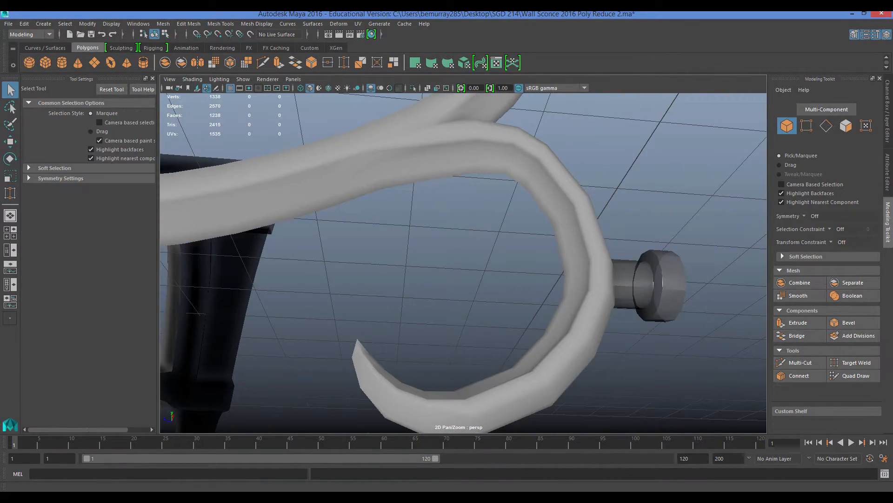
Step: Select the low-poly arm, mounting pegs, wall plate, lantern and finial pieces together and assign them the same material
alt+right_drag(513, 255, 443, 252)
alt+middle_drag(443, 251, 465, 303)
scroll(463, 271, down, 3)
click(461, 266)
scroll(483, 274, down, 4)
shift+click(509, 285)
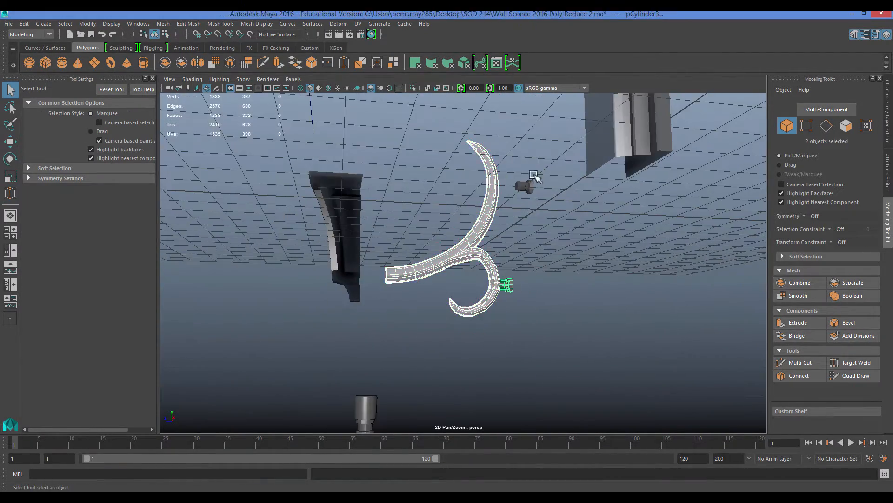
scroll(546, 202, down, 4)
shift+click(546, 191)
alt+drag(365, 195, 547, 207)
shift+click(551, 168)
alt+drag(550, 168, 412, 228)
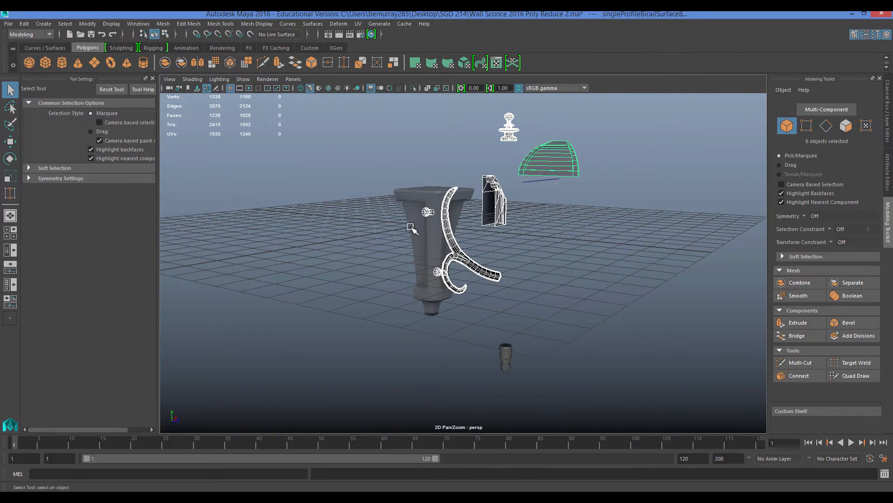
shift+click(506, 363)
right_click(427, 207)
click(487, 462)
click(558, 294)
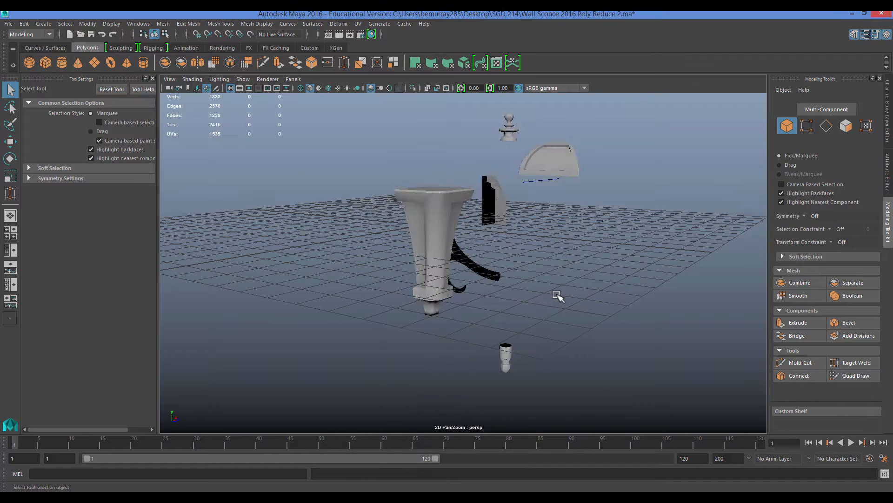
Step: Examine the shading of the low-poly lantern, roof, arm and wall plate pieces from several sides
alt+drag(557, 294, 335, 266)
click(441, 190)
click(464, 259)
click(430, 297)
alt+drag(431, 298, 387, 220)
click(385, 253)
alt+drag(385, 252, 886, 241)
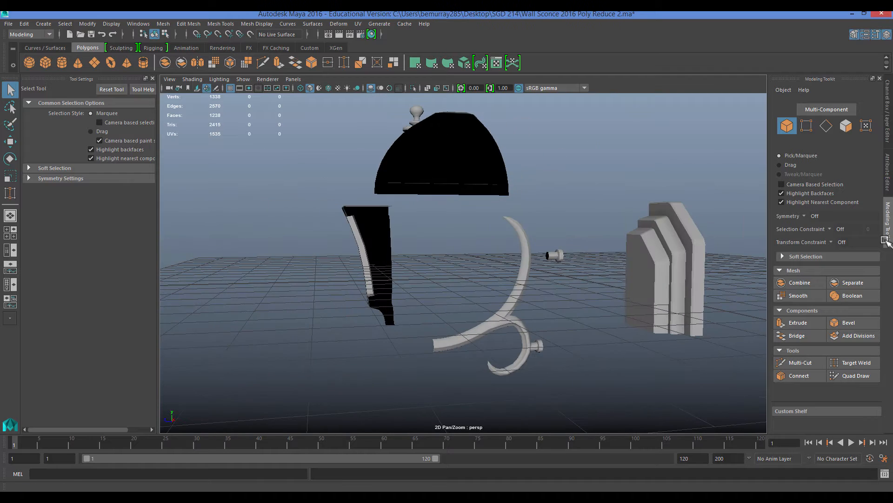
Step: Show the High layer and set the low-poly wall plate's Translate X to 0
click(889, 133)
click(785, 381)
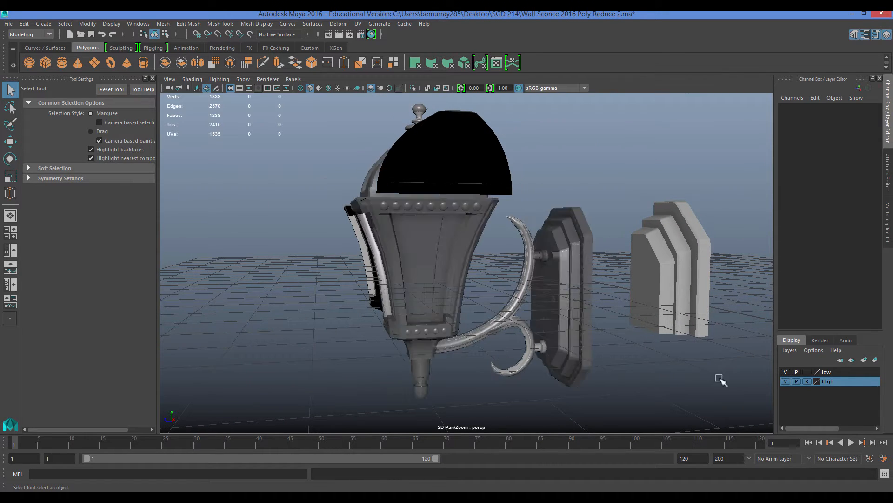
alt+drag(720, 378, 648, 289)
click(648, 289)
alt+middle_drag(648, 289, 517, 293)
alt+right_drag(516, 293, 665, 219)
key(w)
click(866, 114)
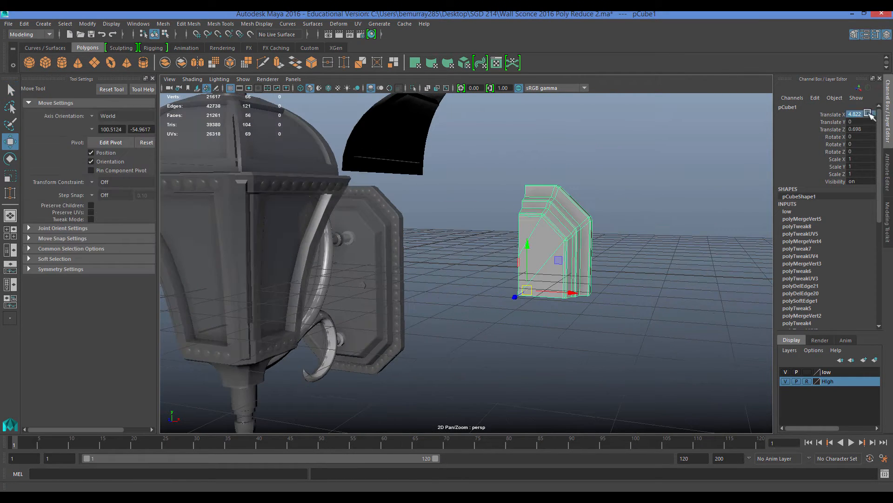
text(0)
Step: Try the low-poly wall plate at Translate Z 0 and undo that change
click(865, 129)
text(0)
key(Return)
alt+drag(526, 307, 423, 302)
alt+middle_drag(424, 302, 525, 302)
alt+drag(525, 302, 569, 312)
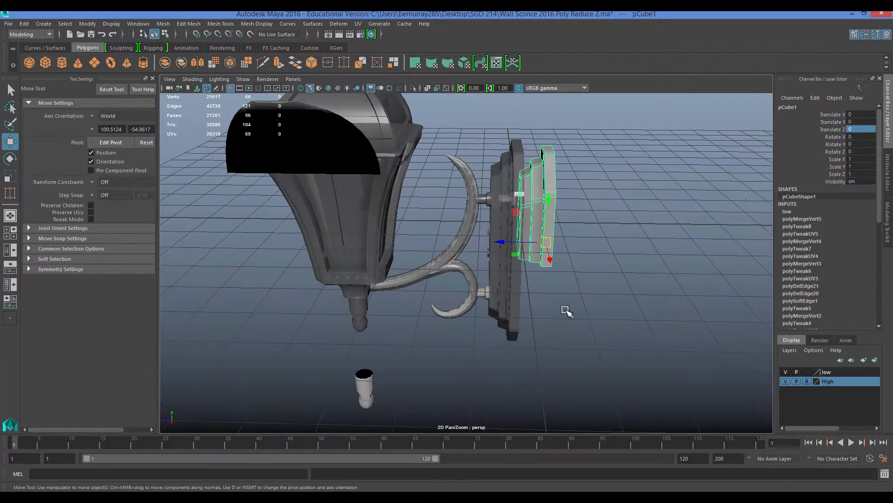
key(ctrl+z)
click(720, 204)
Step: Set Translate Y to 0 for the low-poly bottom finial and the low-poly top finial
click(365, 389)
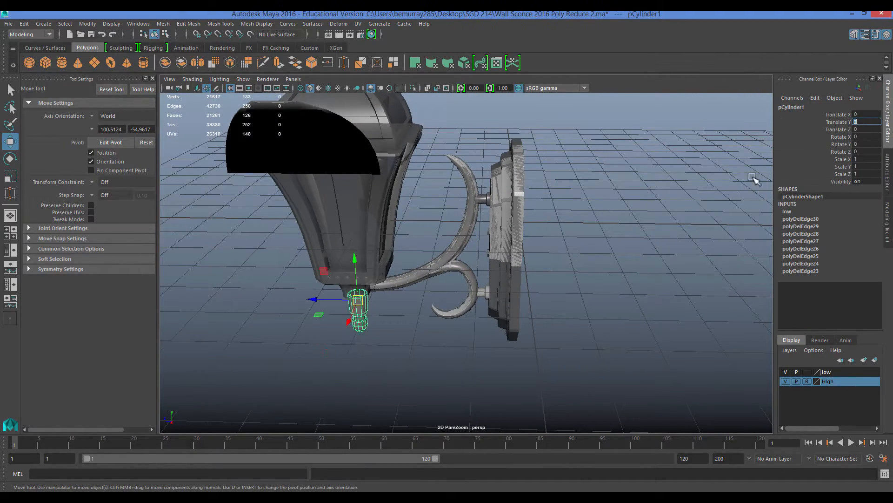
alt+middle_drag(473, 299, 558, 384)
click(444, 123)
alt+drag(433, 184, 494, 190)
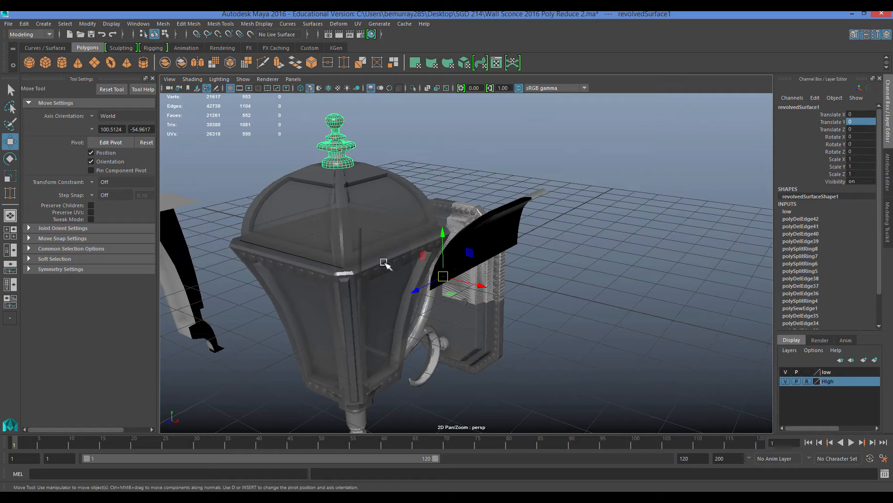
alt+drag(384, 263, 279, 260)
Step: Set the low-poly lantern body section's Translate X to 0 so it sits over the high-poly lantern
click(206, 255)
click(862, 115)
text(0)
key(Return)
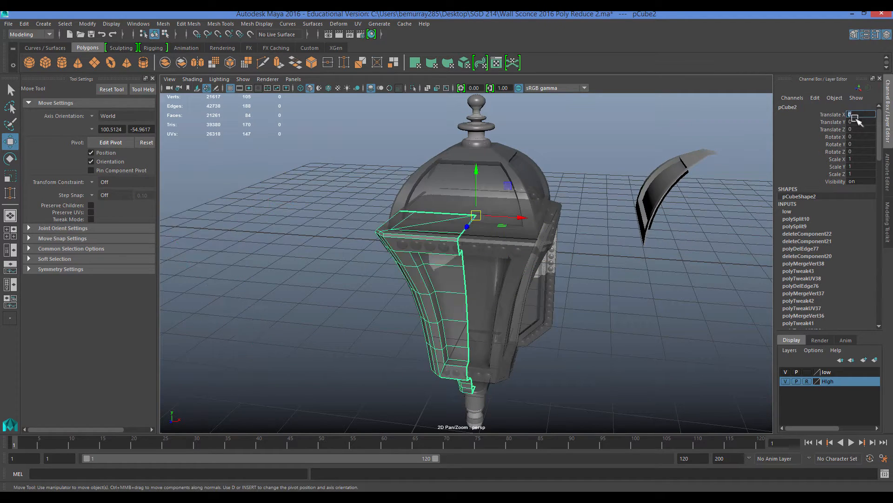
click(395, 329)
Step: Set the low-poly roof section's Translate X to 0 to place it on the high-poly dome
alt+drag(395, 329, 493, 317)
click(577, 193)
click(866, 115)
text(0)
key(Return)
click(528, 371)
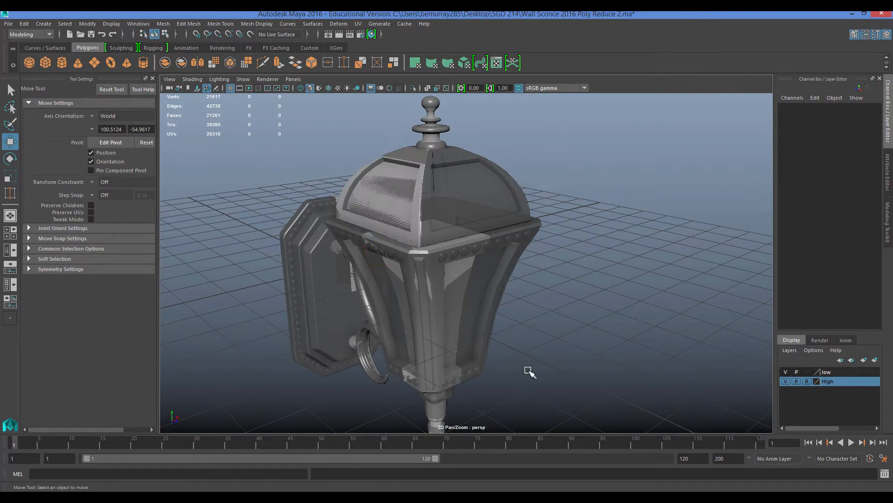
Step: Examine how the repositioned low-poly pieces fit over the high-poly sconce
alt+drag(529, 371, 724, 308)
alt+drag(448, 261, 344, 307)
alt+right_drag(763, 304, 644, 323)
alt+drag(644, 323, 570, 423)
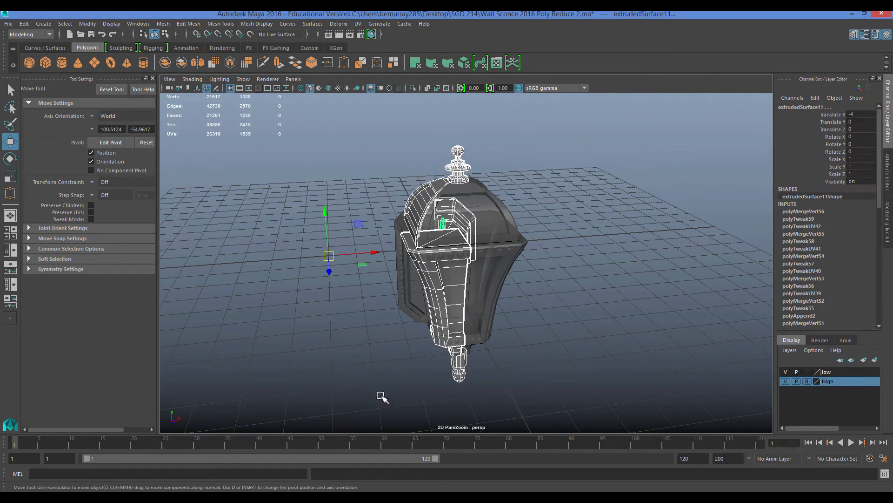
alt+drag(380, 395, 421, 351)
scroll(372, 295, up, 4)
click(373, 295)
Step: Set the low-poly upper mounting peg's Translate Z to 0
alt+middle_drag(294, 316, 364, 316)
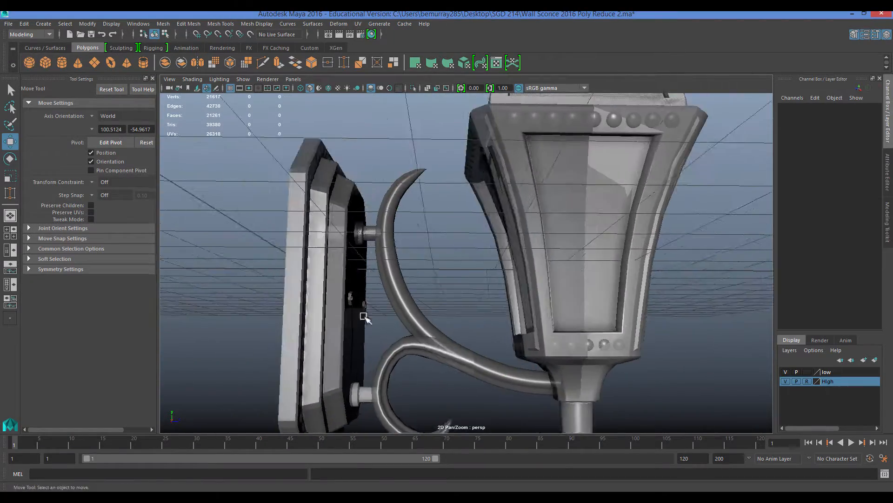
alt+drag(364, 316, 375, 235)
click(375, 235)
alt+drag(464, 377, 480, 371)
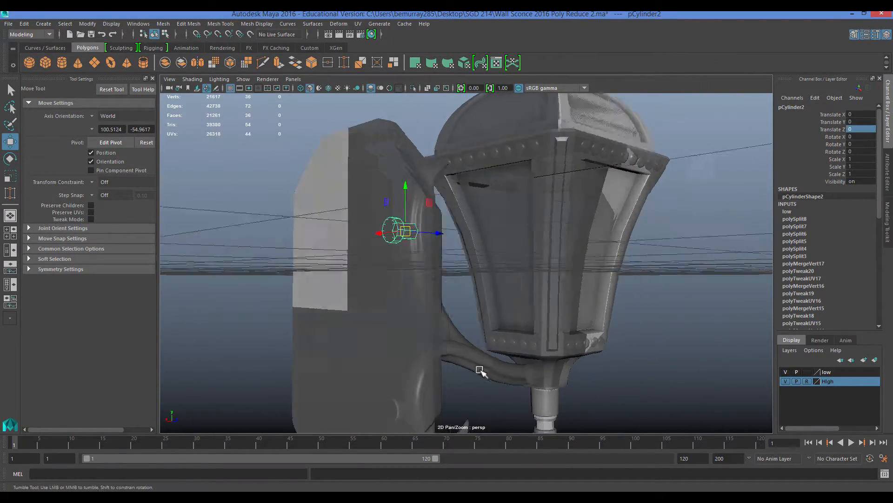
alt+right_drag(480, 371, 323, 370)
click(323, 370)
Step: Select all low-poly pieces of the sconce and freeze their transformations
alt+drag(318, 122, 543, 344)
scroll(303, 162, down, 5)
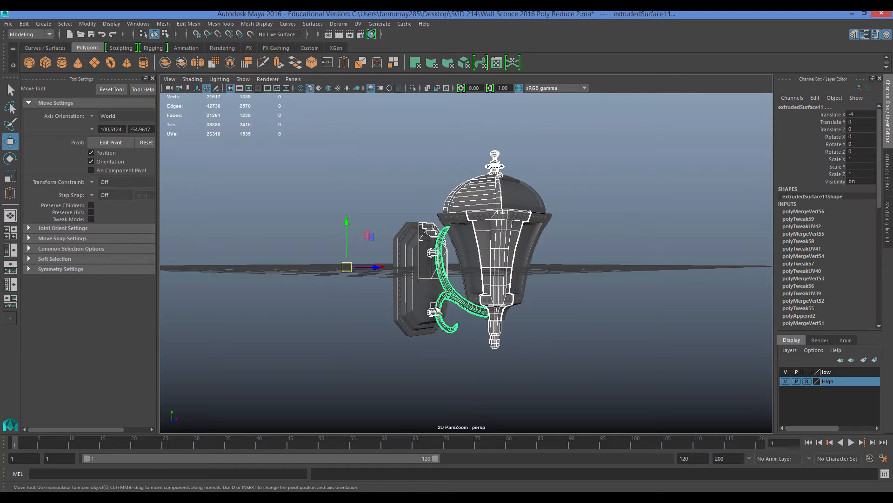
alt+drag(436, 308, 289, 326)
click(87, 23)
click(111, 66)
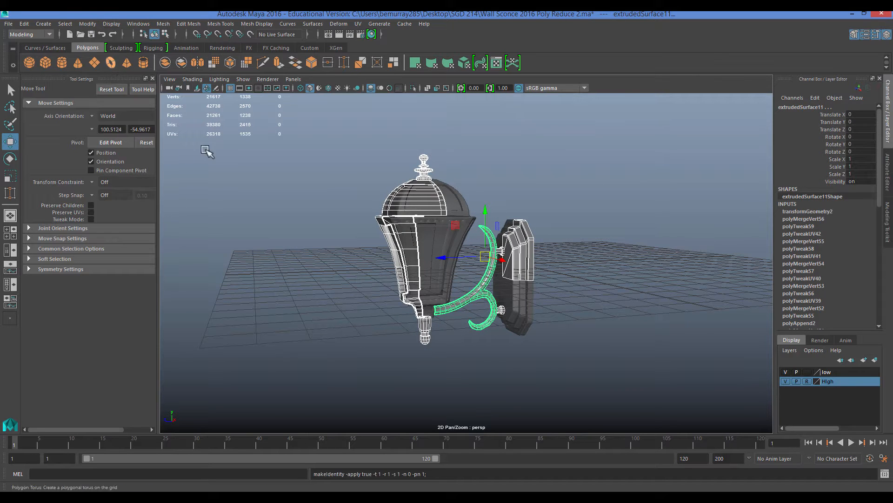
scroll(390, 294, up, 4)
click(681, 292)
Step: Reselect all low-poly pieces and delete all construction history in the scene
scroll(296, 128, down, 2)
drag(297, 128, 656, 380)
click(24, 23)
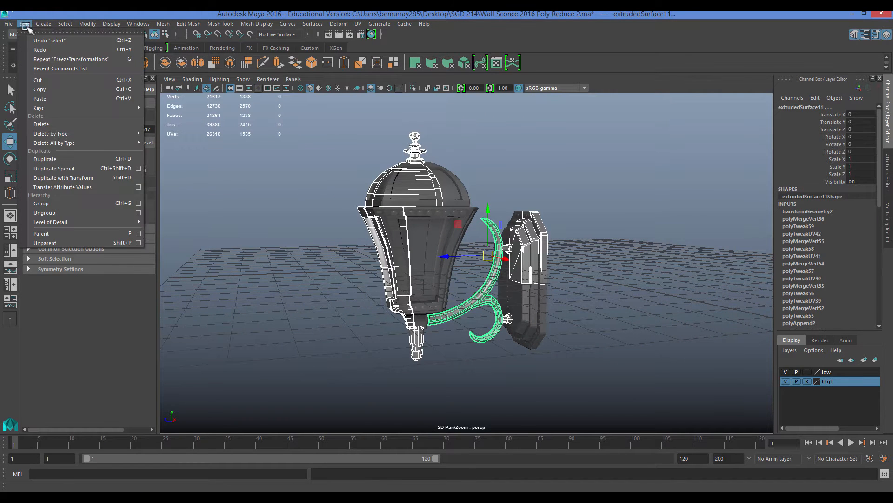
mouse_move(68, 141)
click(162, 142)
Step: Duplicate all low-poly pieces and move one set aside along X, clear of the high-poly sconce
scroll(242, 223, up, 3)
alt+drag(251, 261, 301, 267)
scroll(302, 267, down, 3)
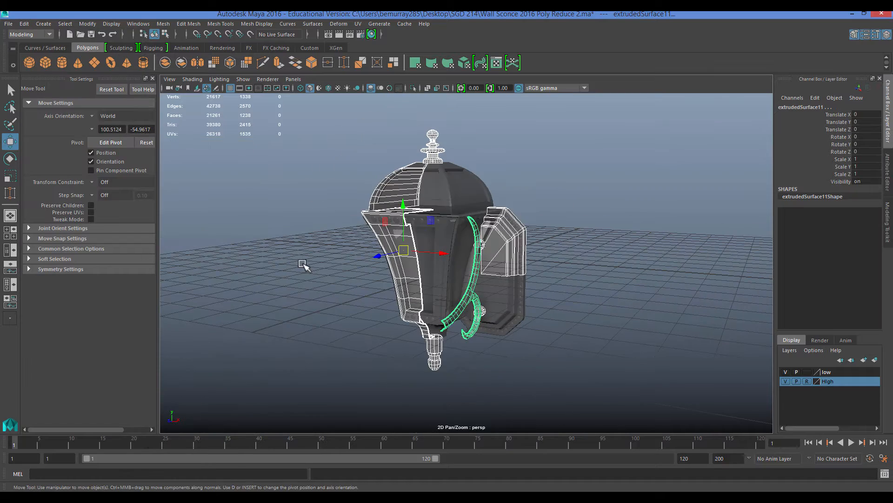
drag(441, 254, 246, 238)
click(585, 311)
scroll(585, 311, up, 3)
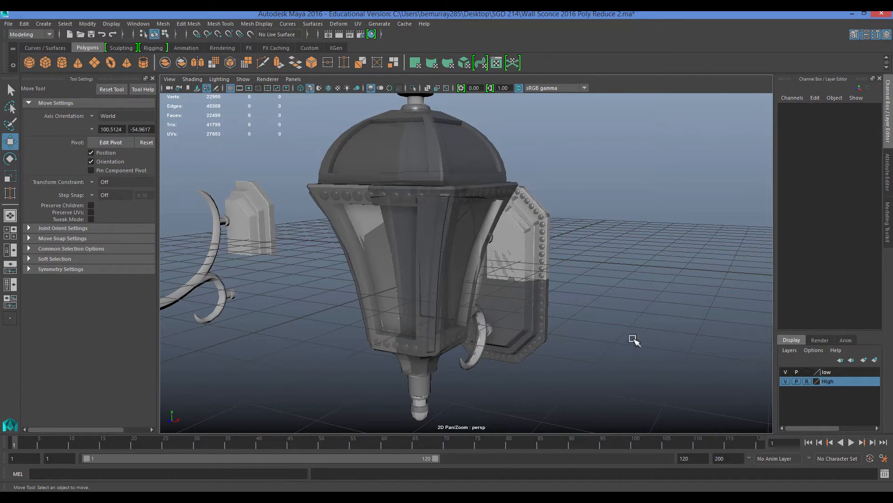
Step: Hide the High layer and mirror the low-poly wall plate section toward -X, merging the vertices along the seam
click(786, 381)
click(497, 263)
alt+drag(497, 264, 378, 311)
scroll(379, 312, up, 3)
key(d)
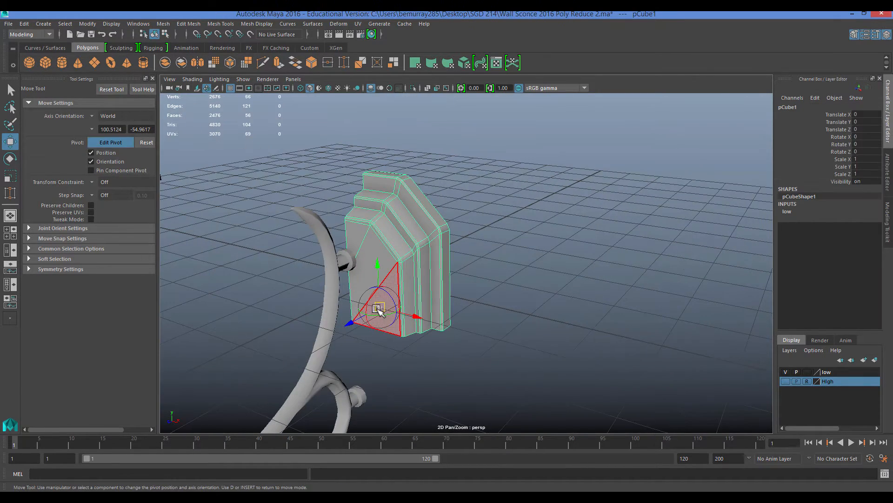
key(f)
click(163, 23)
click(198, 158)
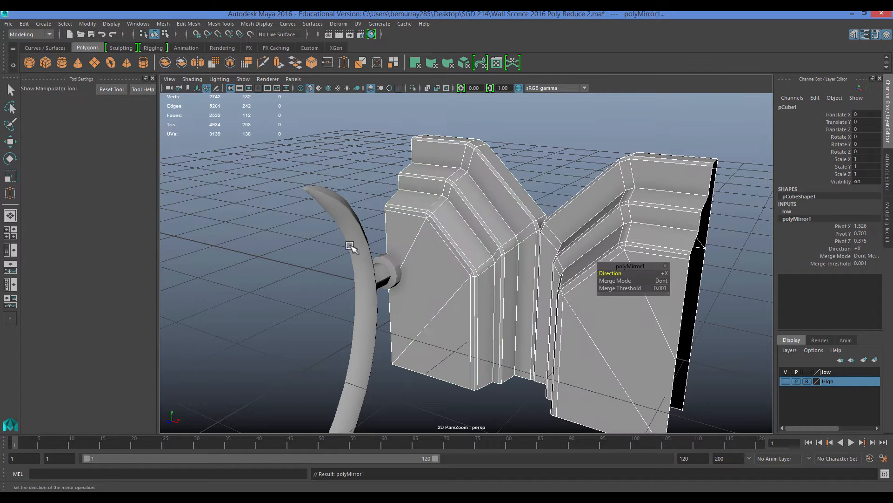
click(673, 289)
click(672, 296)
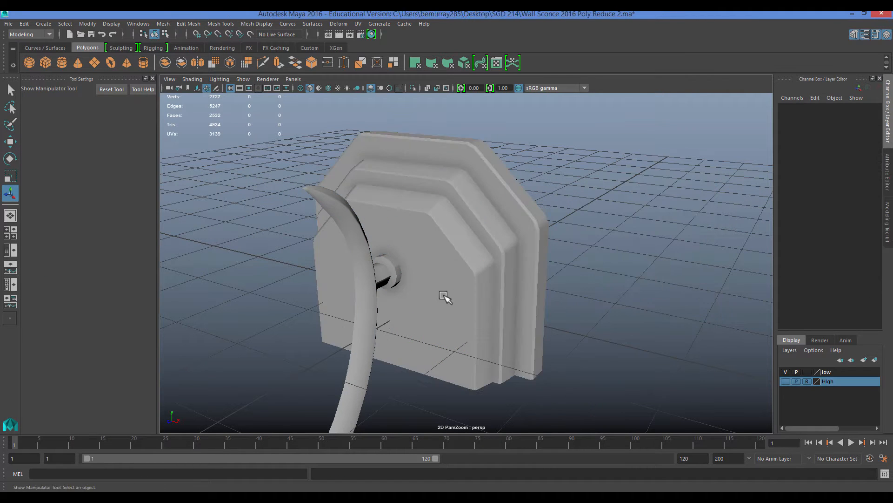
Step: Mirror the upper half of the wall plate toward -Y and merge the vertices along the seam
click(349, 193)
click(189, 23)
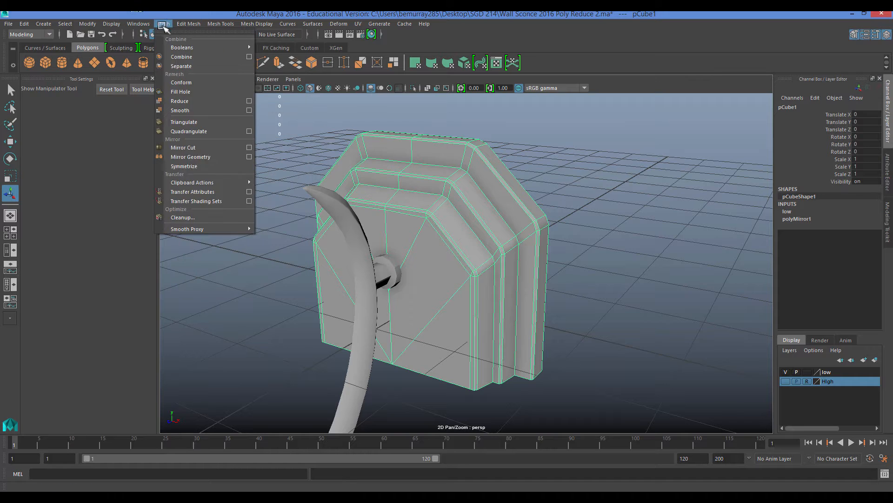
click(193, 159)
click(678, 298)
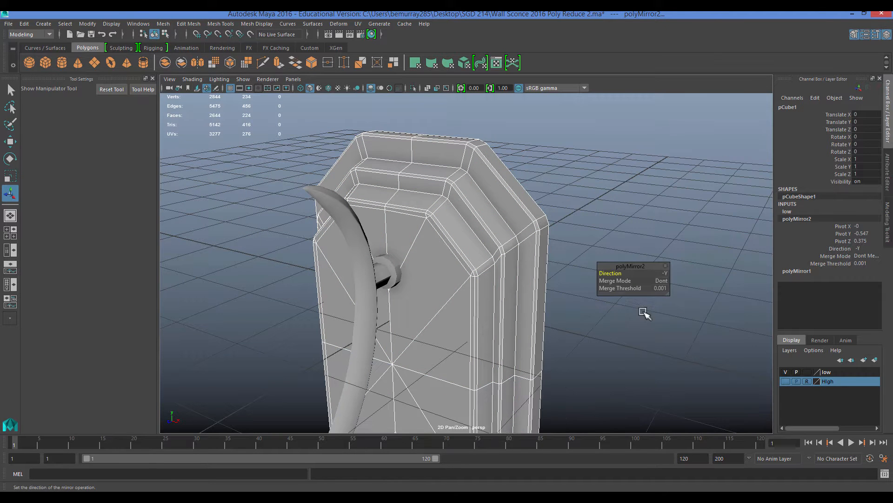
click(598, 323)
Step: Examine the full wall plate and the mounting pegs between it and the arm
alt+right_drag(598, 324, 572, 286)
alt+drag(572, 285, 517, 260)
click(506, 289)
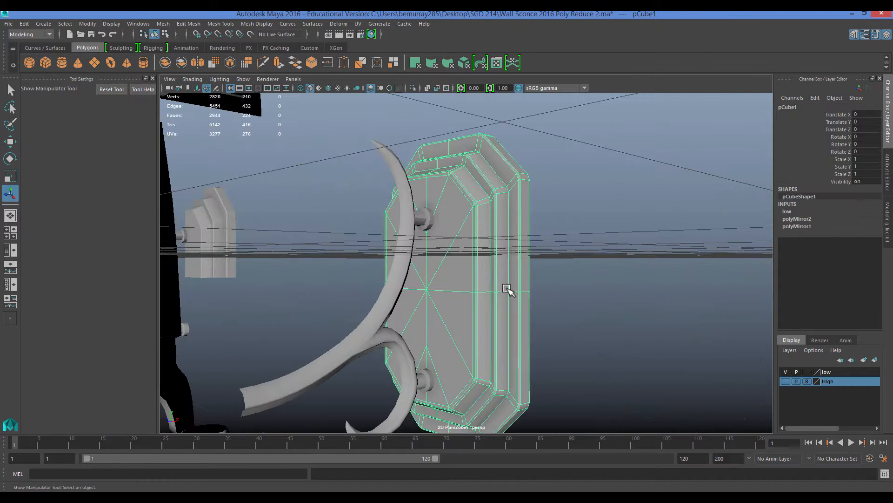
click(539, 296)
alt+middle_drag(516, 307, 553, 254)
click(460, 180)
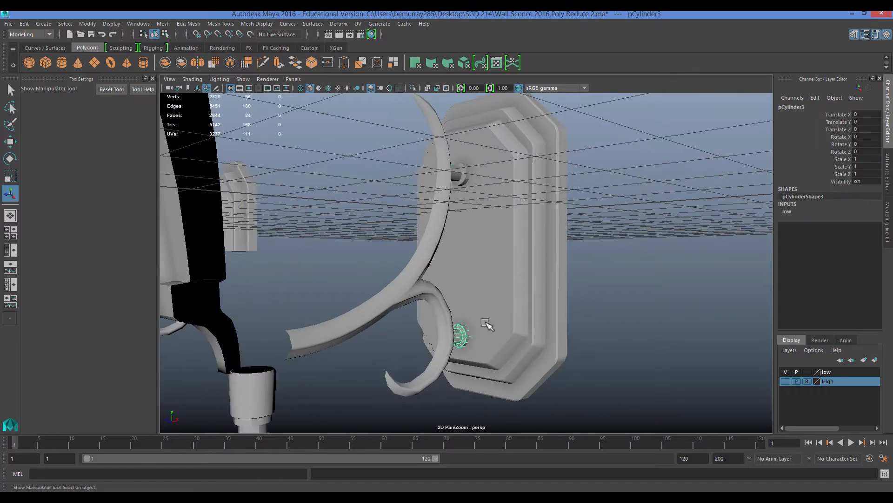
alt+drag(485, 322, 512, 303)
Step: Select the open seam edges along the full length of the low-poly arm
click(464, 303)
alt+right_drag(465, 303, 414, 306)
alt+drag(414, 305, 460, 344)
key(space)
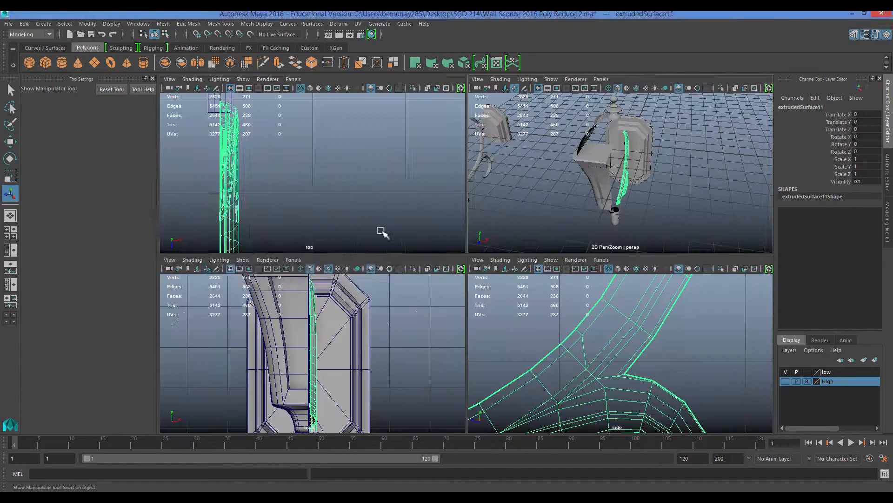
key(space)
key(f)
alt+right_drag(438, 243, 466, 275)
alt+middle_drag(466, 275, 457, 347)
right_drag(448, 243, 447, 218)
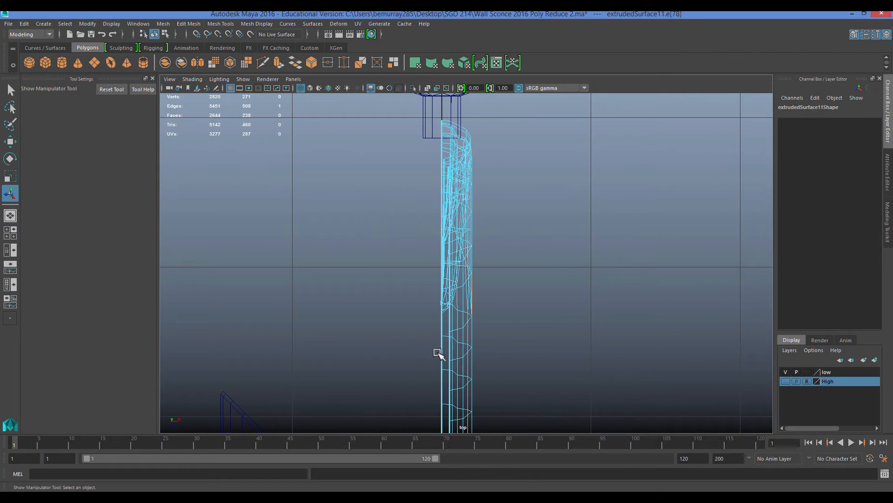
key(space)
scroll(579, 212, up, 4)
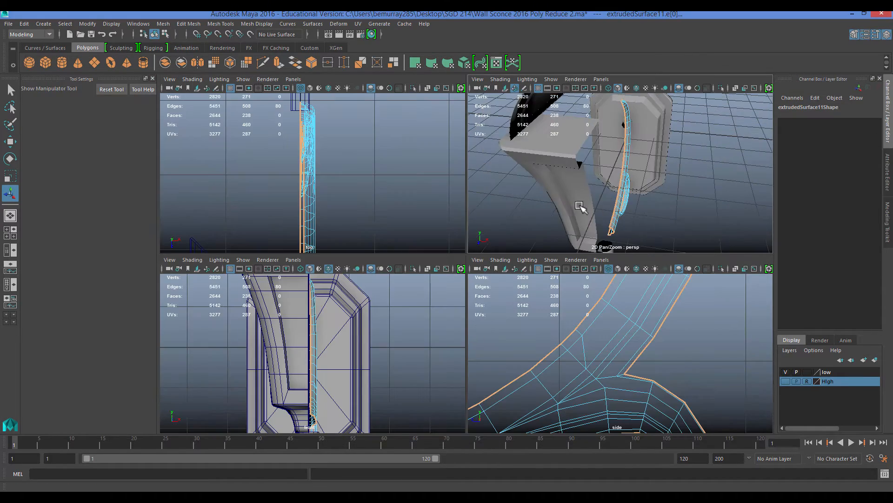
Step: Remove the edges across the arm's open end from the selection, keeping only the lengthwise seam edges
key(space)
alt+drag(581, 208, 310, 203)
alt+middle_drag(300, 302, 429, 172)
scroll(414, 192, up, 4)
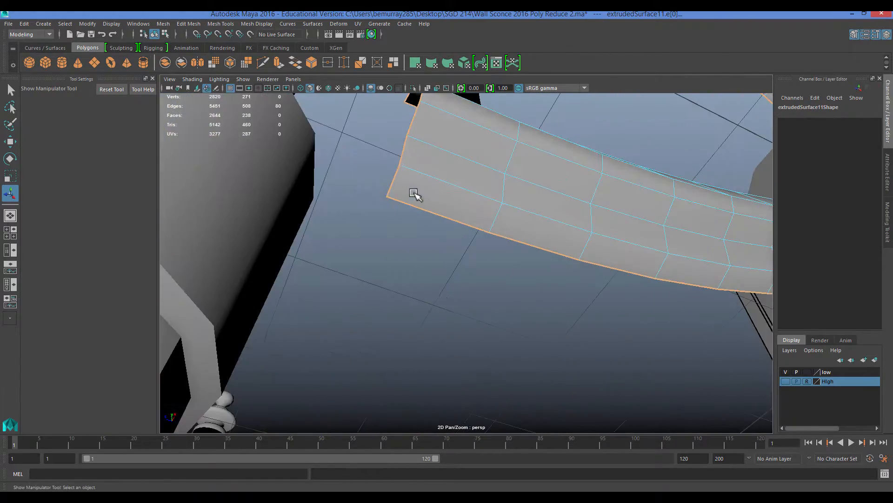
alt+drag(386, 149, 372, 120)
drag(371, 120, 440, 261)
shift+click(419, 269)
alt+drag(395, 177, 395, 261)
alt+right_drag(395, 261, 383, 299)
alt+middle_drag(383, 299, 415, 248)
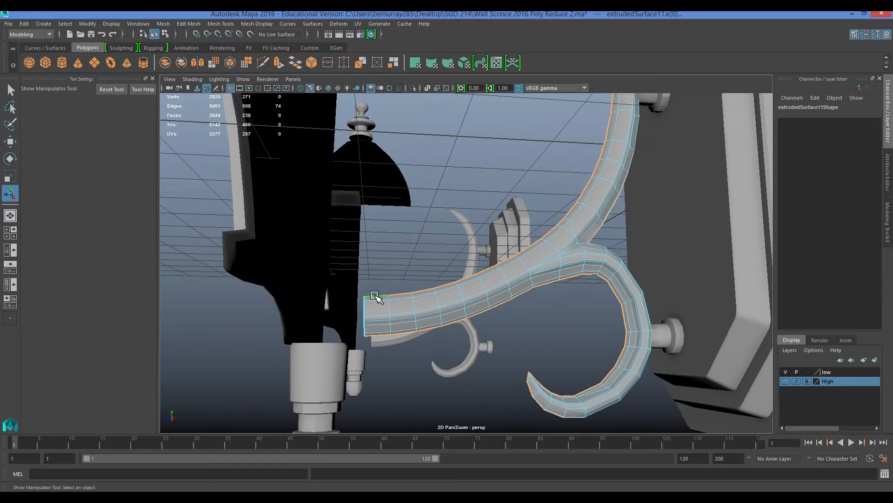
Step: Flatten the arm's selected seam edges along X and align them with the centre line at X 0
alt+drag(376, 297, 503, 266)
key(r)
alt+drag(516, 224, 532, 195)
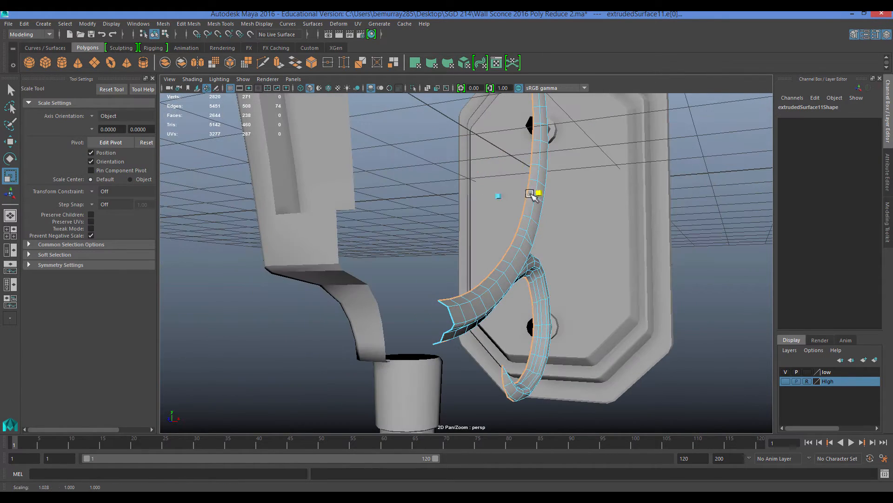
key(w)
key(space)
key(space)
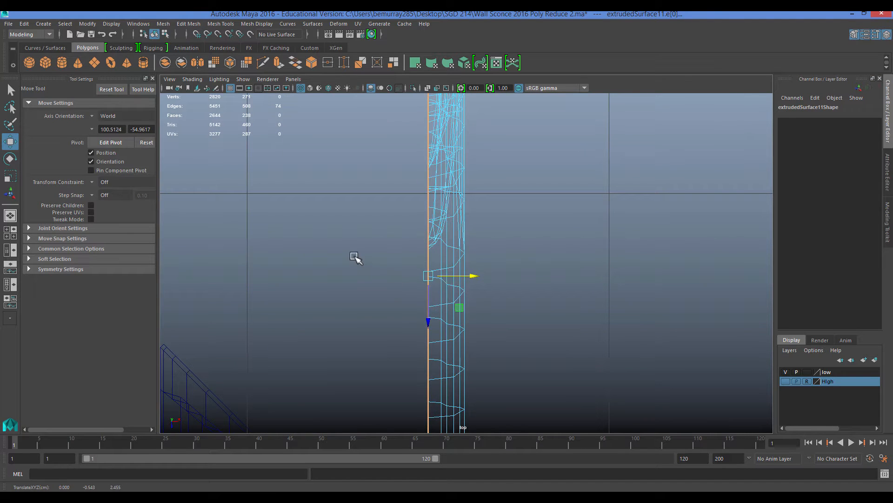
Step: Mirror the whole arm mesh toward -X and merge the vertices along the seam
key(q)
right_drag(461, 242, 502, 228)
key(f)
key(space)
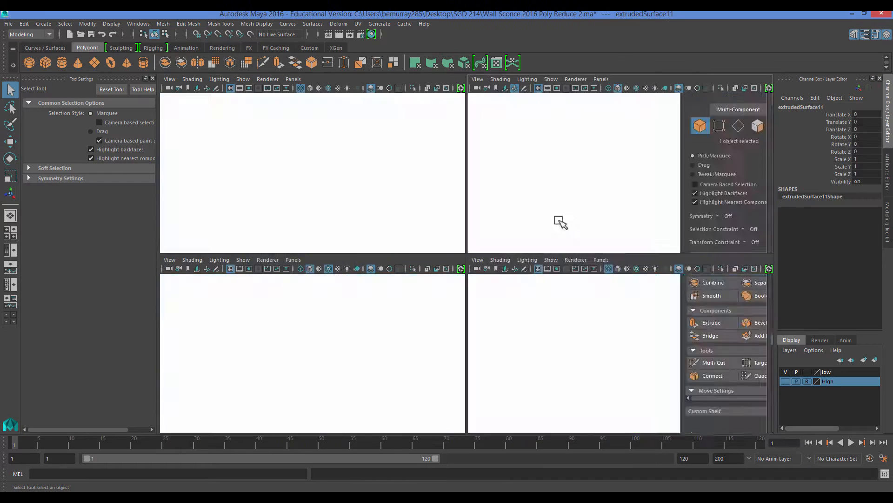
key(space)
right_drag(573, 243, 618, 234)
alt+drag(433, 309, 501, 302)
click(163, 24)
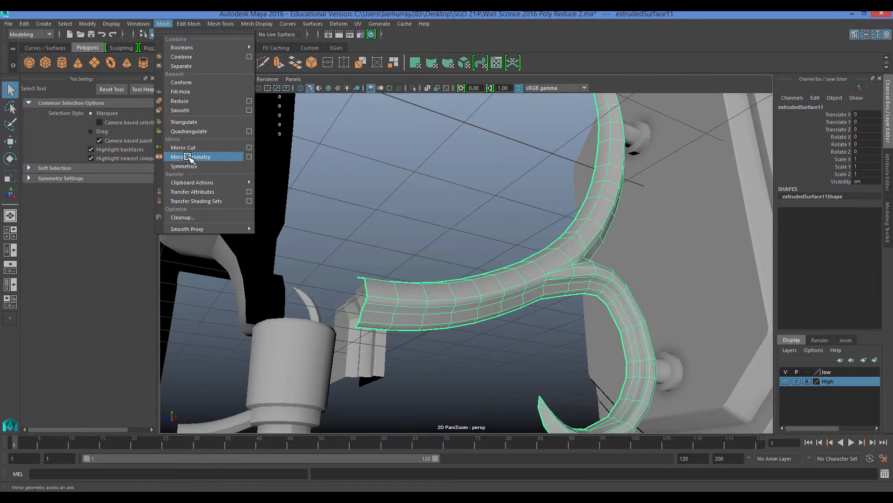
click(189, 157)
click(676, 289)
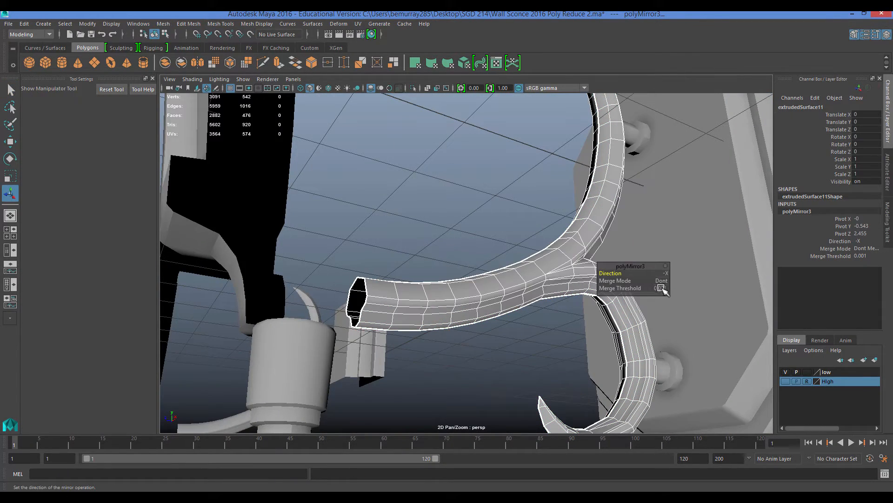
click(673, 297)
Step: Duplicate the upper mounting peg and move the copy down along Y onto the lower peg
alt+drag(673, 297, 359, 263)
alt+middle_drag(357, 260, 350, 290)
click(538, 155)
click(536, 328)
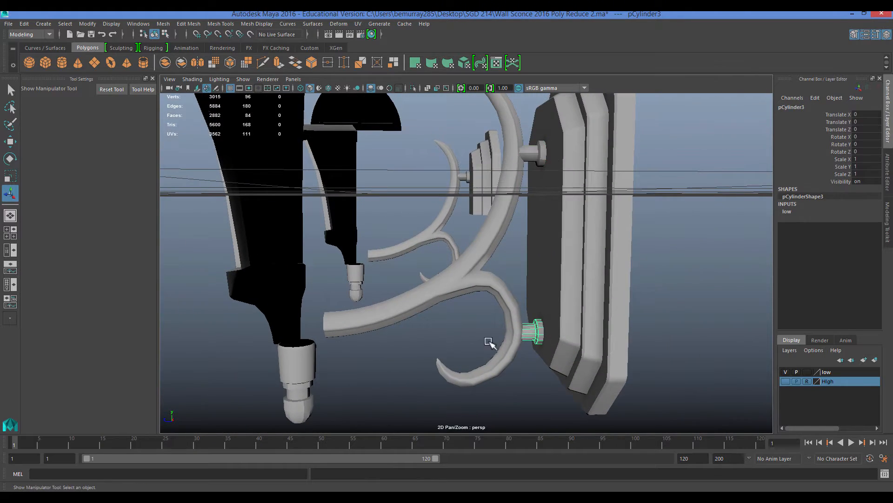
alt+drag(489, 342, 484, 243)
key(w)
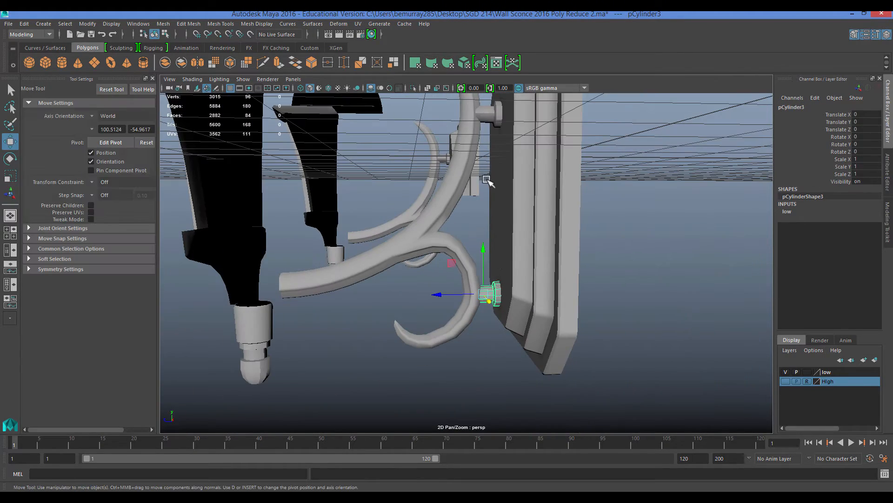
alt+drag(487, 180, 480, 176)
click(479, 174)
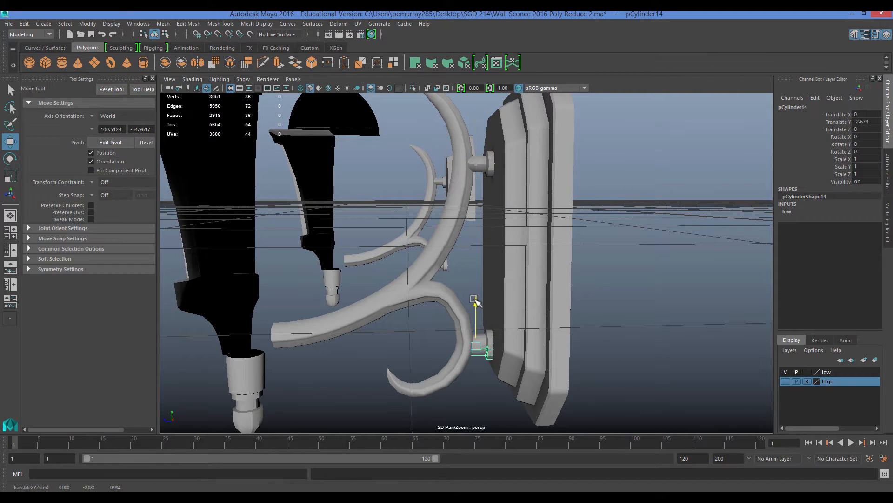
key(f)
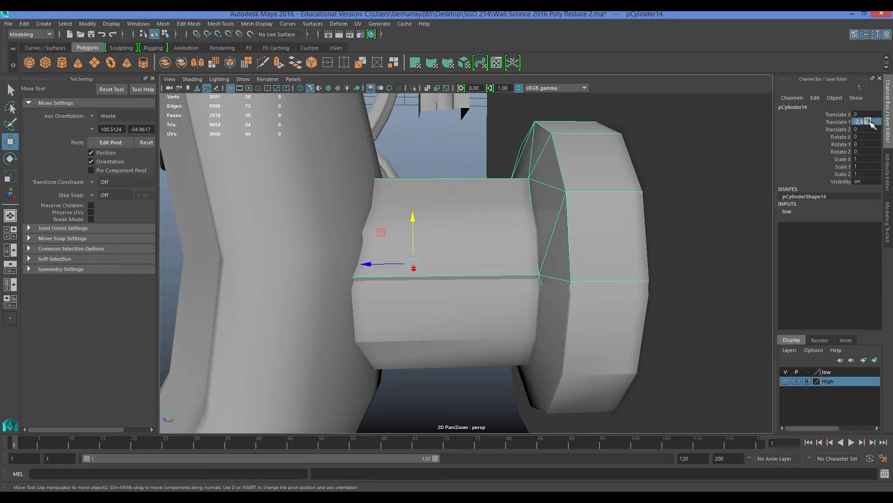
Step: Adjust the copied peg's Translate Y to about -2.6 so it lines up with the original lower peg
text(-2.5)
key(Return)
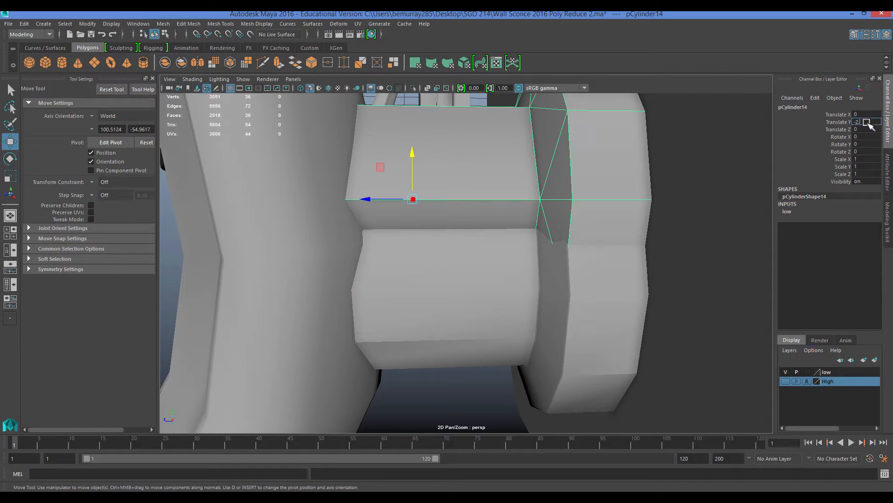
text(6)
key(Return)
drag(414, 230, 410, 233)
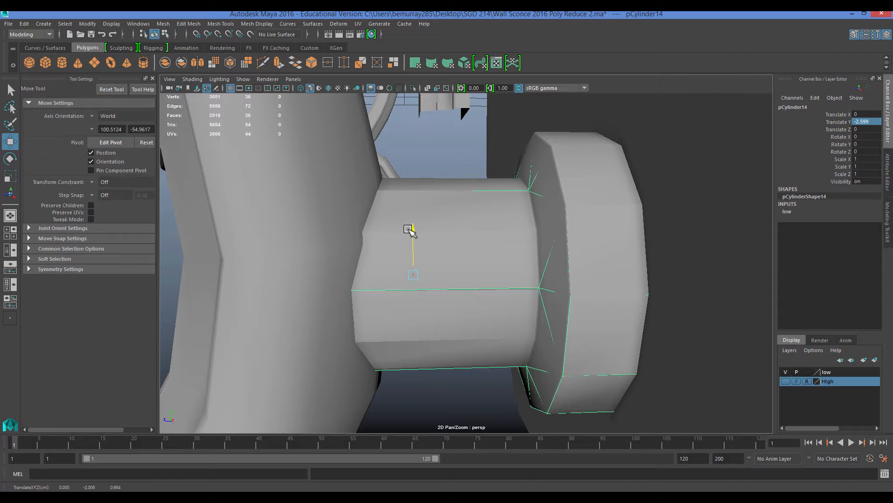
Step: Delete the original lower mounting peg beneath the copied one
click(442, 369)
click(462, 338)
click(468, 371)
click(453, 321)
scroll(445, 298, down, 10)
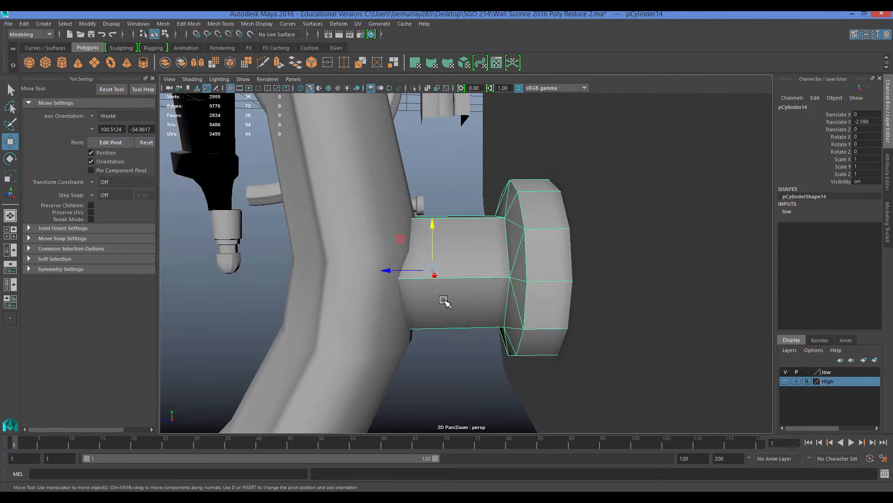
Step: Mirror the lantern body section toward +X and merge its borders
alt+right_drag(380, 294, 282, 292)
click(331, 235)
alt+middle_drag(332, 235, 403, 305)
alt+middle_drag(298, 210, 343, 251)
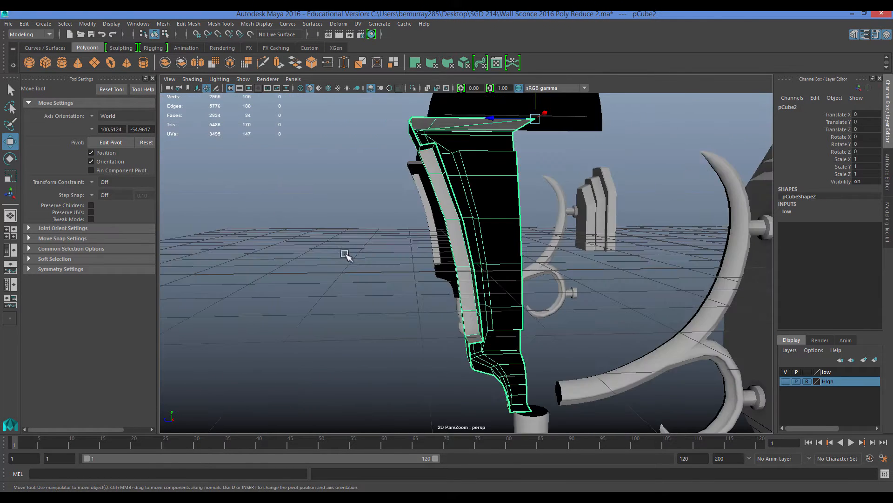
alt+drag(345, 254, 409, 297)
click(163, 24)
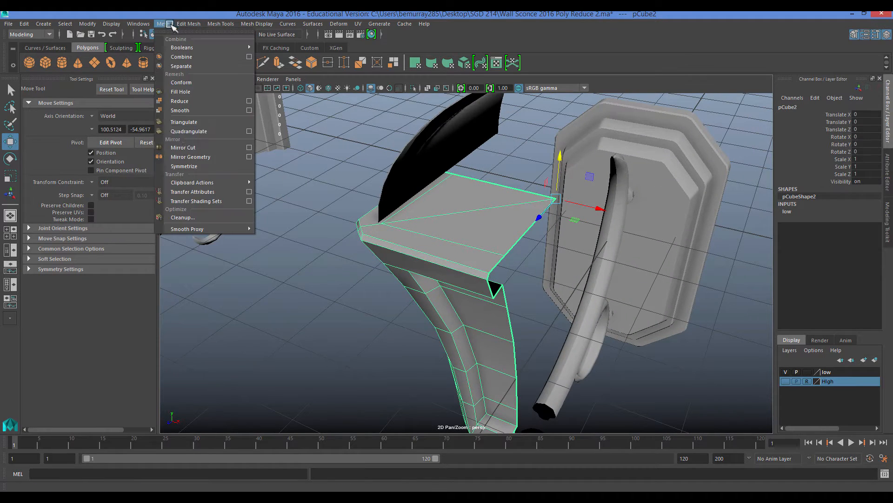
click(189, 156)
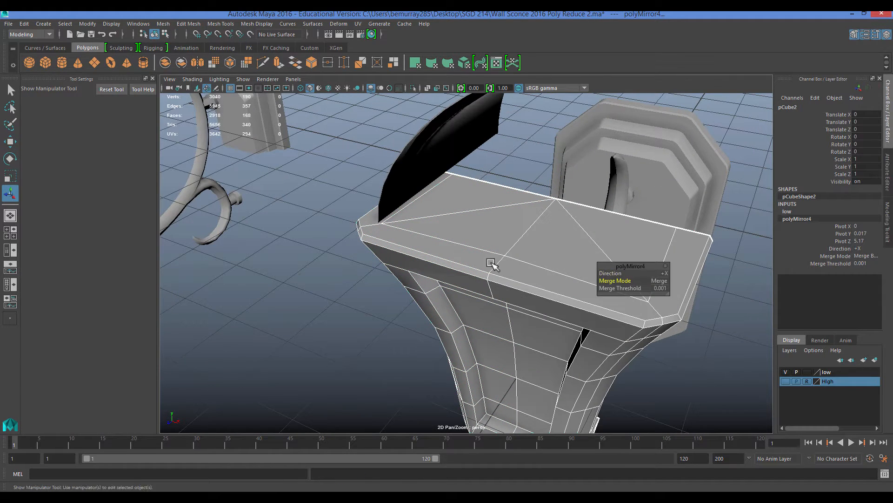
Step: Mirror the lantern body half toward -Z and merge the seam to complete all four sides
click(163, 24)
click(190, 157)
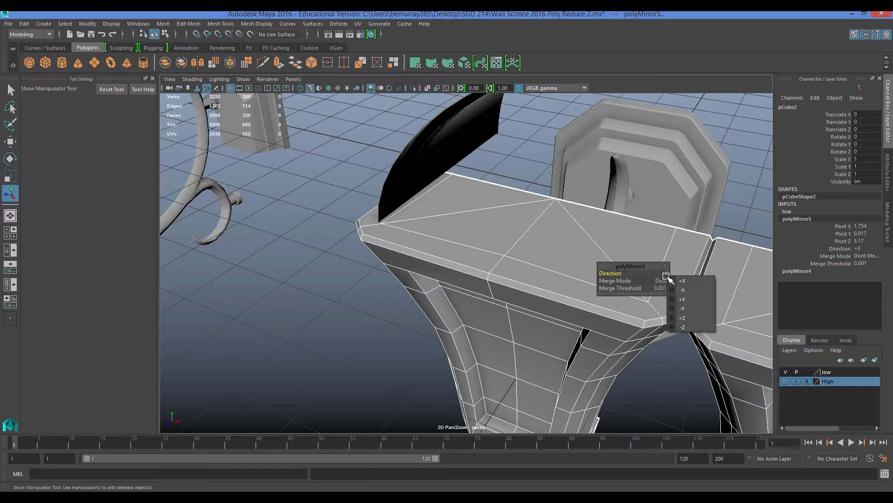
click(683, 299)
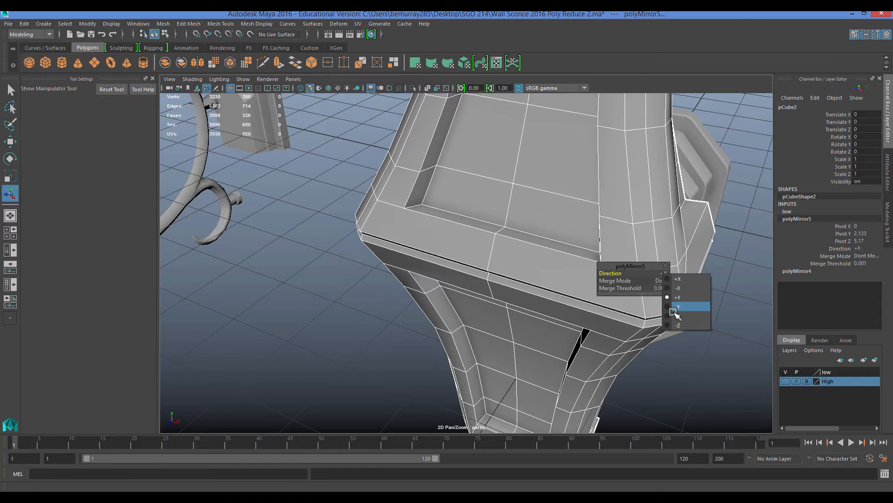
click(678, 325)
click(676, 300)
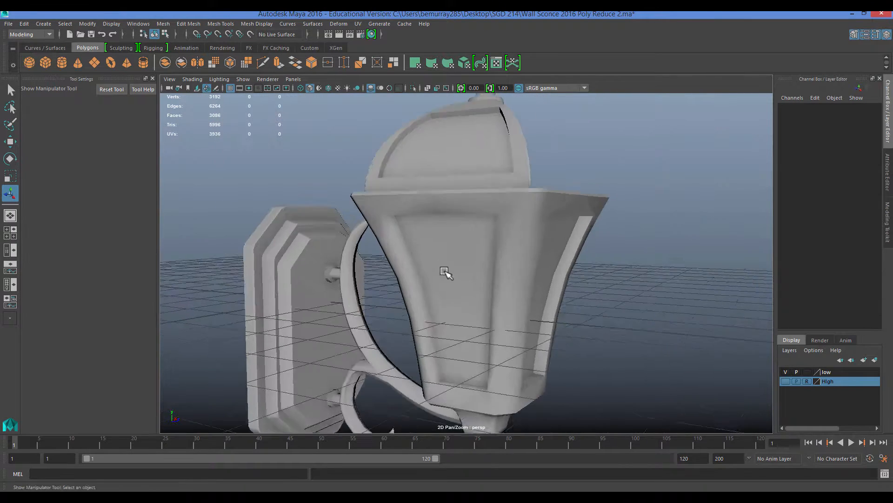
Step: Try to rotate a duplicate of the curved roof panel about Y, and delete the duplicate
scroll(416, 249, up, 3)
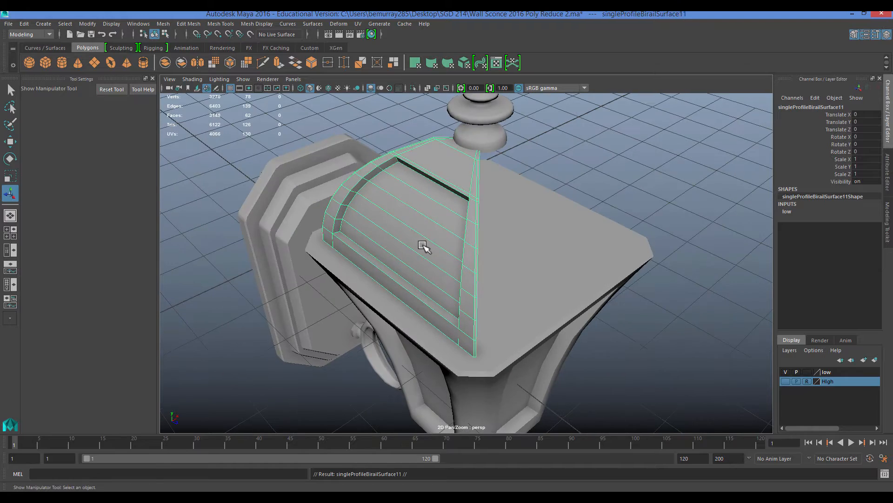
key(e)
drag(341, 278, 448, 262)
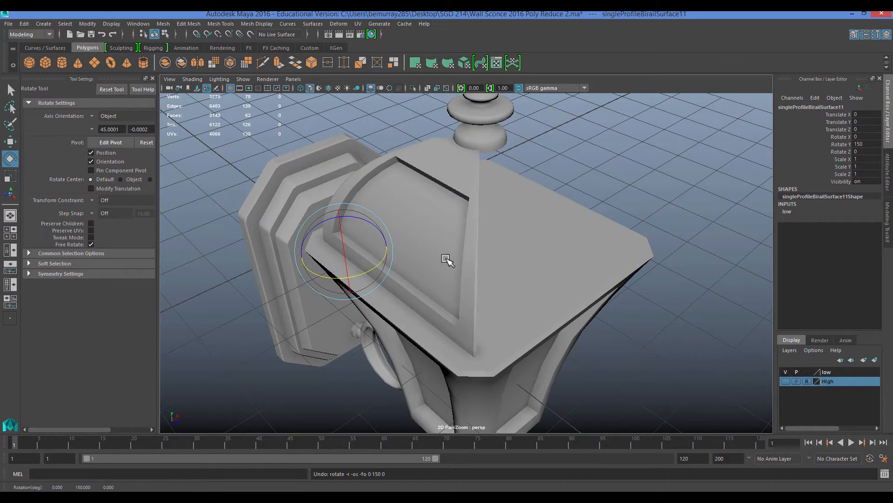
scroll(515, 243, down, 5)
scroll(440, 238, up, 2)
key(Delete)
Step: Center the pivot of the finial above the roof
click(437, 235)
scroll(465, 223, up, 1)
click(497, 205)
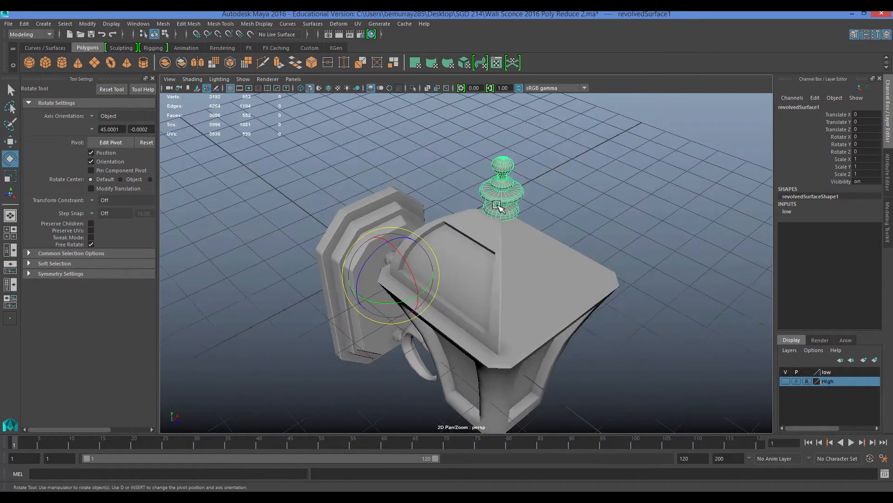
alt+drag(484, 291, 477, 261)
key(w)
click(433, 211)
key(ctrl+z)
click(87, 23)
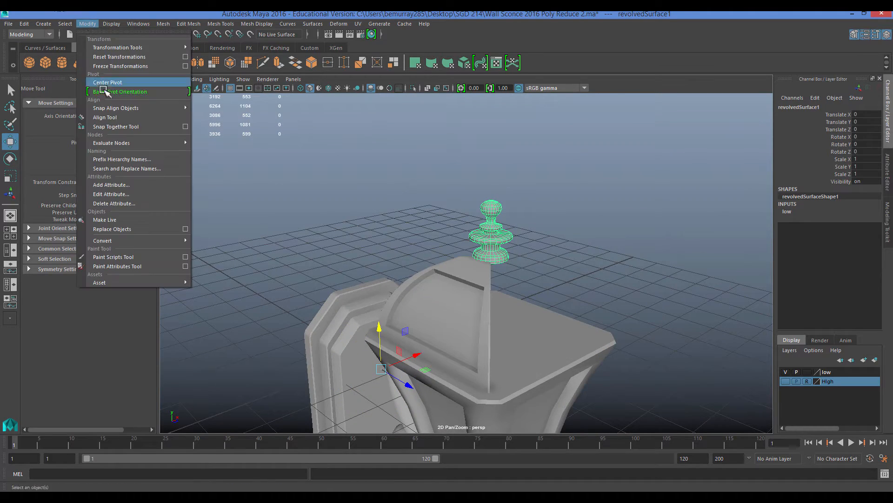
click(105, 84)
Step: Select the curved roof panel and display wireframes over the shaded meshes
click(475, 301)
scroll(475, 301, up, 4)
alt+drag(474, 301, 366, 205)
click(329, 88)
alt+middle_drag(419, 291, 394, 269)
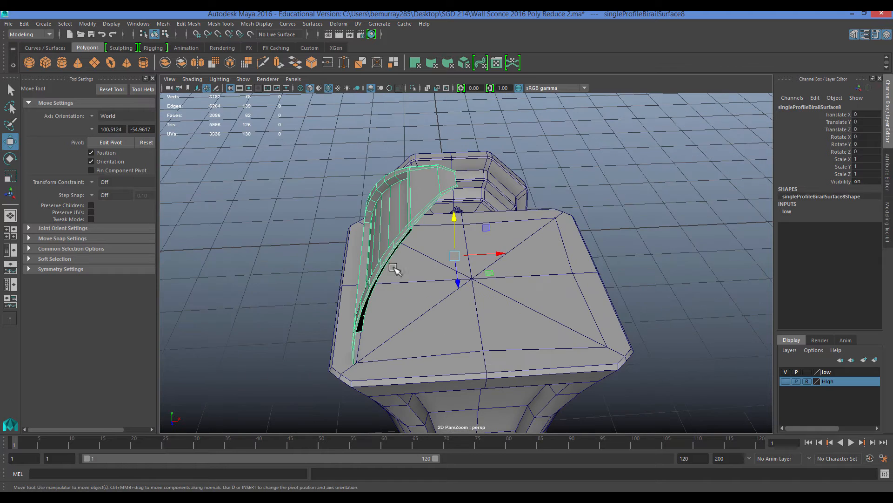
Step: Try to duplicate the lantern body and rotate the copy 90 degrees about Y, and delete the copy
click(460, 265)
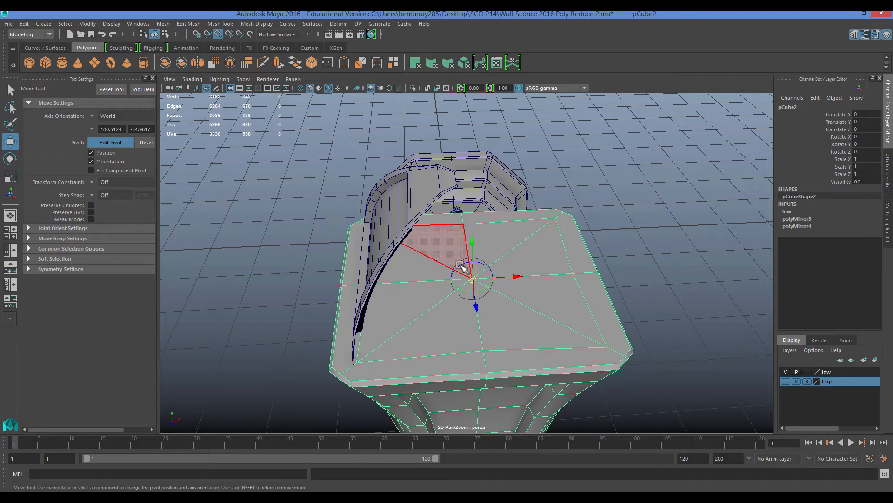
scroll(284, 271, up, 2)
key(ctrl+d)
key(e)
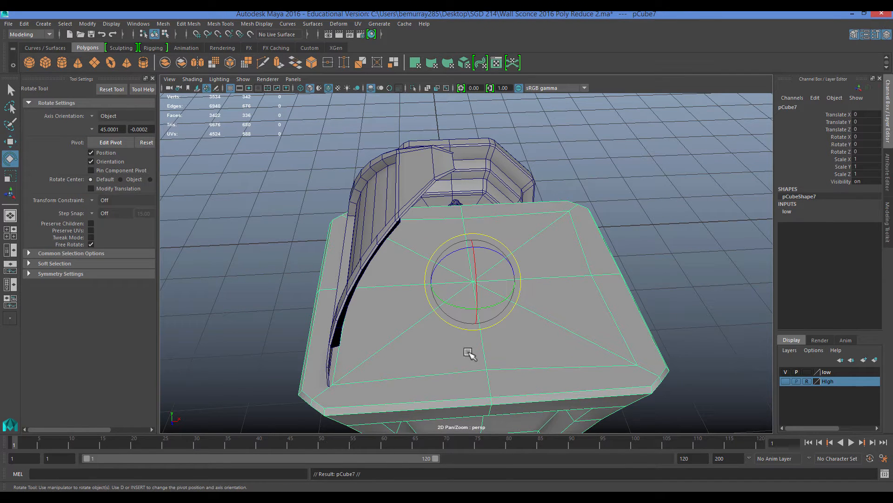
drag(472, 308, 506, 330)
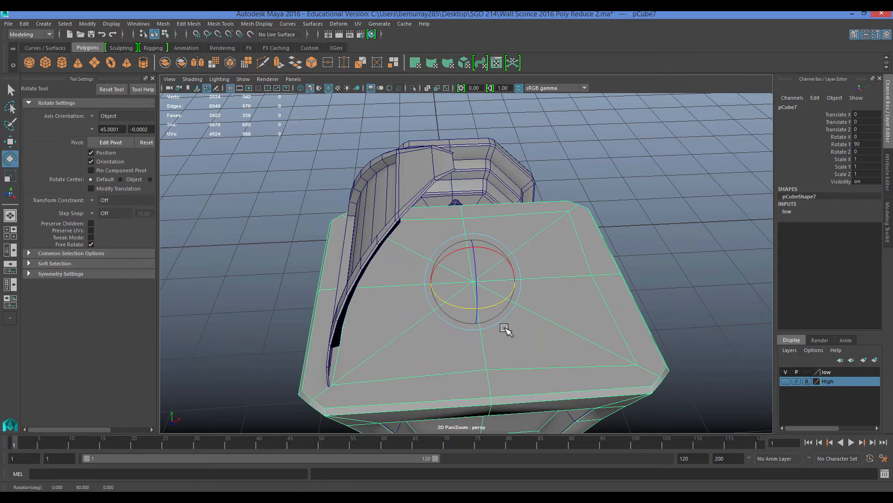
scroll(376, 338, down, 3)
key(w)
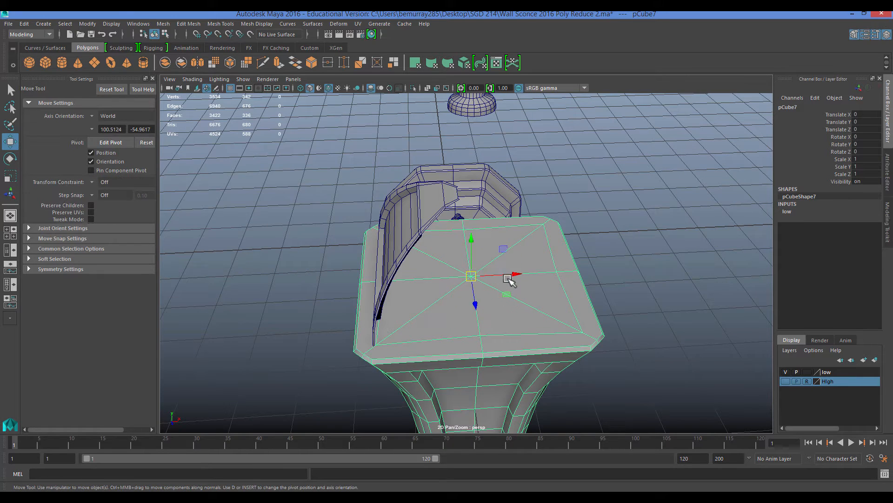
drag(516, 276, 745, 265)
key(Delete)
Step: Snap the curved roof panel's pivot to the centre vertex of the lantern body's top
click(429, 233)
scroll(418, 256, up, 3)
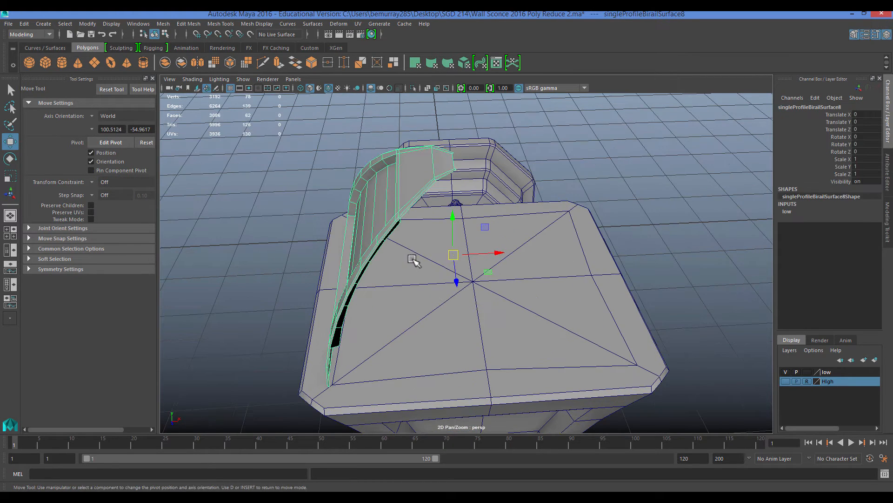
click(472, 282)
key(d)
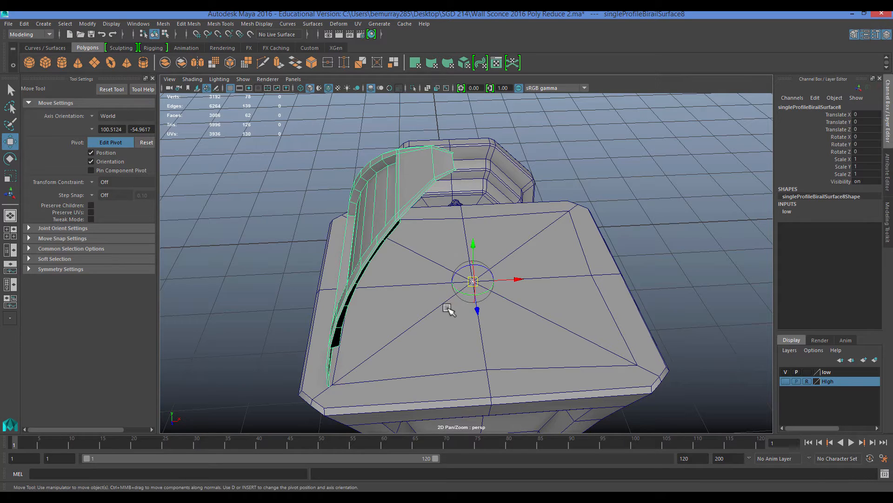
Step: Duplicate the roof panel and rotate the copy 90 degrees about Y onto the adjacent side
key(ctrl+d)
key(e)
drag(455, 307, 515, 311)
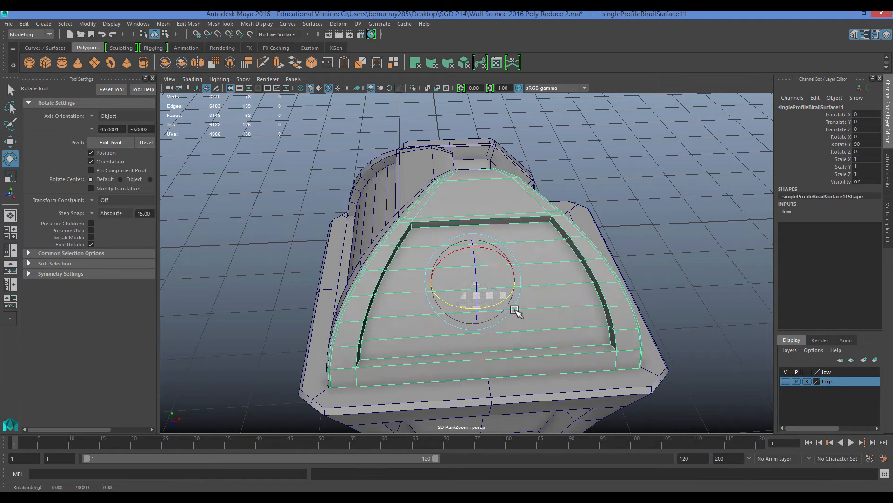
Step: Combine the two adjacent roof panels into one mesh
alt+drag(339, 282, 375, 230)
shift+click(478, 224)
click(163, 24)
click(177, 56)
Step: Merge the overlapping vertices along the corner seam between the two combined roof panels
scroll(375, 229, down, 2)
alt+middle_drag(375, 232, 376, 220)
right_drag(434, 223, 394, 226)
drag(422, 138, 489, 414)
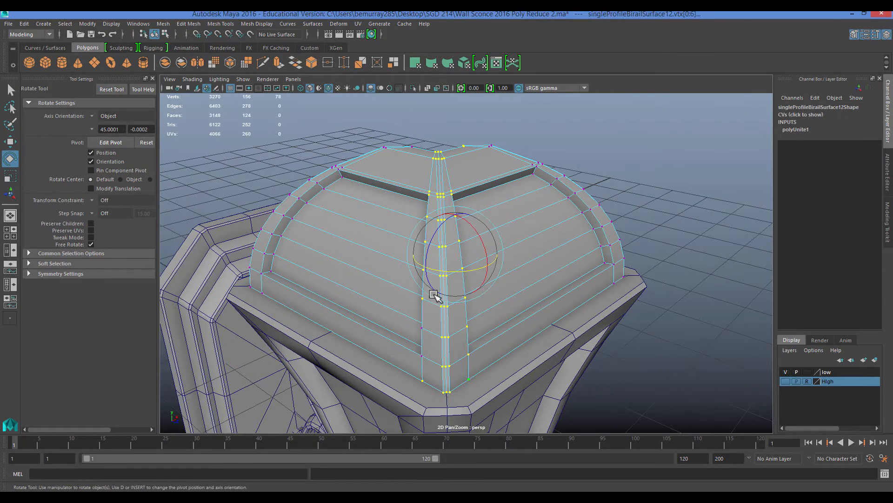
click(329, 62)
alt+drag(305, 141, 439, 291)
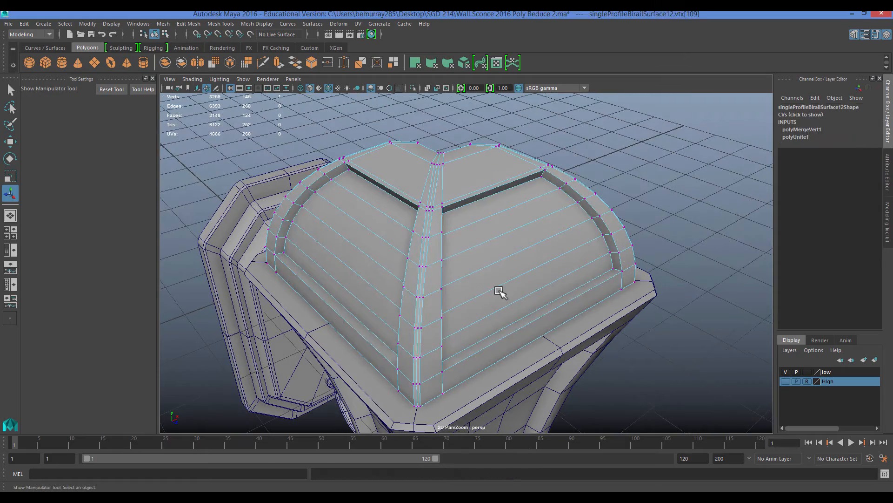
Step: Snap the half roof's pivot to the centre vertex of the lantern body's top
scroll(461, 320, down, 5)
alt+drag(461, 320, 419, 321)
right_drag(448, 220, 479, 206)
alt+drag(484, 290, 423, 293)
key(w)
key(d)
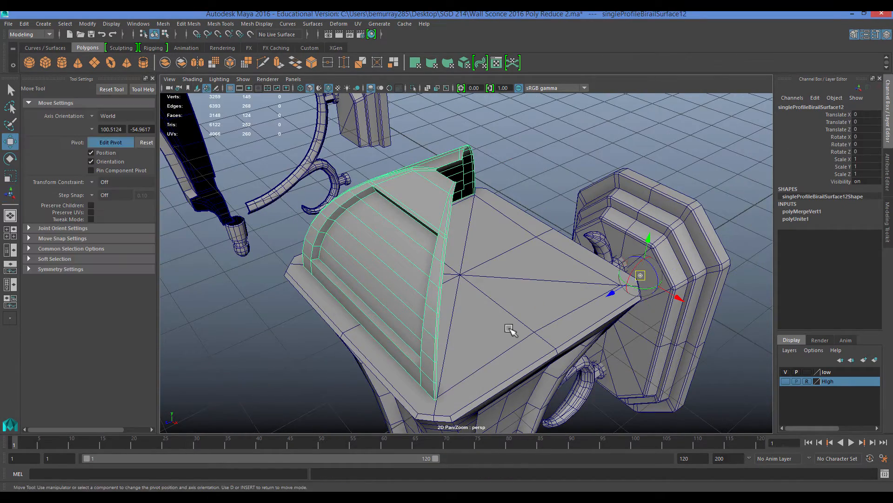
key(d)
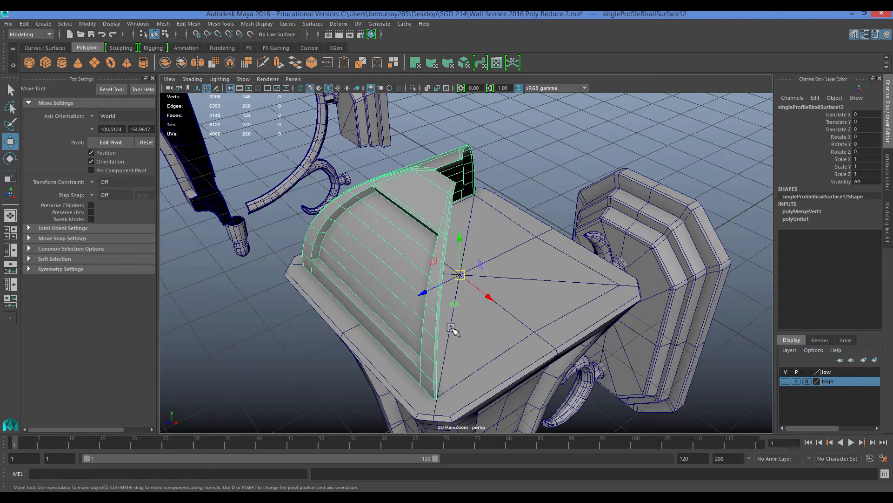
Step: Duplicate the half roof, rotate the copy 180 degrees about Y and combine both halves into one mesh
key(ctrl+d)
key(e)
drag(444, 312, 564, 275)
click(163, 23)
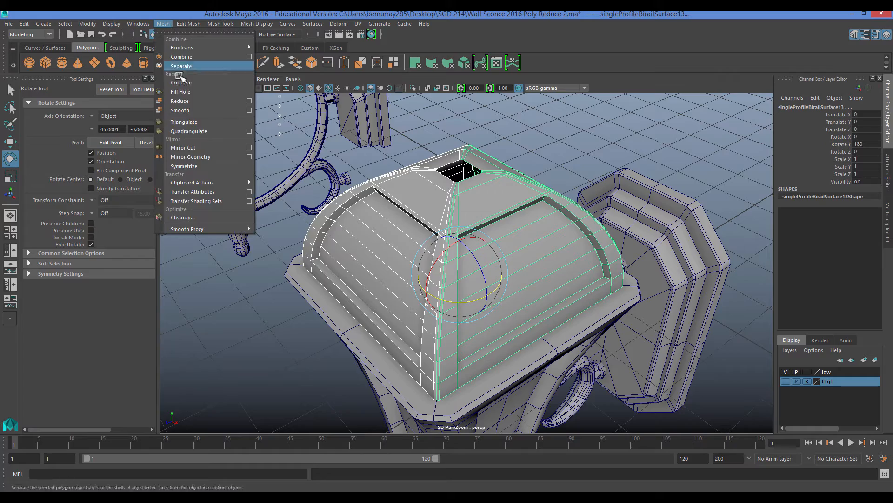
click(181, 56)
Step: Merge the overlapping vertices along the seams between the two roof halves and return to object selection
right_drag(448, 242, 403, 243)
alt+drag(342, 326, 373, 305)
drag(440, 119, 483, 391)
click(327, 63)
click(418, 243)
right_drag(419, 244, 452, 225)
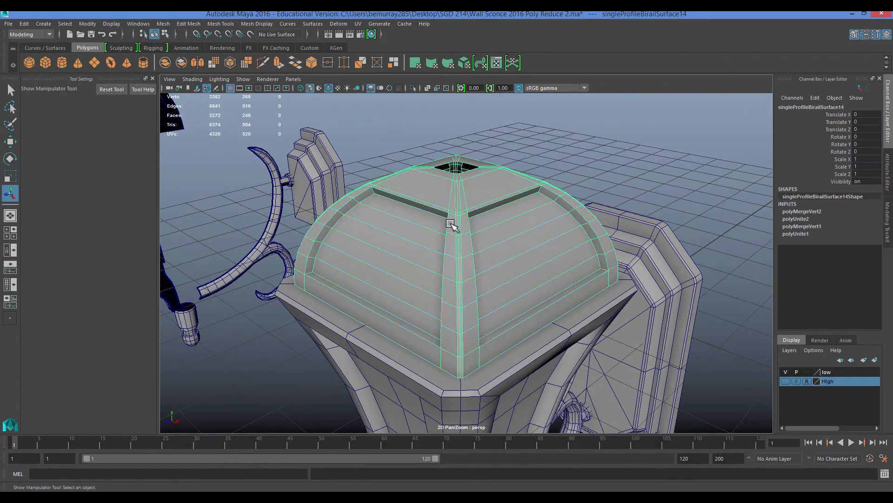
Step: Preview the completed roof smoothed, switch back to the unsmoothed display and clear the selection
key(3)
alt+drag(392, 162, 378, 177)
key(1)
scroll(434, 242, down, 4)
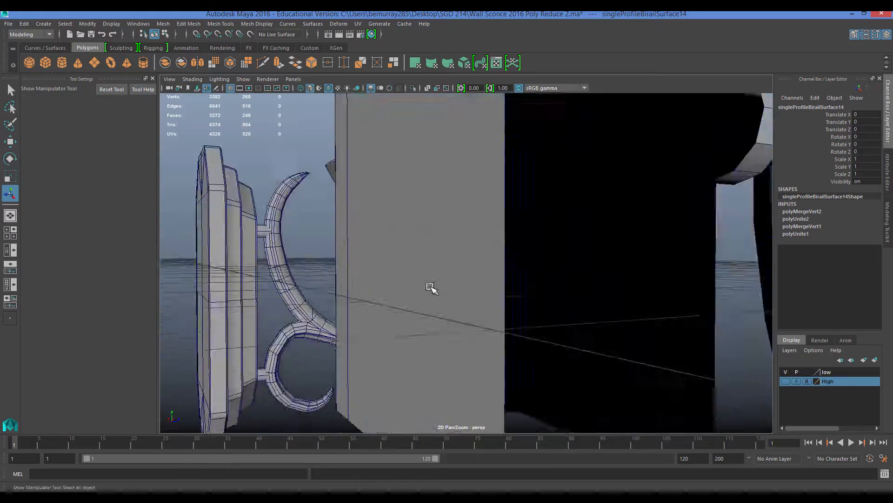
alt+drag(428, 287, 386, 390)
click(456, 158)
click(512, 203)
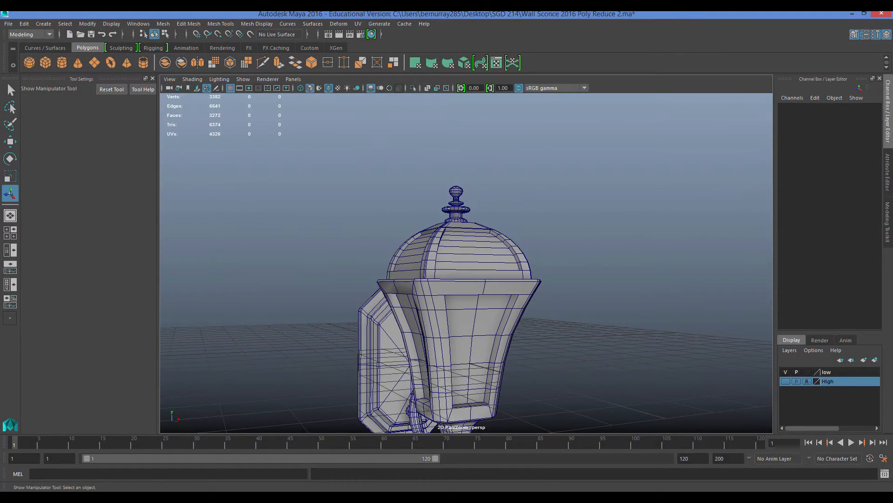
Step: Examine the low-poly sconce from several sides, including its wall plate, scroll arm and lantern body
alt+drag(438, 355, 358, 256)
click(442, 252)
scroll(437, 251, down, 4)
drag(321, 105, 435, 342)
scroll(462, 280, up, 3)
alt+middle_drag(428, 275, 437, 329)
scroll(437, 329, up, 5)
alt+middle_drag(484, 200, 431, 280)
click(462, 243)
click(431, 279)
alt+drag(431, 280, 470, 232)
alt+right_drag(391, 289, 288, 301)
click(288, 300)
alt+drag(289, 301, 407, 298)
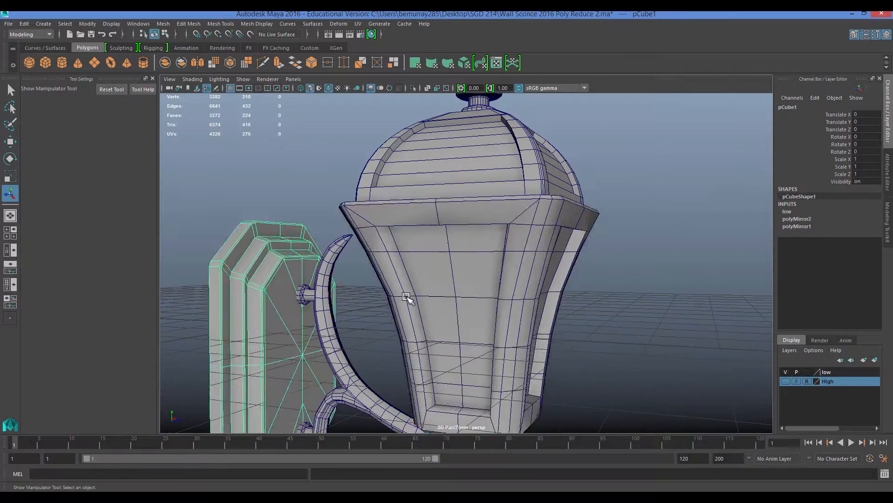
click(341, 359)
alt+drag(341, 358, 494, 395)
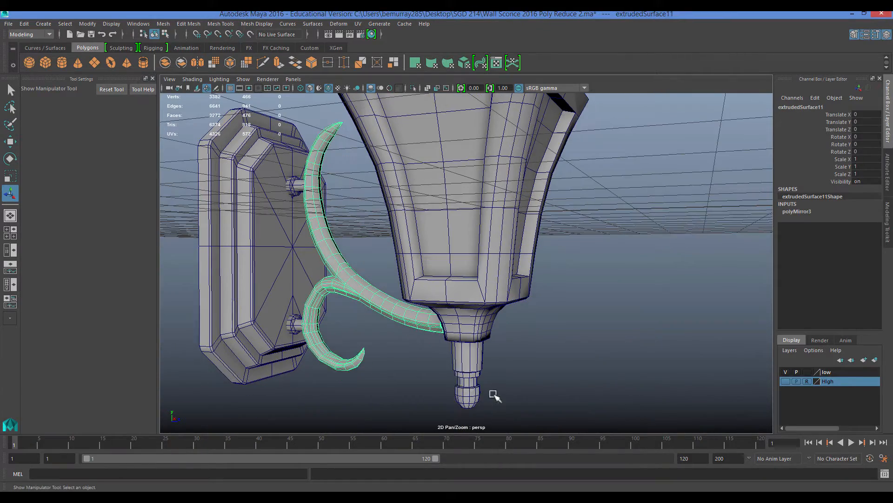
click(466, 329)
alt+middle_drag(477, 139, 453, 269)
Step: Select and frame the finial on top of the roof, and show the High layer for comparison
click(453, 269)
alt+drag(453, 181, 451, 226)
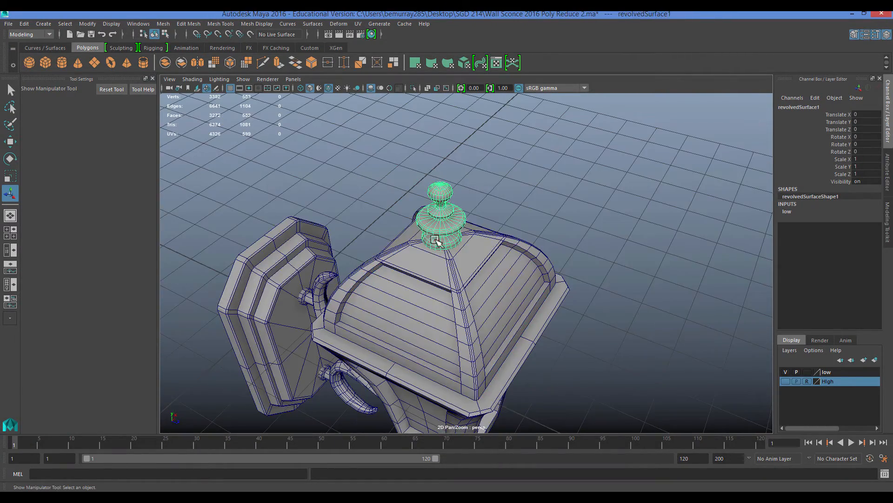
key(f)
alt+drag(359, 246, 348, 231)
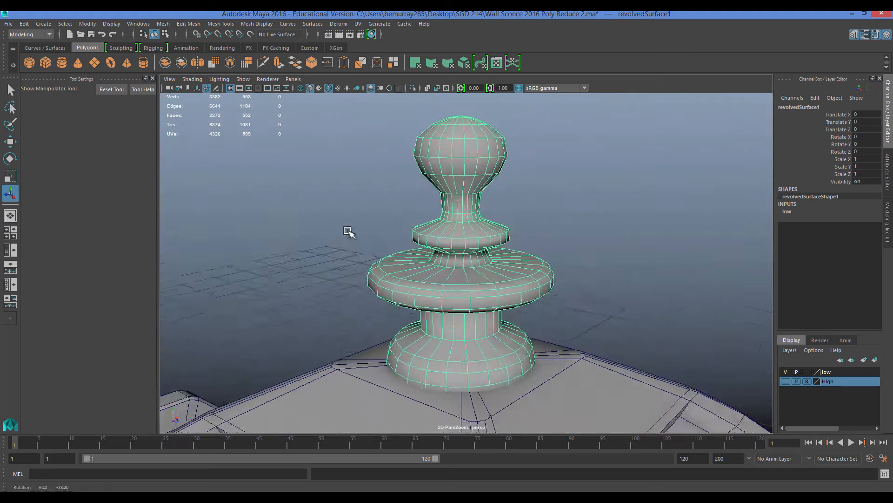
click(785, 381)
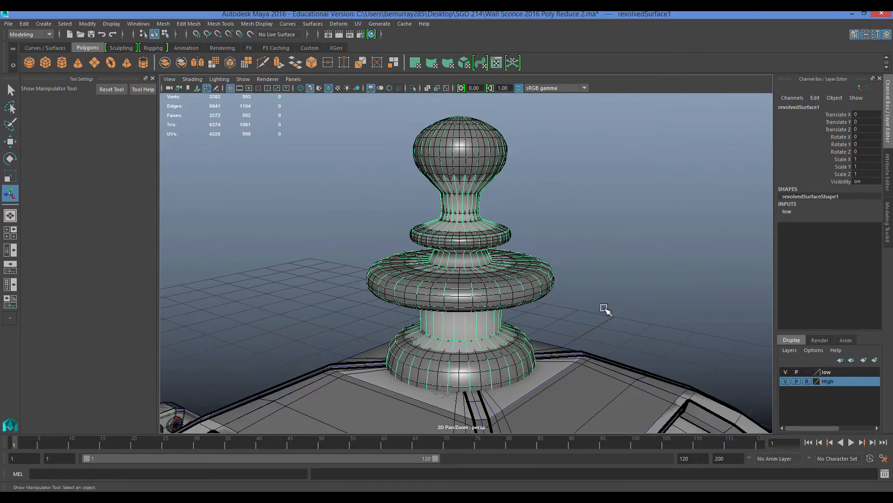
scroll(444, 371, up, 6)
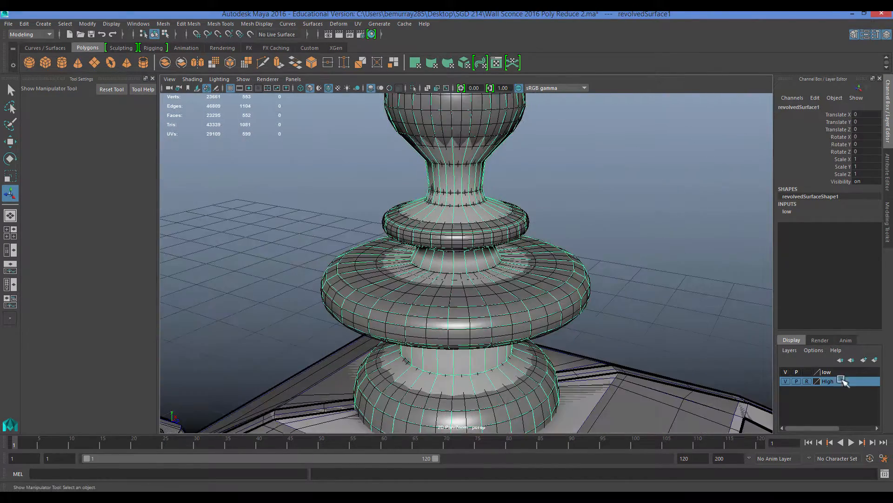
click(807, 381)
click(807, 381)
Step: Delete every other vertical edge loop around the low-poly finial
click(602, 234)
alt+drag(602, 234, 513, 271)
alt+middle_drag(512, 208, 510, 271)
click(510, 272)
right_drag(484, 242, 484, 218)
scroll(476, 238, up, 5)
double_click(497, 238)
alt+drag(511, 269, 465, 253)
shift+double_click(508, 238)
shift+double_click(505, 237)
shift+double_click(507, 238)
shift+double_click(487, 238)
shift+double_click(484, 237)
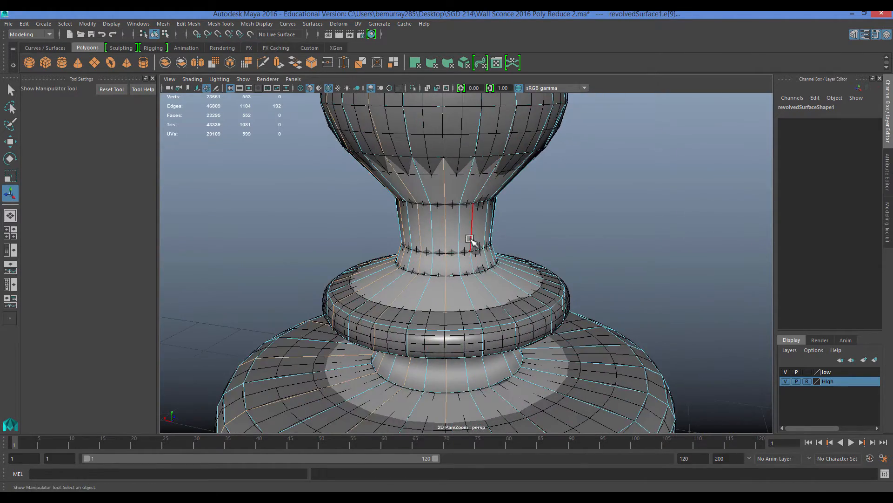
shift+double_click(497, 246)
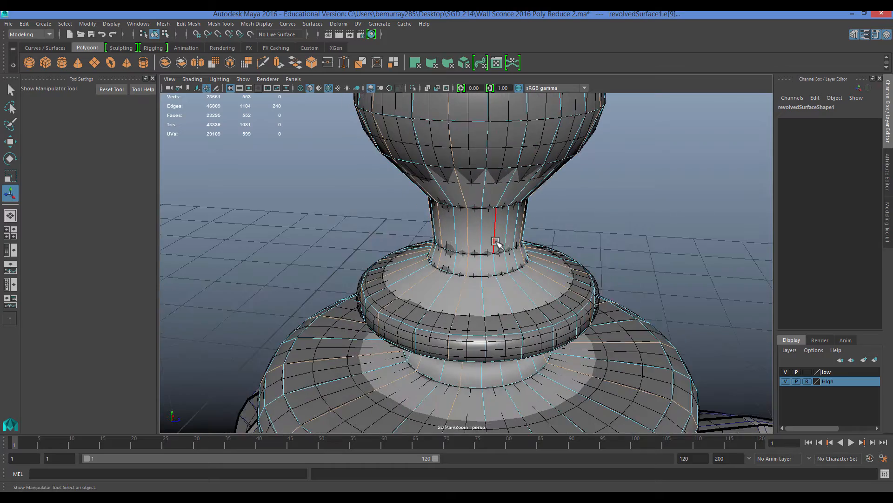
alt+drag(495, 246, 594, 308)
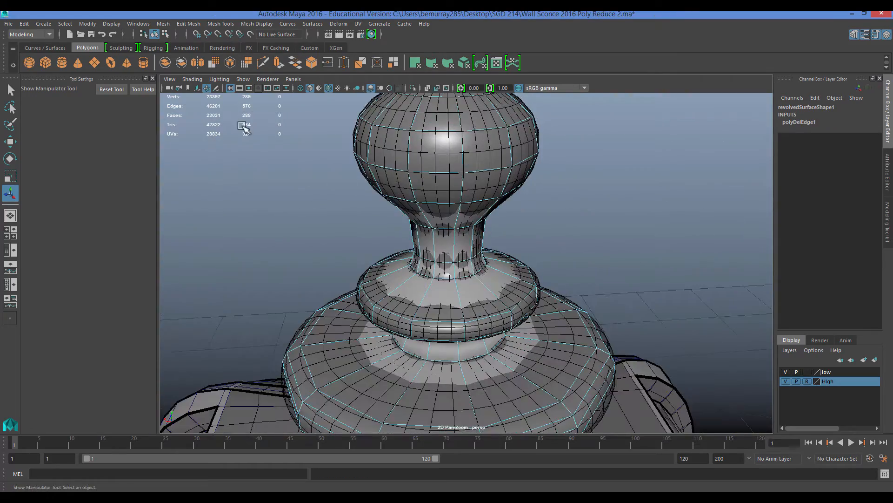
Step: Try to delete every other remaining vertical edge loop on the finial, and undo the deletion
alt+drag(470, 244, 510, 287)
double_click(464, 305)
mouse_move(464, 305)
alt+mouse_down()
mouse_move(505, 305)
mouse_move(481, 302)
alt+mouse_up()
shift+double_click(444, 300)
shift+double_click(420, 302)
mouse_move(420, 303)
alt+mouse_down()
mouse_move(471, 326)
mouse_move(523, 328)
mouse_move(432, 312)
alt+mouse_up()
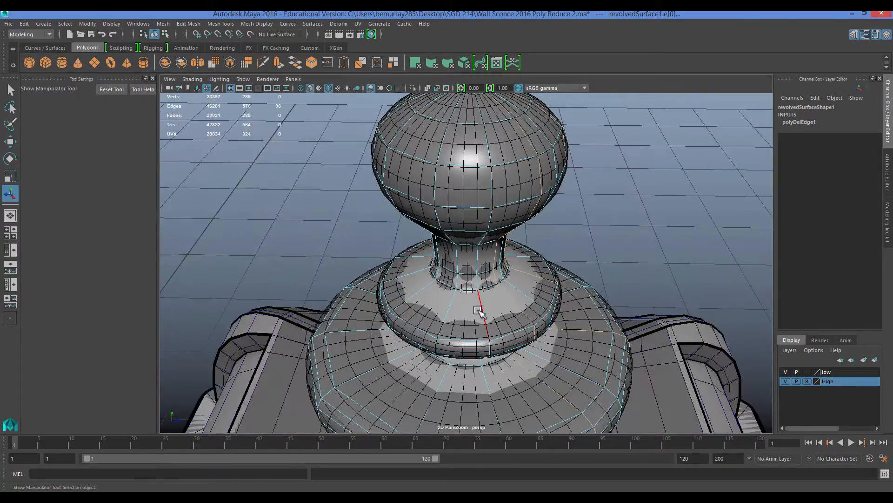
alt+drag(473, 339, 560, 283)
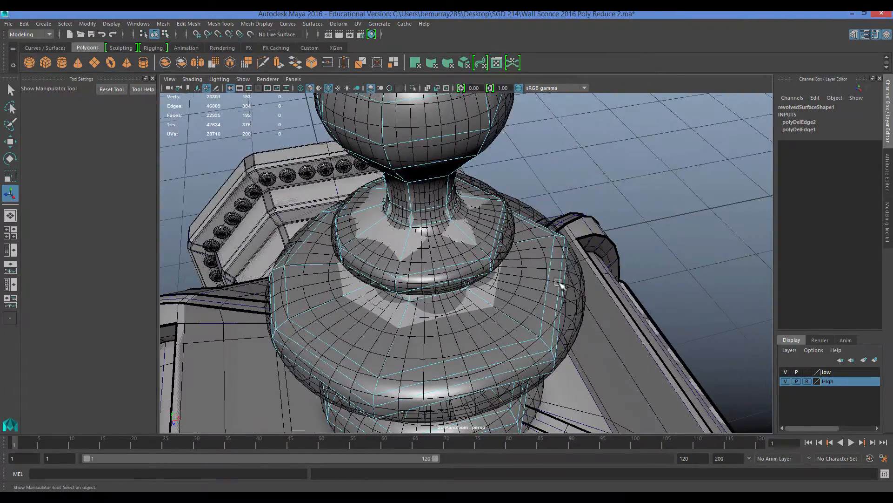
key(ctrl+z)
click(614, 247)
Step: Delete two horizontal edge loops from the finial's wide disc
alt+drag(614, 248, 467, 282)
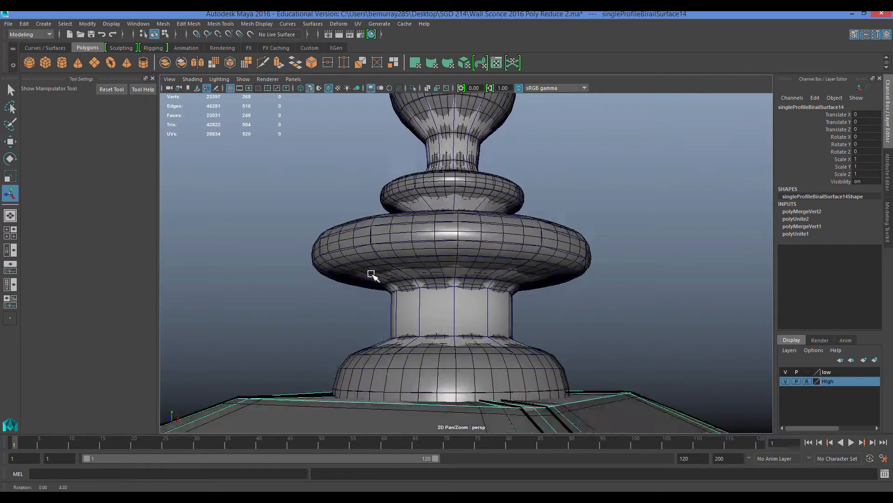
alt+drag(371, 274, 343, 288)
right_drag(351, 244, 353, 219)
click(349, 242)
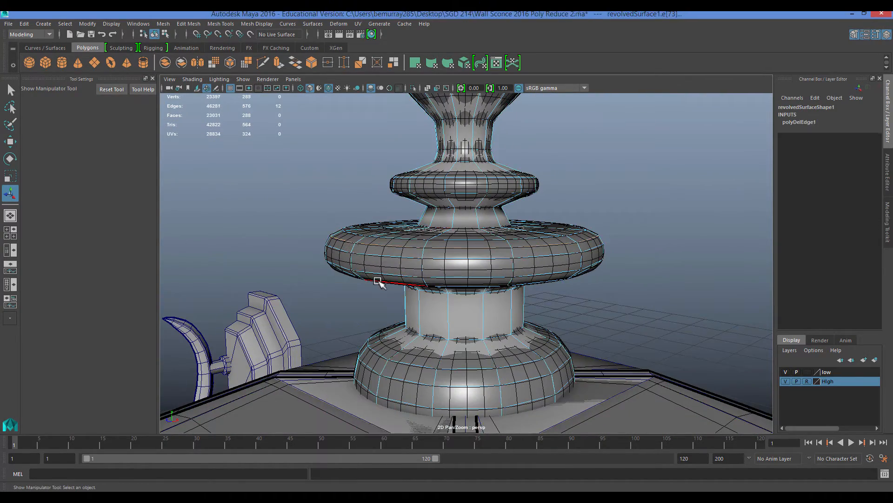
alt+drag(410, 285, 455, 251)
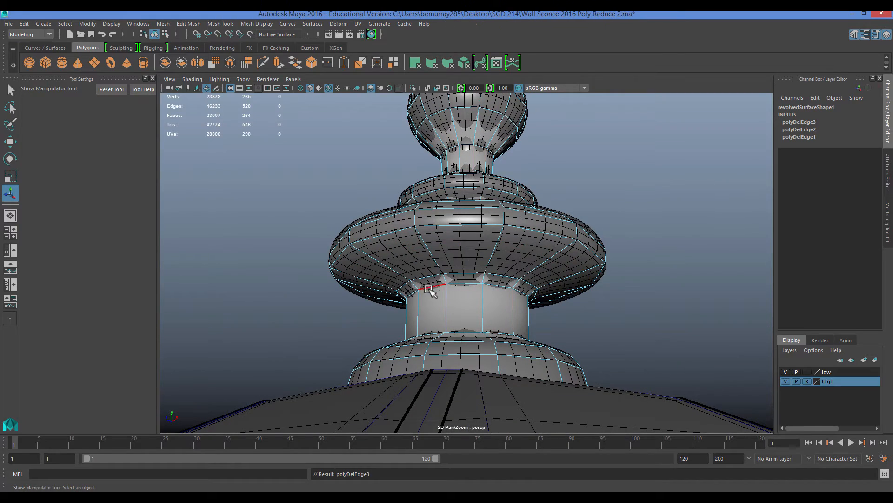
Step: Delete another horizontal edge loop under the finial's wide disc and move the neighbouring loop vertically to fit the high-poly shape
mouse_move(448, 285)
alt+mouse_down()
mouse_move(459, 317)
mouse_move(455, 275)
alt+mouse_up()
right_drag(454, 243, 456, 221)
double_click(455, 262)
key(w)
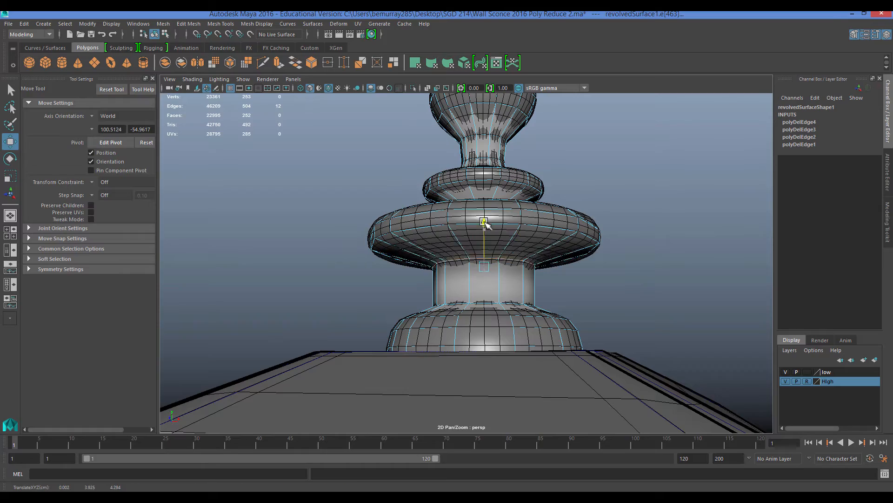
alt+drag(484, 222, 489, 242)
Step: Delete one more horizontal edge loop from the finial, and move and scale the wide disc's upper loop to fit the high-poly shape
click(365, 235)
double_click(539, 333)
key(ctrl+Delete)
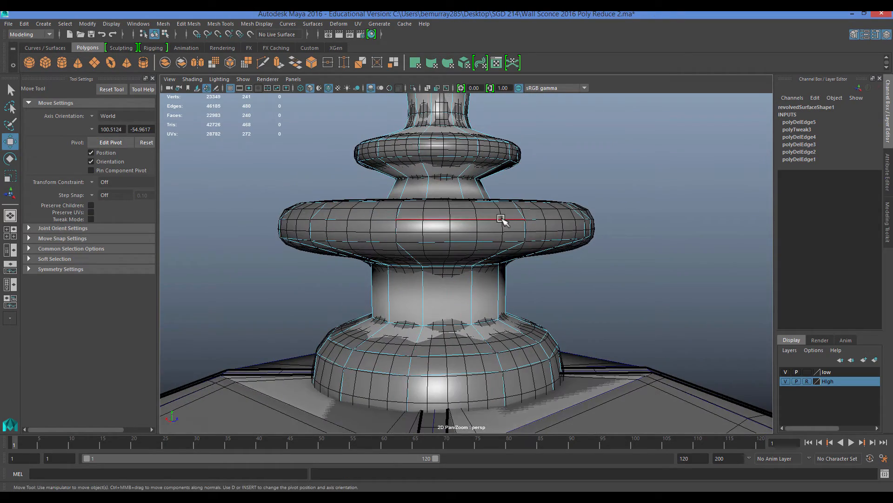
drag(438, 173, 439, 170)
key(r)
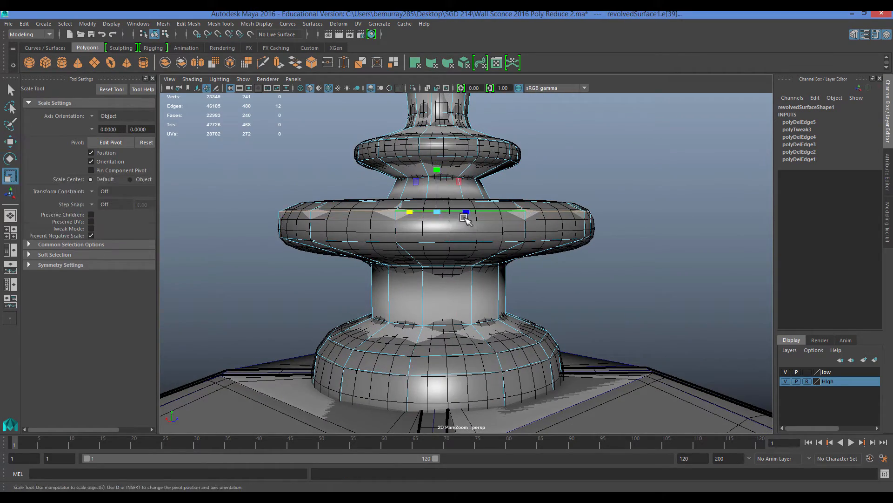
drag(436, 213, 438, 217)
click(611, 180)
Step: Delete the extra horizontal edge loop near the lower end of the finial's neck
alt+drag(551, 224, 462, 243)
scroll(463, 244, up, 3)
alt+middle_drag(463, 244, 483, 333)
right_drag(440, 139, 486, 126)
alt+middle_drag(452, 172, 480, 230)
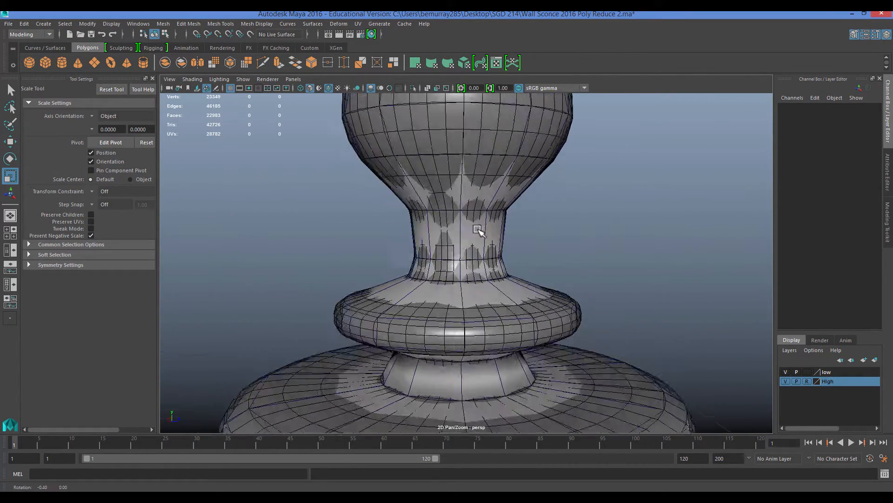
alt+middle_drag(475, 122, 475, 197)
click(475, 198)
alt+drag(474, 198, 493, 195)
alt+middle_drag(492, 220, 460, 100)
scroll(454, 206, down, 2)
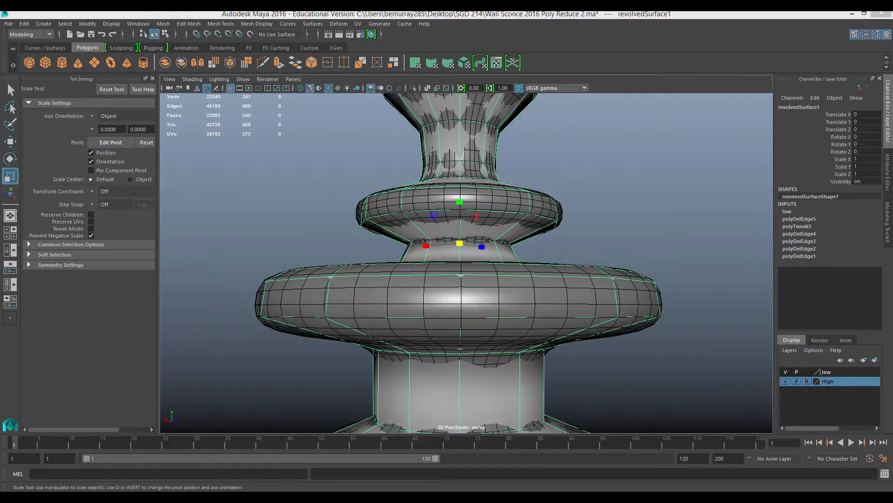
right_drag(449, 172, 449, 146)
click(451, 163)
click(296, 199)
Step: Select all parts of the low-poly sconce and hide the High layer
alt+drag(419, 251, 448, 295)
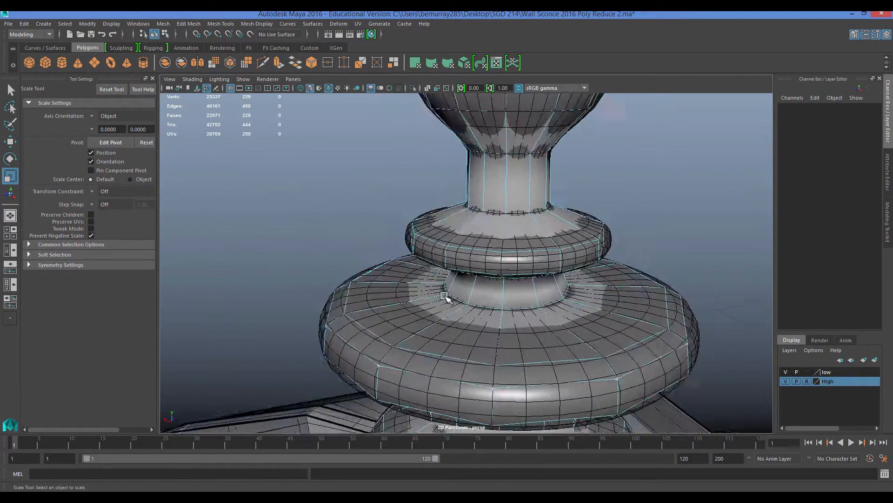
scroll(429, 255, down, 3)
alt+middle_drag(448, 295, 427, 209)
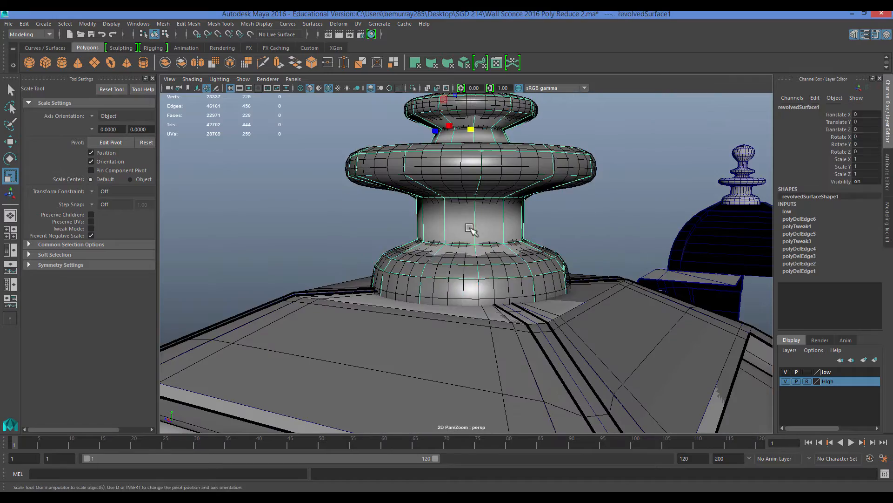
alt+drag(472, 225, 510, 226)
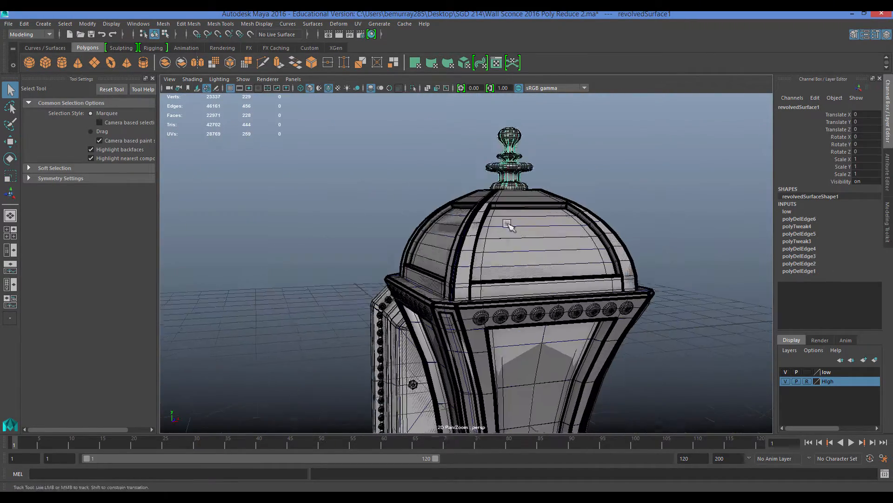
click(321, 158)
scroll(326, 149, down, 3)
drag(339, 136, 669, 431)
click(785, 381)
alt+drag(279, 242, 355, 275)
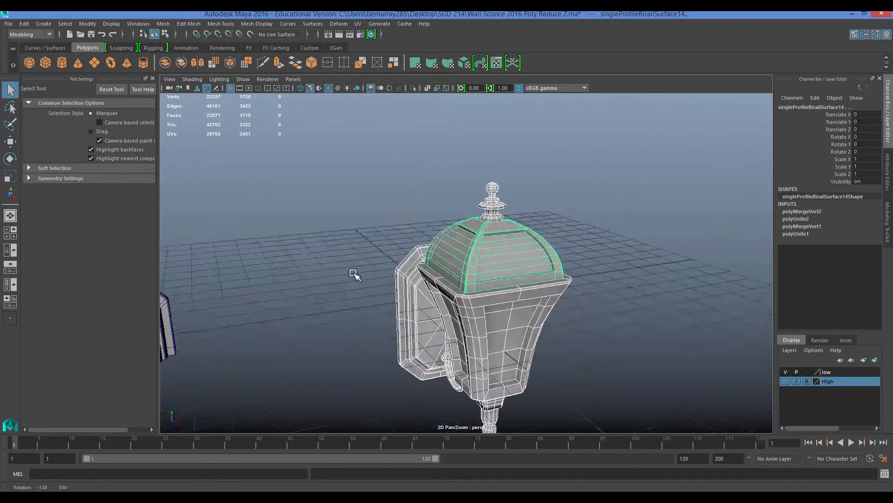
scroll(355, 275, up, 3)
alt+middle_drag(343, 283, 430, 267)
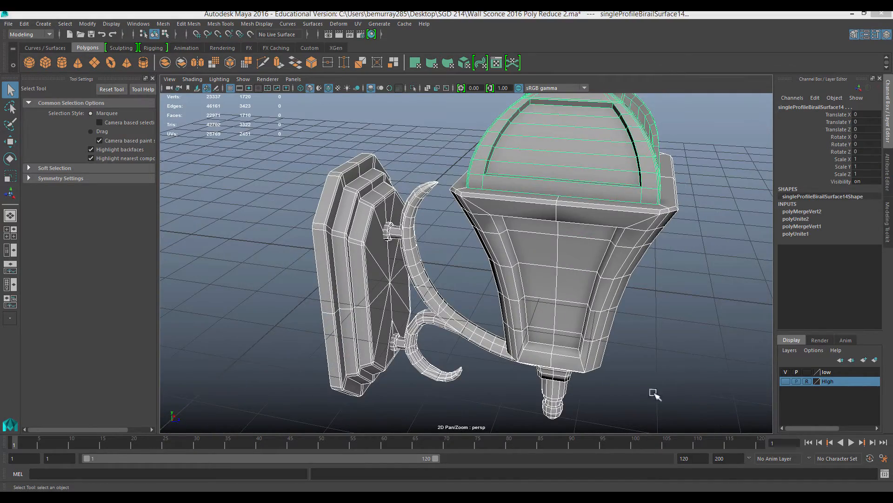
Step: Delete two horizontal edge loops from the tapered neck at the bottom of the lantern body
click(610, 324)
alt+drag(612, 325, 516, 306)
alt+right_drag(516, 305, 573, 317)
alt+drag(572, 317, 529, 242)
right_drag(529, 242, 529, 217)
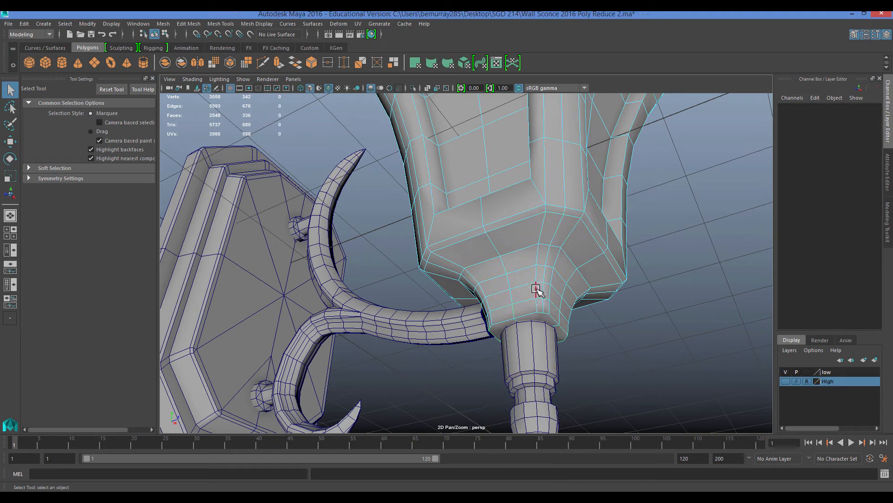
click(529, 299)
double_click(529, 270)
key(ctrl+Delete)
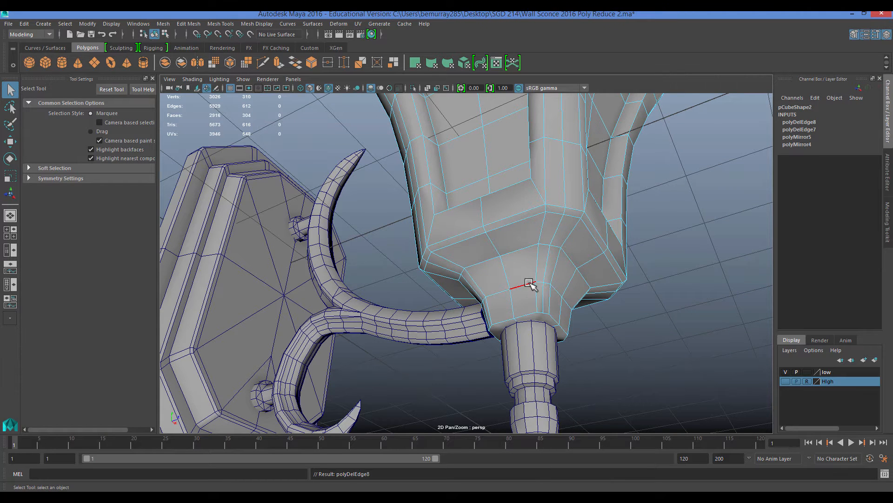
Step: Compare against the High layer and delete one more horizontal edge loop around the base of the lantern body
click(785, 381)
click(786, 381)
click(526, 223)
alt+drag(525, 223, 518, 227)
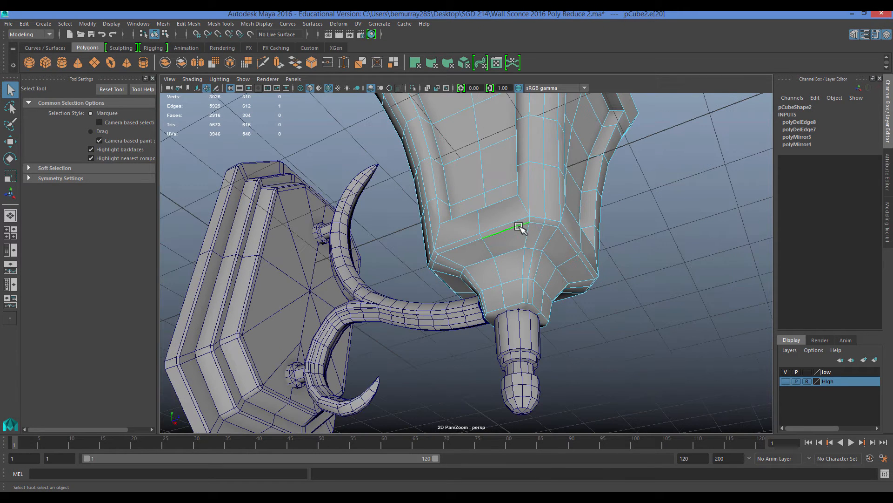
alt+drag(551, 261, 643, 269)
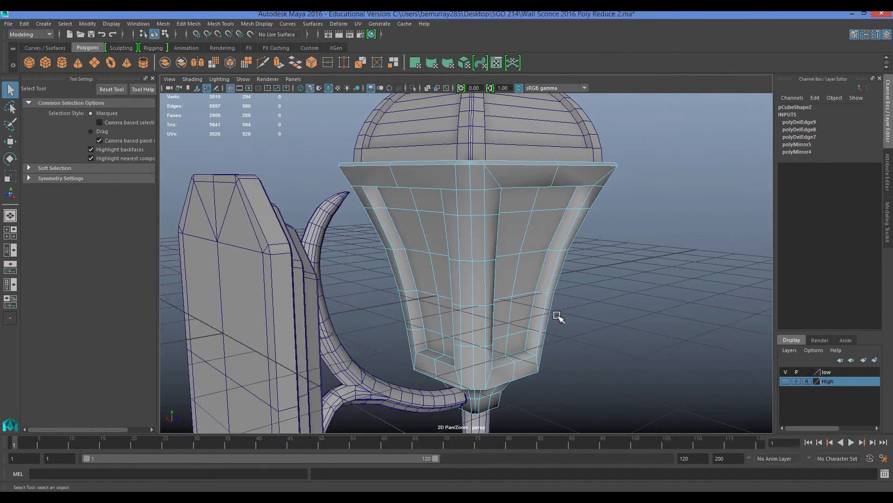
Step: Select the low-poly scroll arm, show the High layer over it and switch to edge selection
click(458, 398)
alt+drag(458, 398, 674, 387)
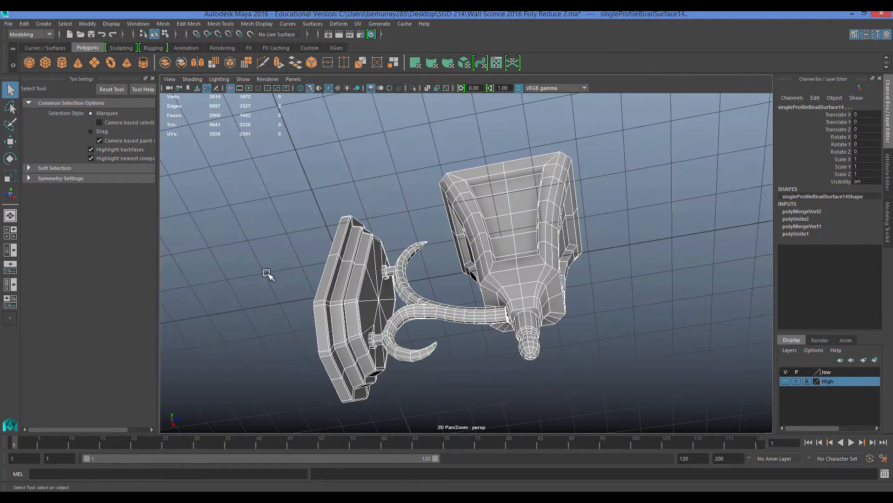
click(409, 316)
scroll(409, 317, up, 4)
alt+drag(416, 351, 473, 377)
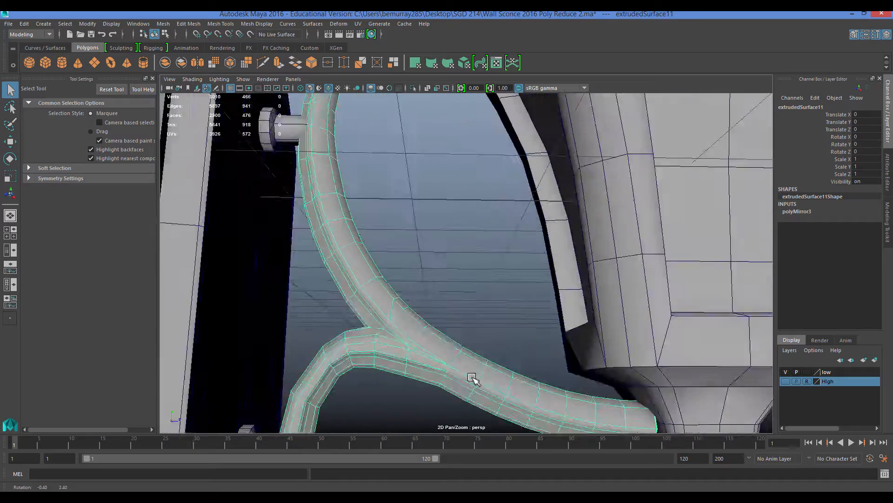
alt+middle_drag(473, 377, 479, 316)
click(787, 381)
alt+drag(509, 364, 495, 304)
right_drag(495, 304, 496, 257)
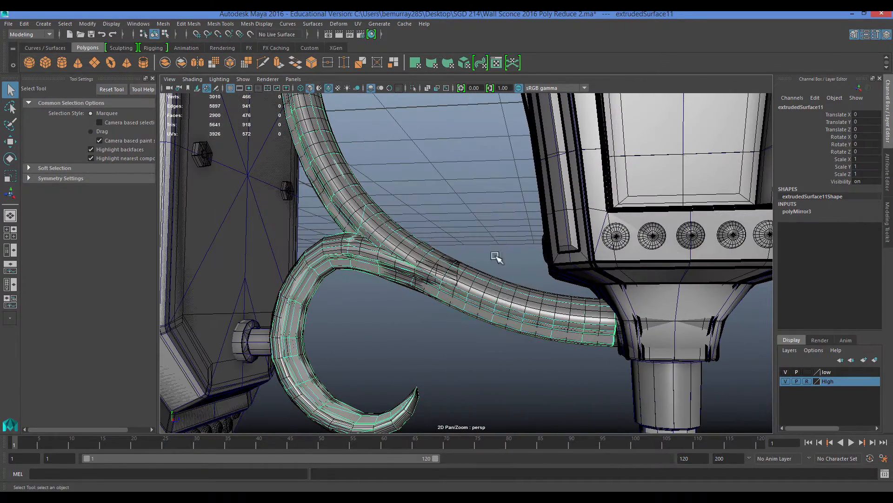
Step: Delete four cross-section edge loops along the scroll arm between the lantern and the fork
double_click(498, 297)
key(ctrl+Delete)
double_click(586, 317)
key(ctrl+Delete)
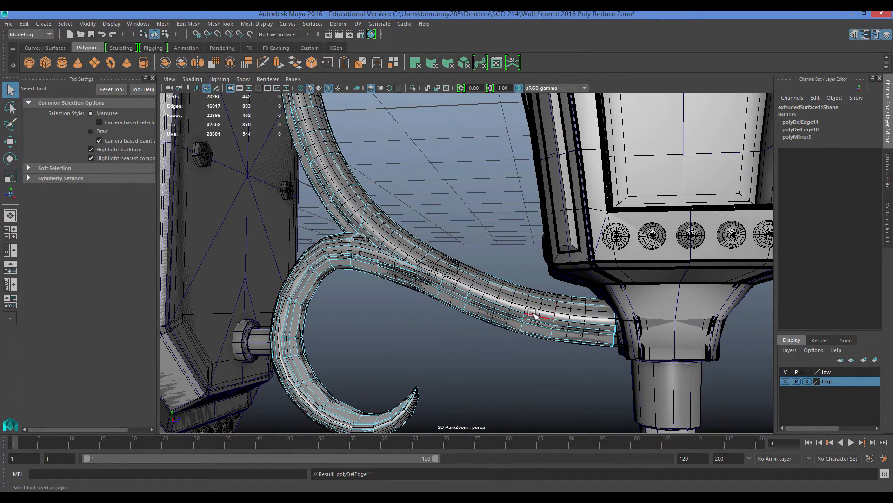
double_click(448, 275)
key(ctrl+Delete)
alt+drag(448, 276, 399, 267)
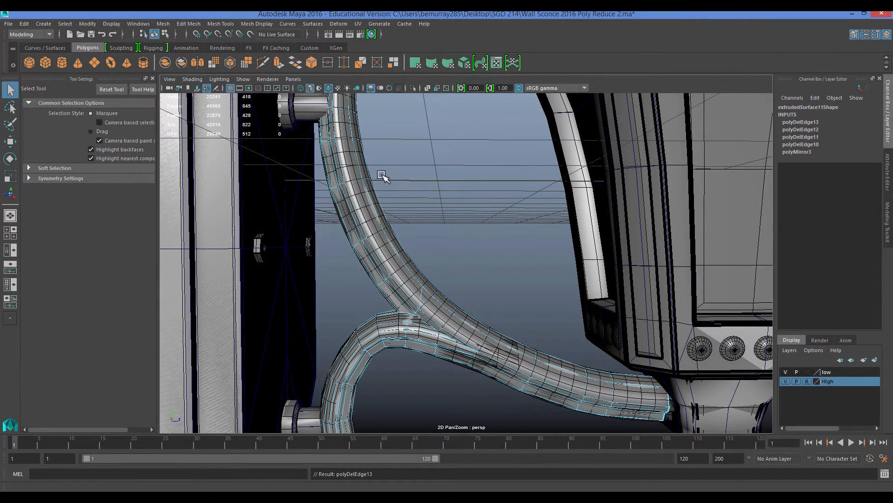
Step: Delete one cross-section edge loop from the arm's upper curl beside the wall peg
alt+drag(379, 170, 396, 255)
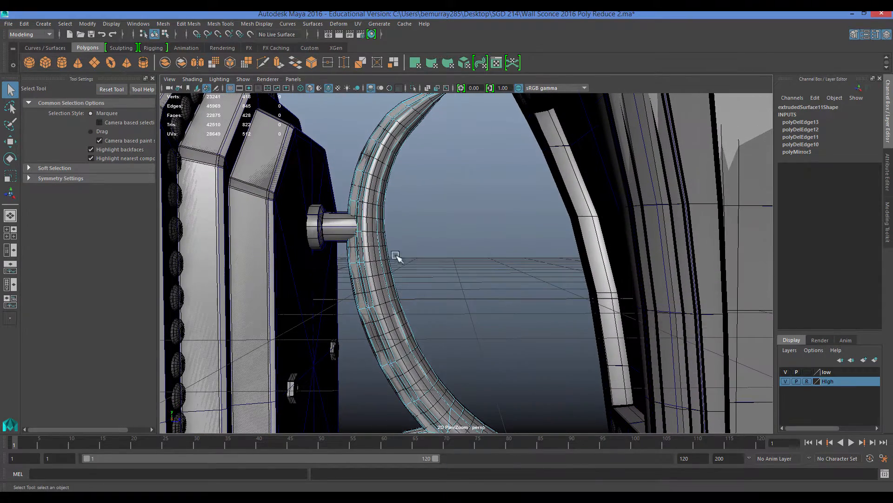
double_click(370, 231)
key(ctrl+Delete)
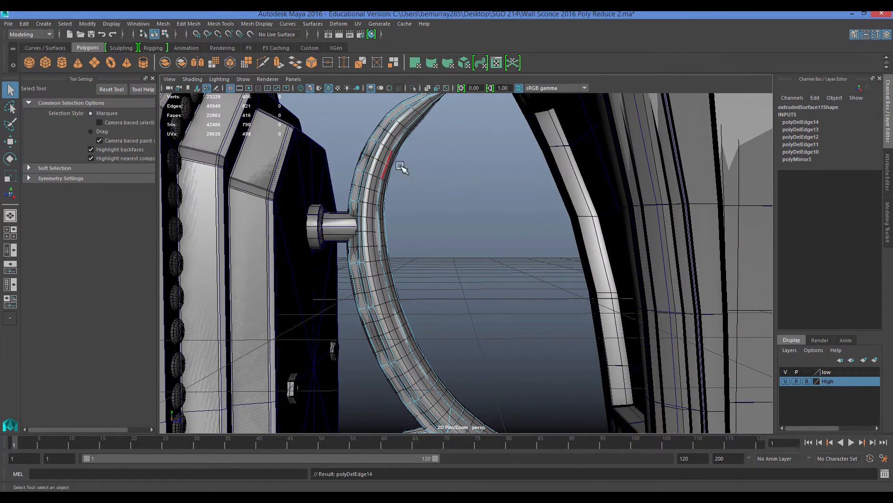
alt+drag(401, 167, 383, 161)
key(ctrl+Delete)
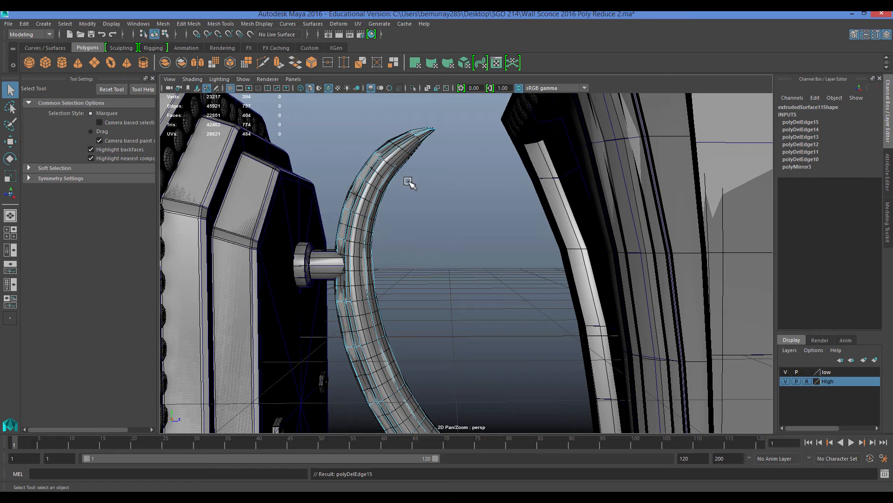
key(ctrl+z)
alt+middle_drag(399, 204, 417, 245)
scroll(417, 239, up, 4)
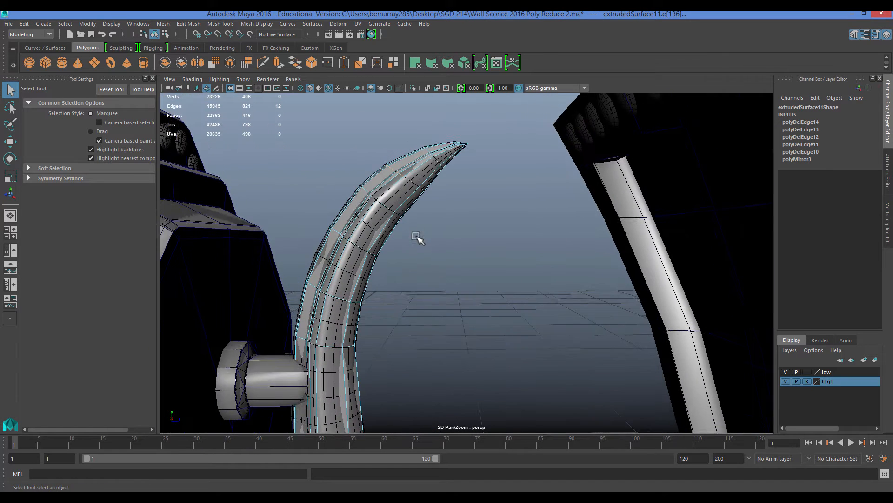
key(ctrl+Delete)
key(ctrl+z)
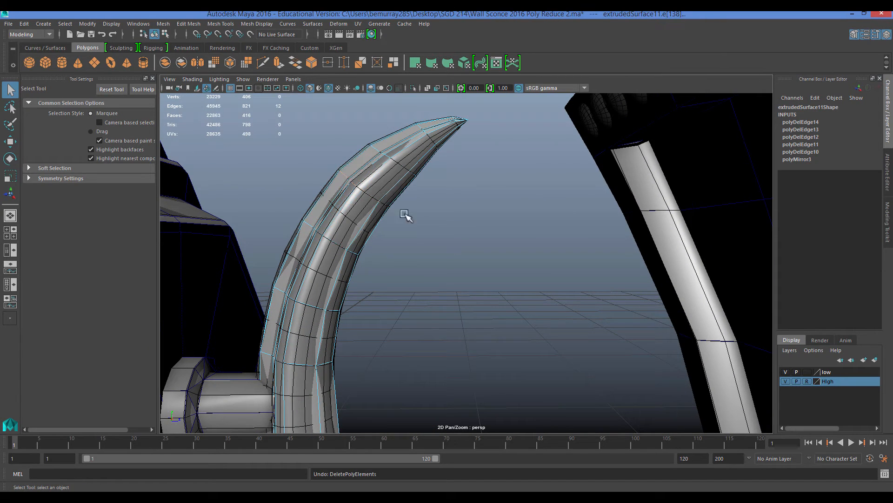
Step: Delete the extra edge loop near the tip of the arm's upper curl and hide the High layer
key(ctrl+Delete)
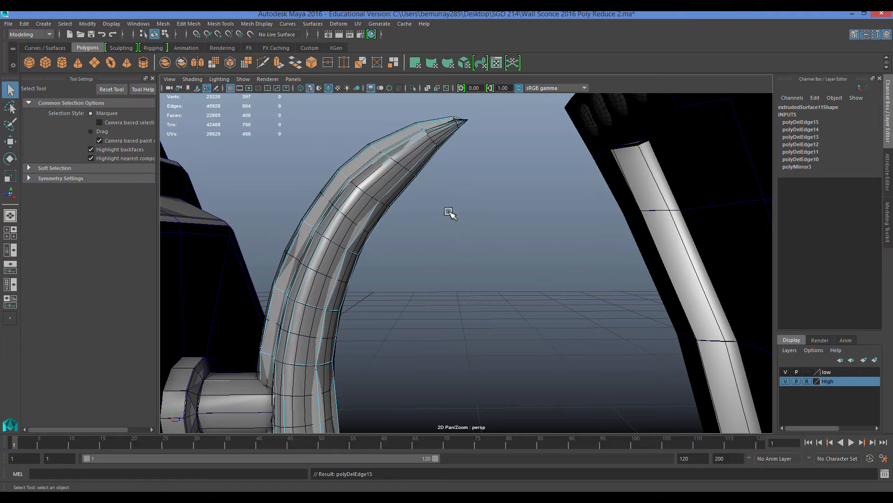
alt+drag(451, 211, 446, 220)
alt+middle_drag(446, 219, 464, 260)
click(785, 381)
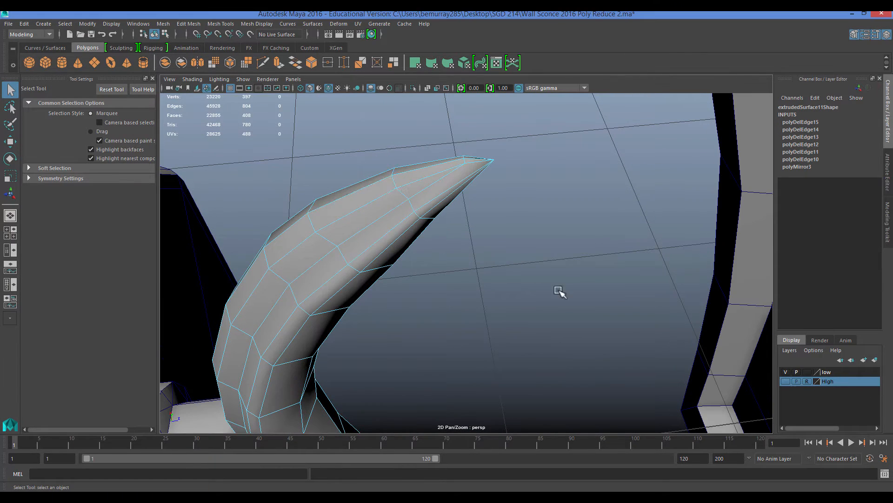
Step: Examine the tip of the arm's upper curl from several angles for leftover vertices and uneven edges
key(f)
scroll(431, 228, down, 6)
alt+drag(431, 228, 275, 245)
scroll(297, 251, up, 3)
click(349, 245)
alt+drag(343, 226, 374, 280)
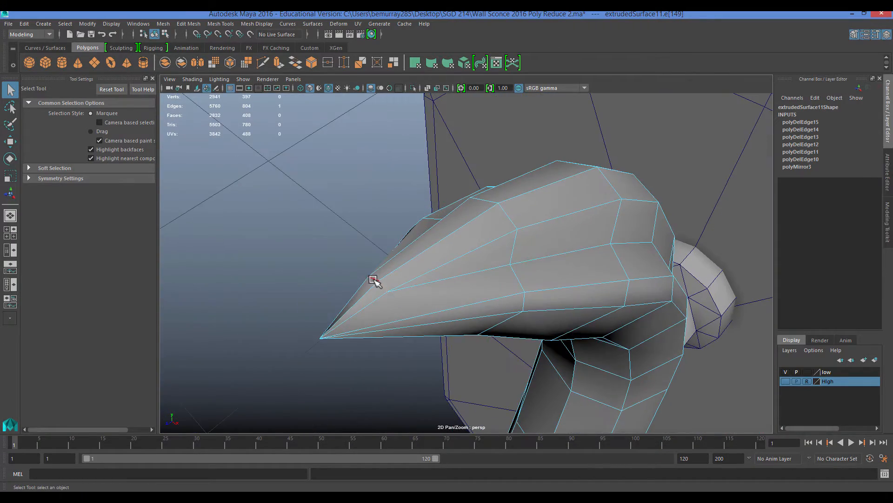
alt+drag(327, 330, 344, 313)
key(f)
scroll(351, 323, down, 3)
Step: Target-weld the surplus vertices along one side of the upper curl into their neighbours, down to the wall peg
click(888, 222)
click(799, 363)
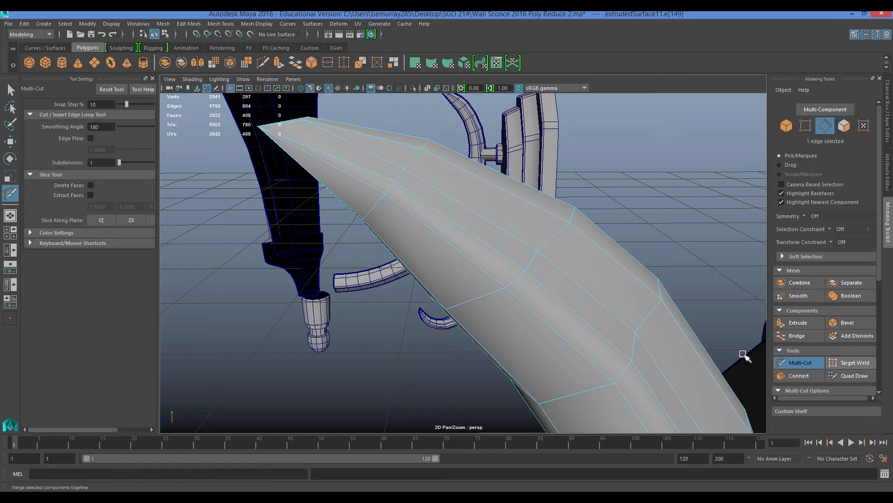
right_drag(395, 180, 349, 182)
alt+drag(389, 195, 522, 161)
alt+drag(522, 161, 363, 235)
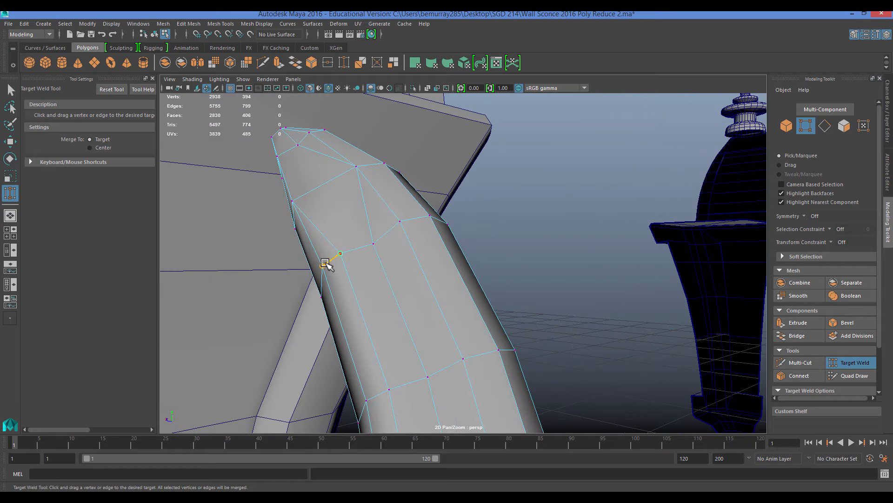
drag(326, 264, 323, 265)
alt+drag(392, 277, 470, 266)
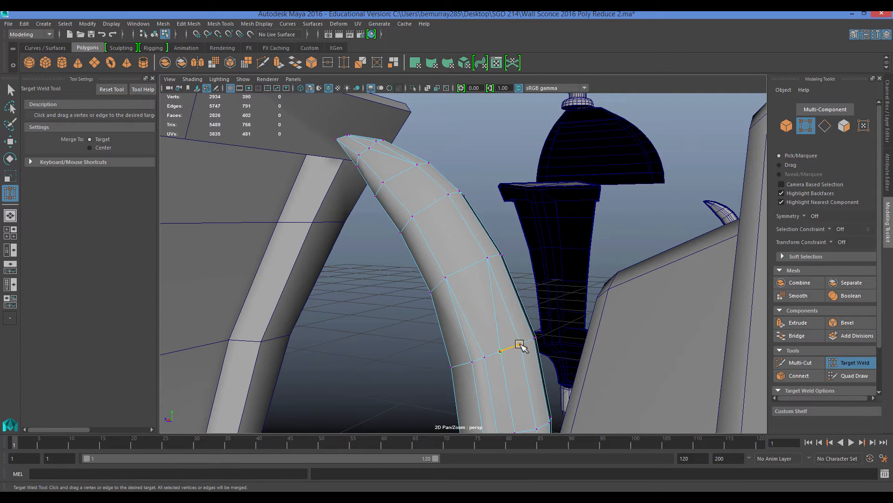
drag(478, 361, 477, 367)
alt+drag(476, 368, 488, 282)
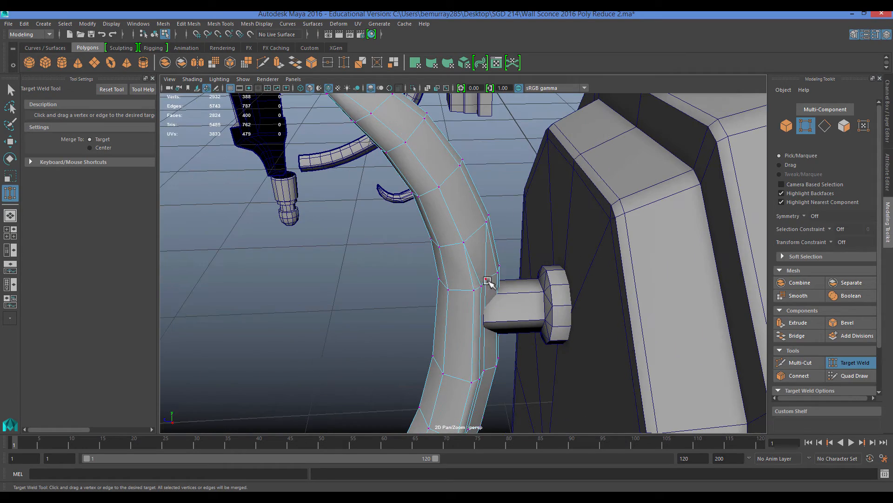
alt+drag(488, 357, 465, 316)
key(q)
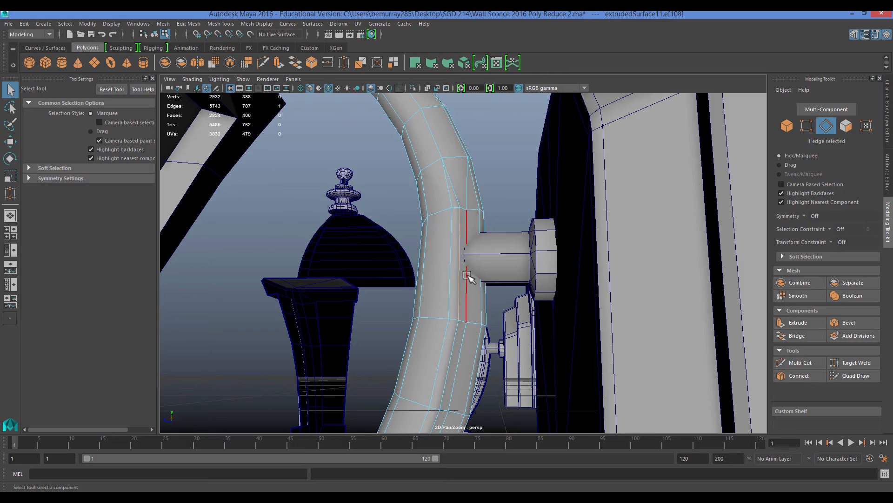
key(w)
click(471, 318)
click(409, 227)
alt+drag(410, 227, 326, 354)
Step: Resume Target Weld and merge the closely spaced vertices on the other side of the curl near its tip
click(851, 362)
alt+drag(560, 346, 464, 308)
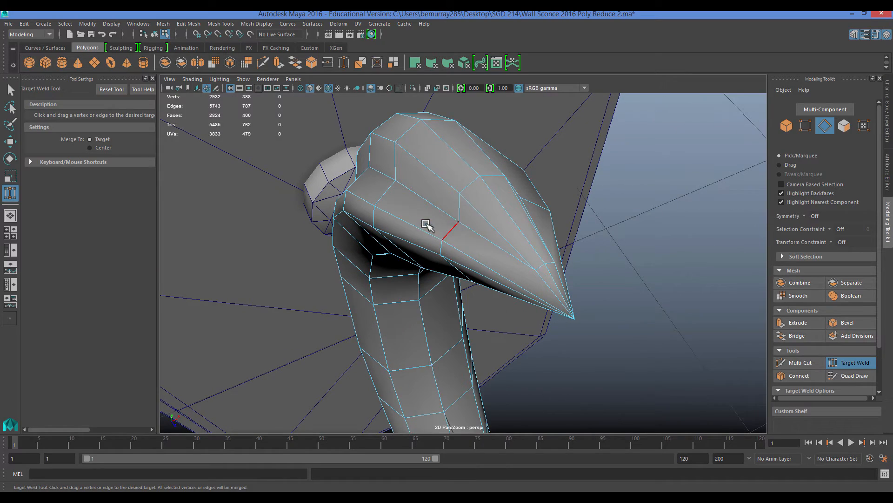
drag(459, 182, 459, 185)
alt+drag(459, 185, 494, 250)
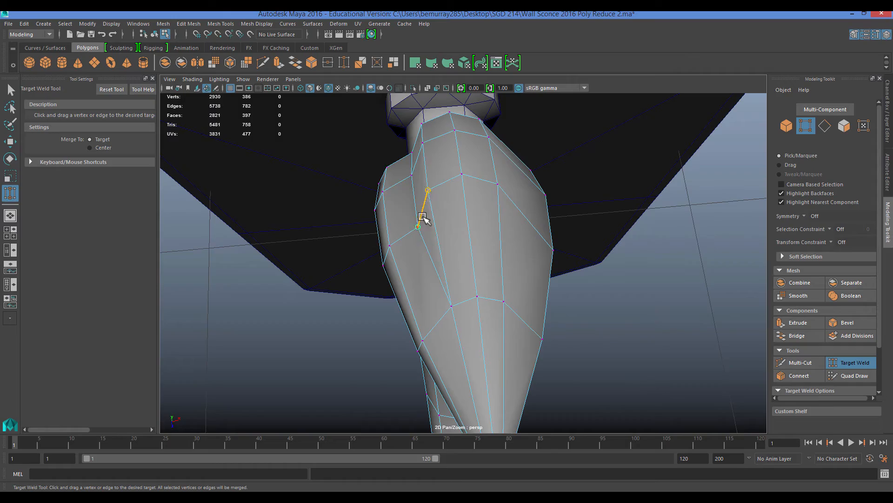
drag(423, 217, 421, 219)
alt+drag(421, 218, 352, 256)
Step: Weld the remaining surplus vertices along the lantern-facing side of the upper curl up to its tip
alt+drag(352, 257, 426, 332)
alt+drag(426, 332, 451, 277)
drag(495, 205, 506, 215)
alt+middle_drag(542, 166, 490, 209)
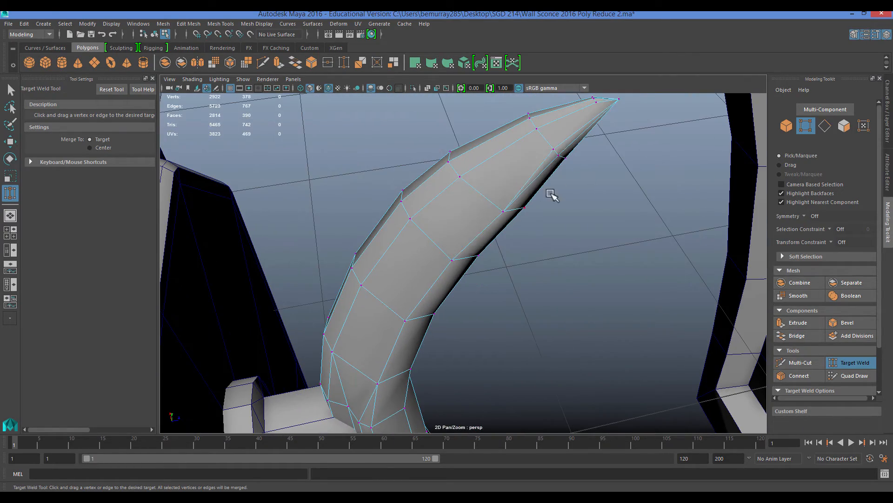
drag(553, 160, 565, 158)
alt+drag(565, 158, 436, 326)
Step: Return to object selection, select the low-poly sconce's parts and frame them in the view
scroll(459, 283, down, 3)
key(q)
right_drag(484, 235, 534, 224)
scroll(298, 243, down, 8)
click(298, 242)
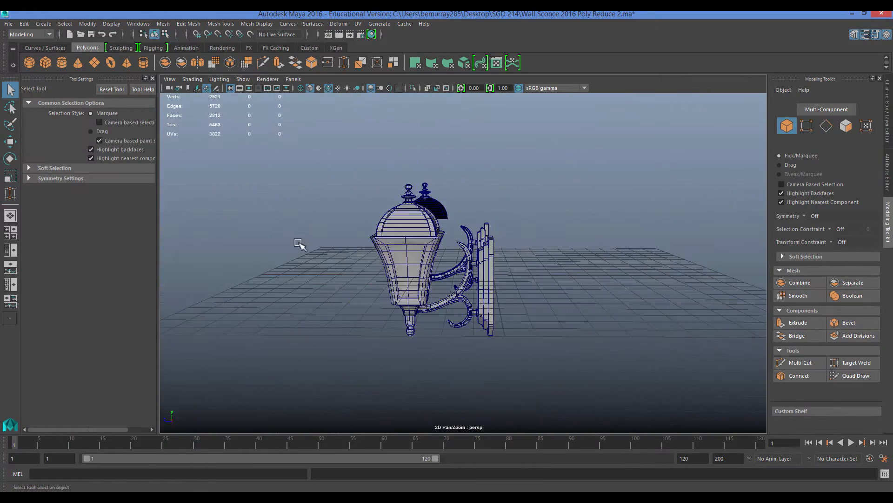
drag(402, 208, 454, 331)
key(f)
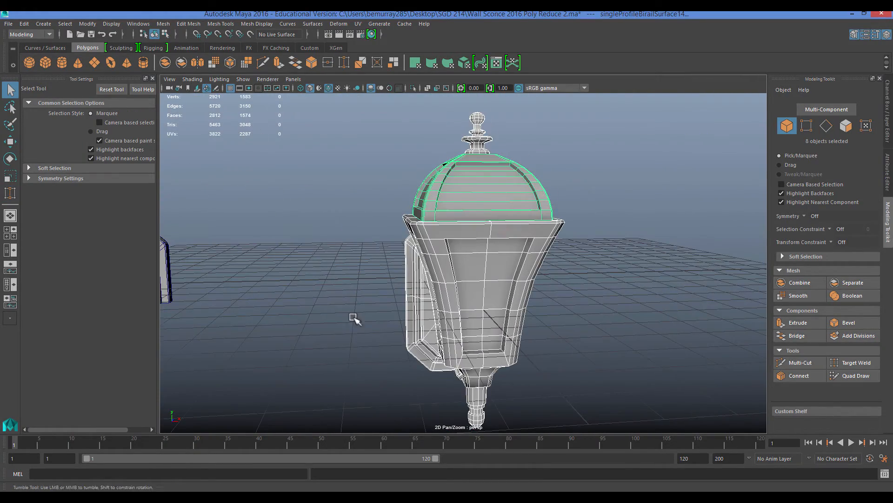
Step: Delete the vertical edge loops running down the centre of the lantern body's panels, and return to object selection
click(598, 225)
alt+drag(599, 226, 537, 236)
scroll(537, 235, up, 2)
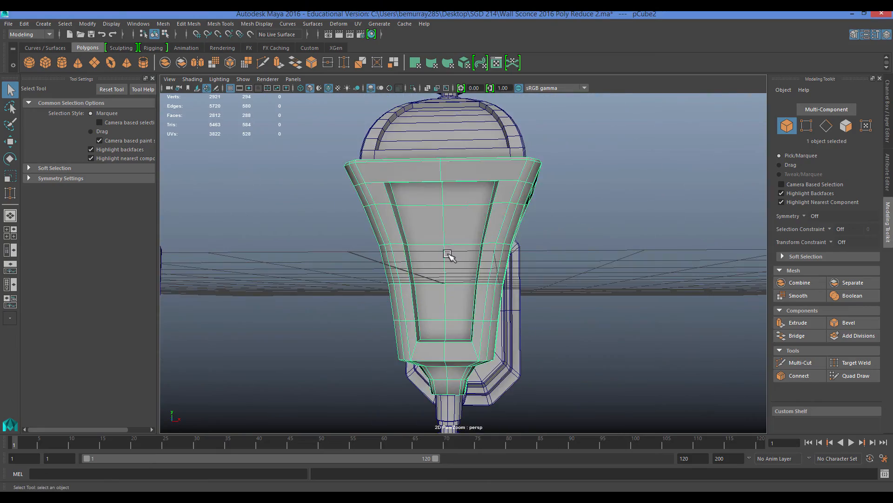
alt+drag(459, 257, 505, 250)
right_drag(503, 248, 500, 215)
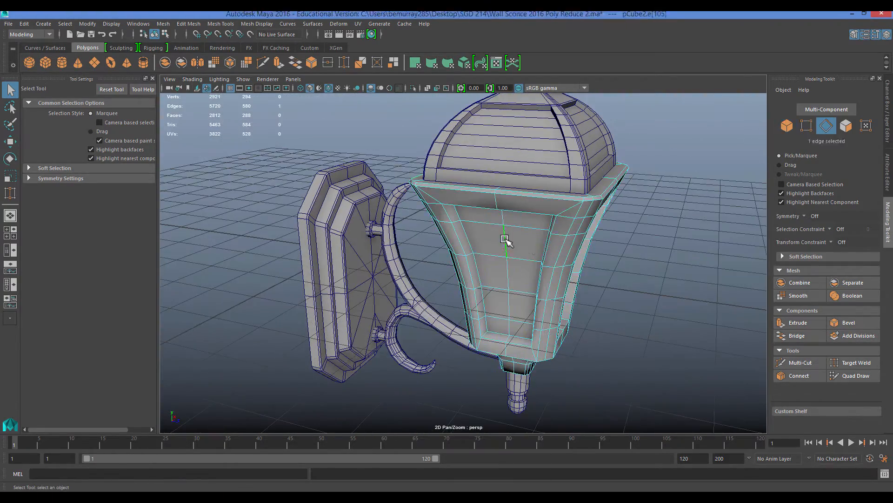
mouse_move(517, 251)
alt+mouse_down()
mouse_move(479, 255)
mouse_move(489, 261)
mouse_move(379, 265)
mouse_move(336, 279)
mouse_move(405, 263)
mouse_move(495, 269)
mouse_move(552, 241)
mouse_move(519, 235)
alt+mouse_up()
key(Delete)
right_drag(519, 235, 556, 217)
Step: Delete the horizontal middle and vertical centre edge loops from the wall backplate
alt+drag(350, 319, 419, 315)
scroll(442, 300, up, 5)
alt+drag(468, 285, 458, 278)
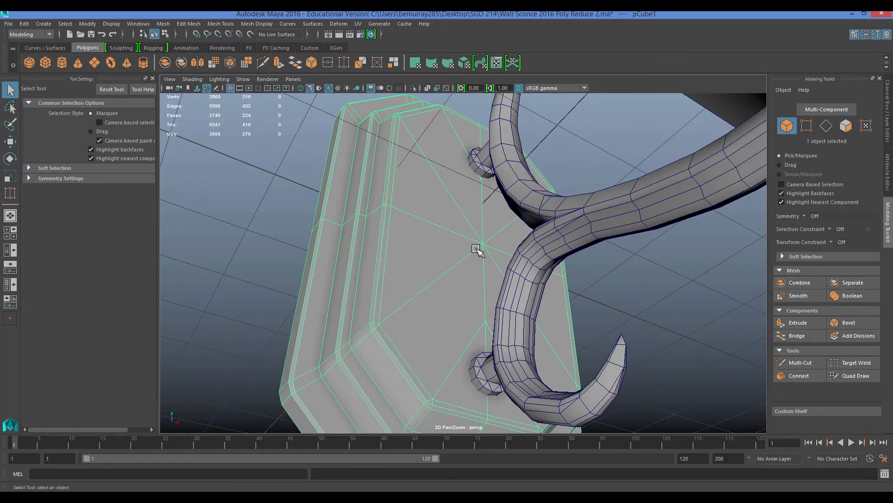
right_drag(434, 233, 434, 207)
double_click(428, 243)
alt+drag(428, 243, 459, 193)
shift+double_click(459, 194)
alt+drag(461, 265, 396, 153)
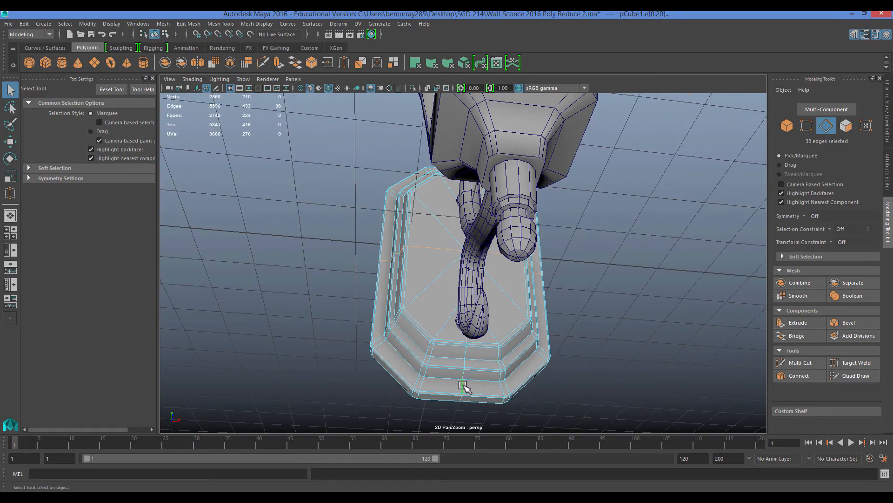
shift+double_click(464, 386)
mouse_move(464, 386)
alt+mouse_down()
mouse_move(479, 379)
mouse_move(470, 379)
alt+mouse_up()
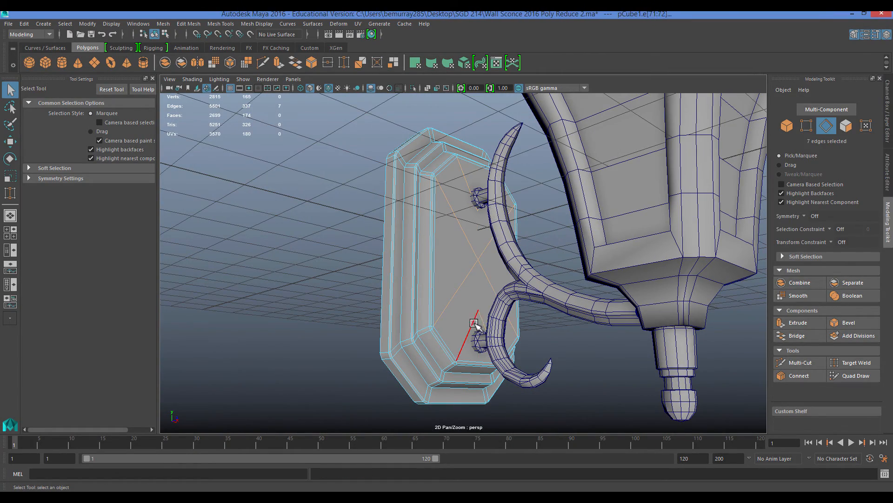
Step: Delete the remaining diagonal edges across the backplate's flat front face and return to object selection
alt+drag(386, 319, 448, 254)
right_drag(447, 254, 505, 223)
alt+right_drag(570, 270, 505, 286)
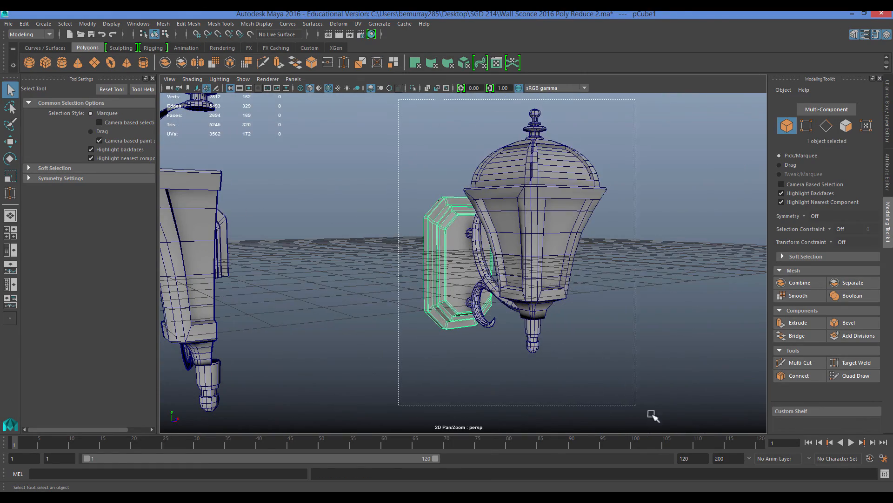